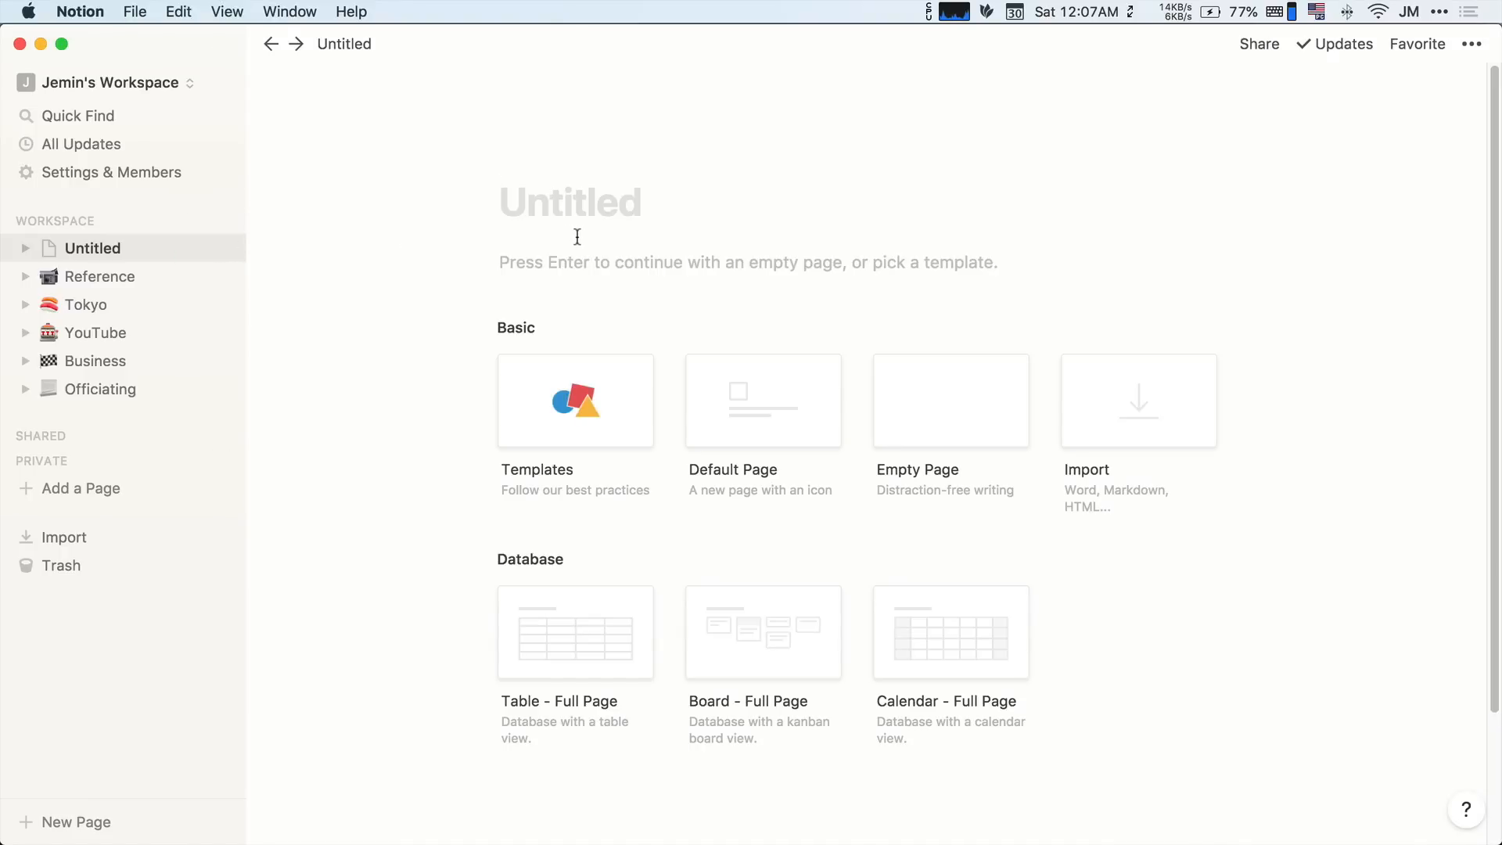
Title the new page "Page", start it as an empty page, and fill it with three lines of placeholder text.
type("Page")
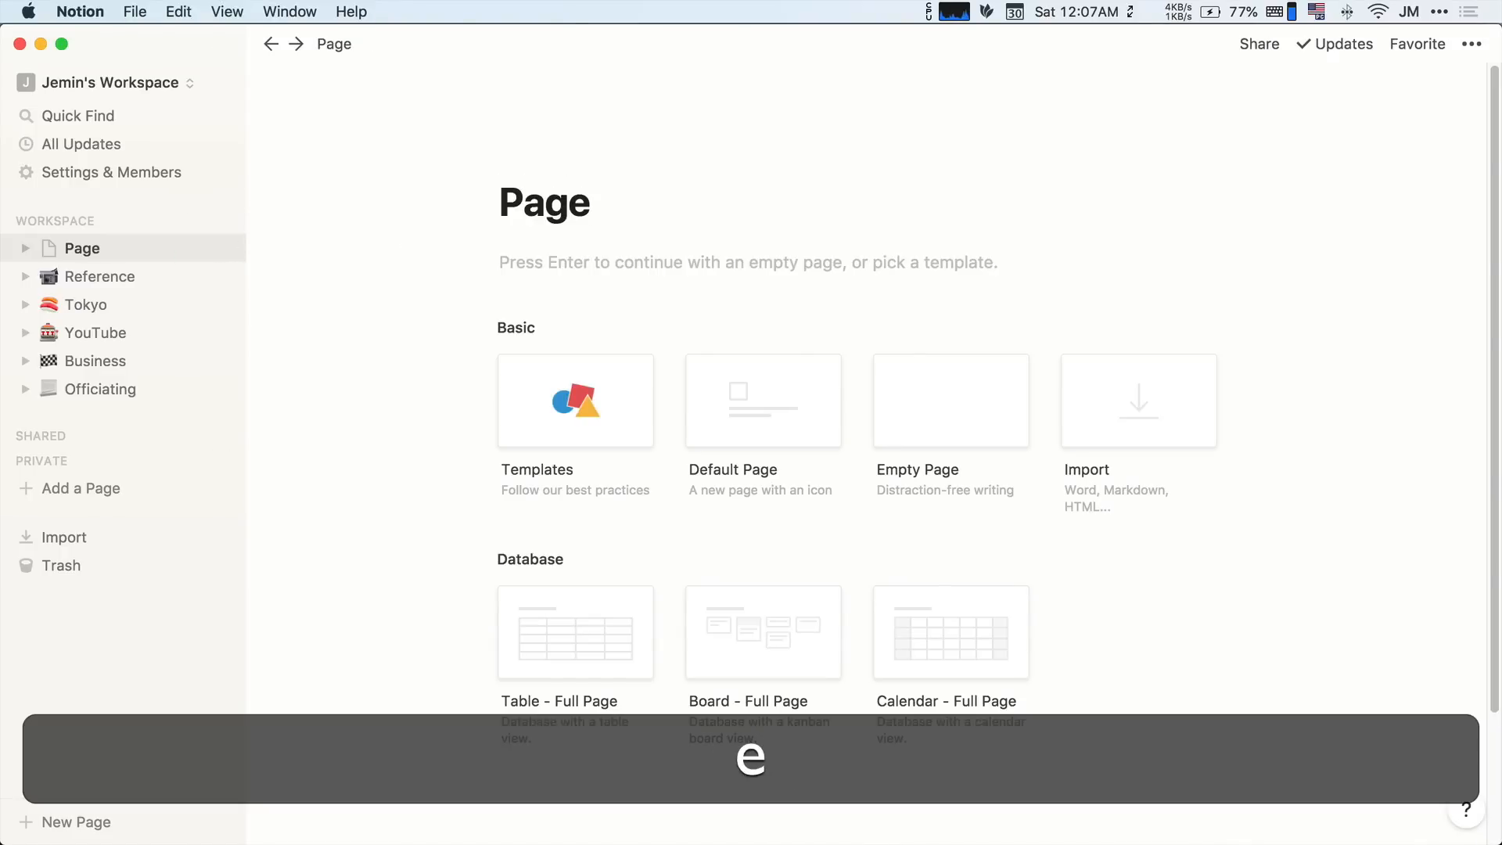
key("Return")
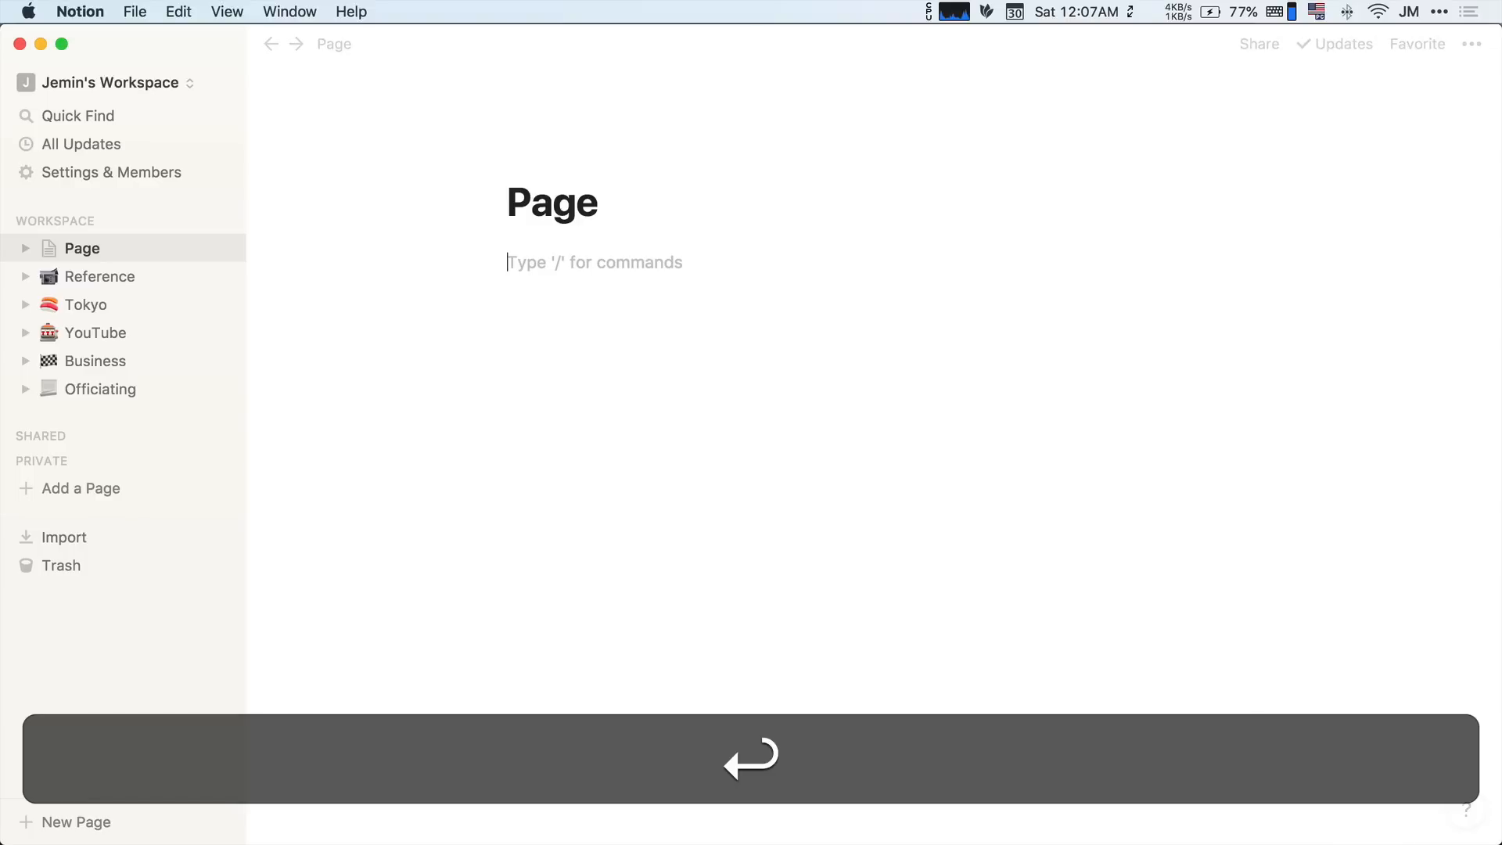
type("Iijselifjsleifjalsiefjasef")
key("Return")
type("cselifnsleifjsleifjsleifjs")
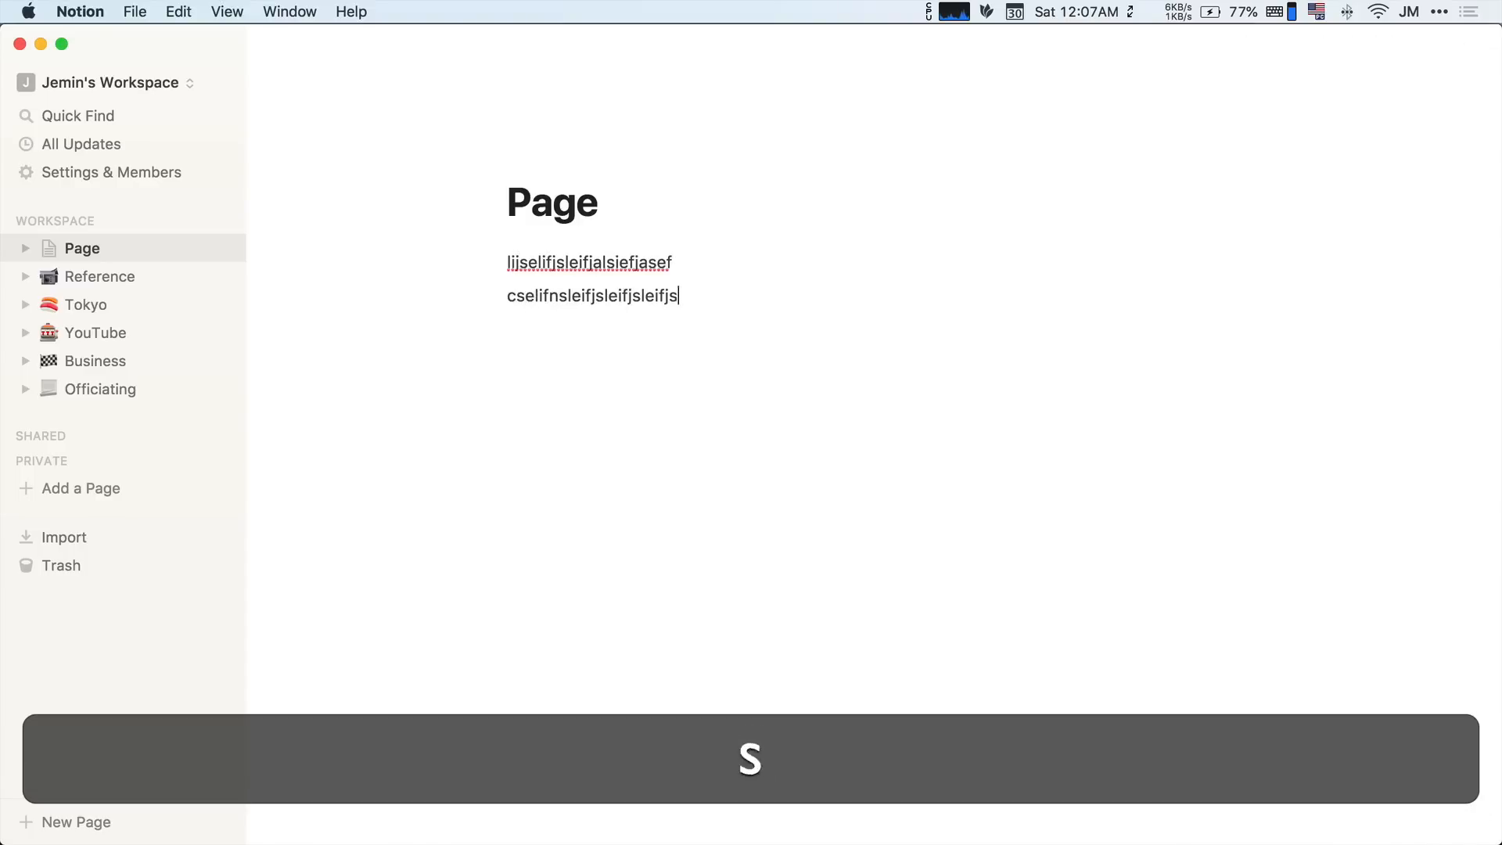
key("Return")
type("aselifjasleifjsaleifjalsiejfal")
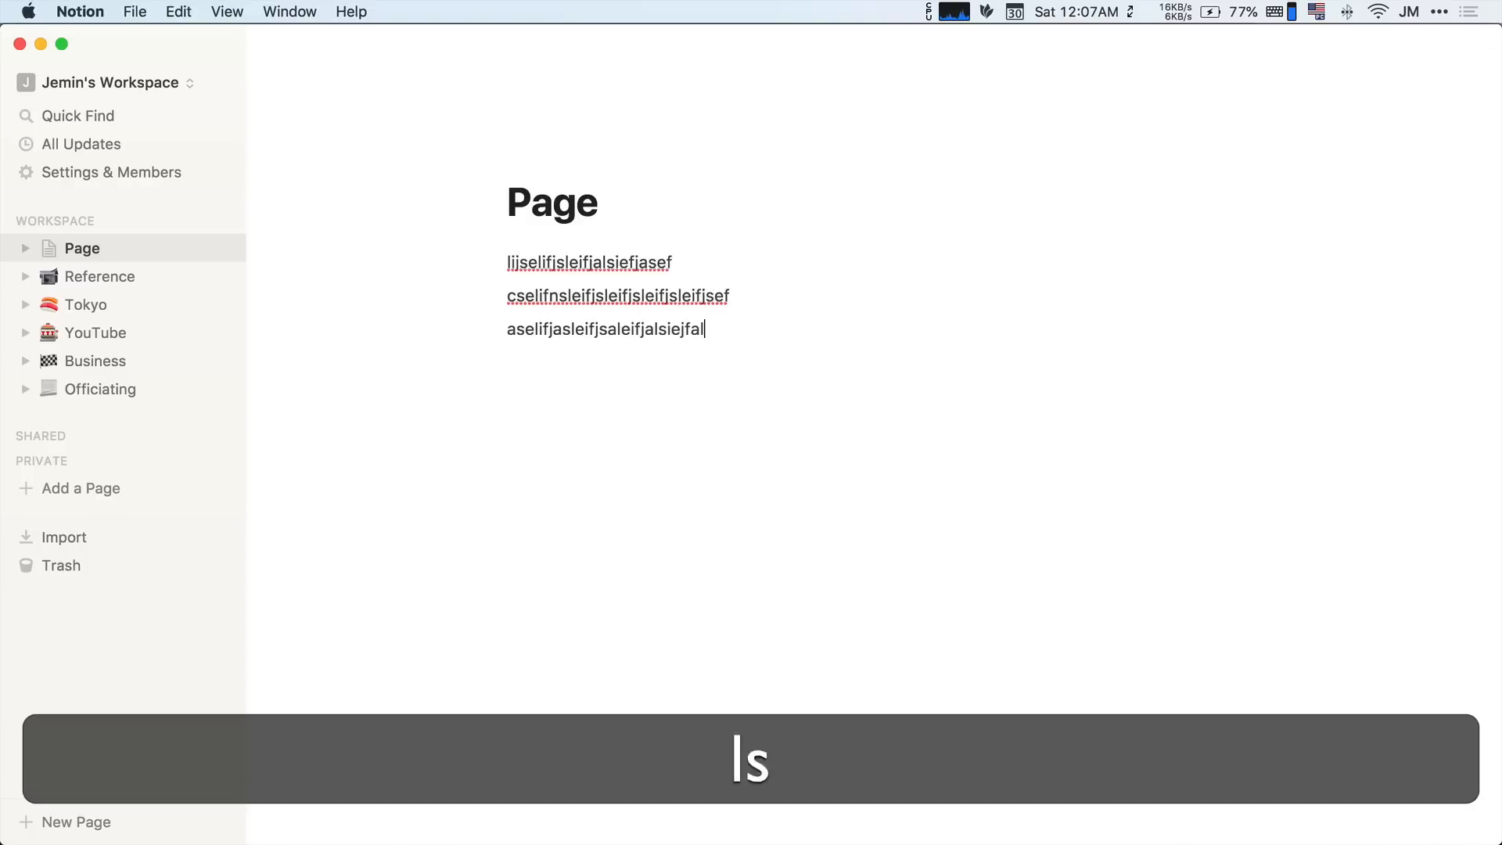
Embed a sub-page titled "Page 2" below the text and fill it with two lines of placeholder text.
type("/")
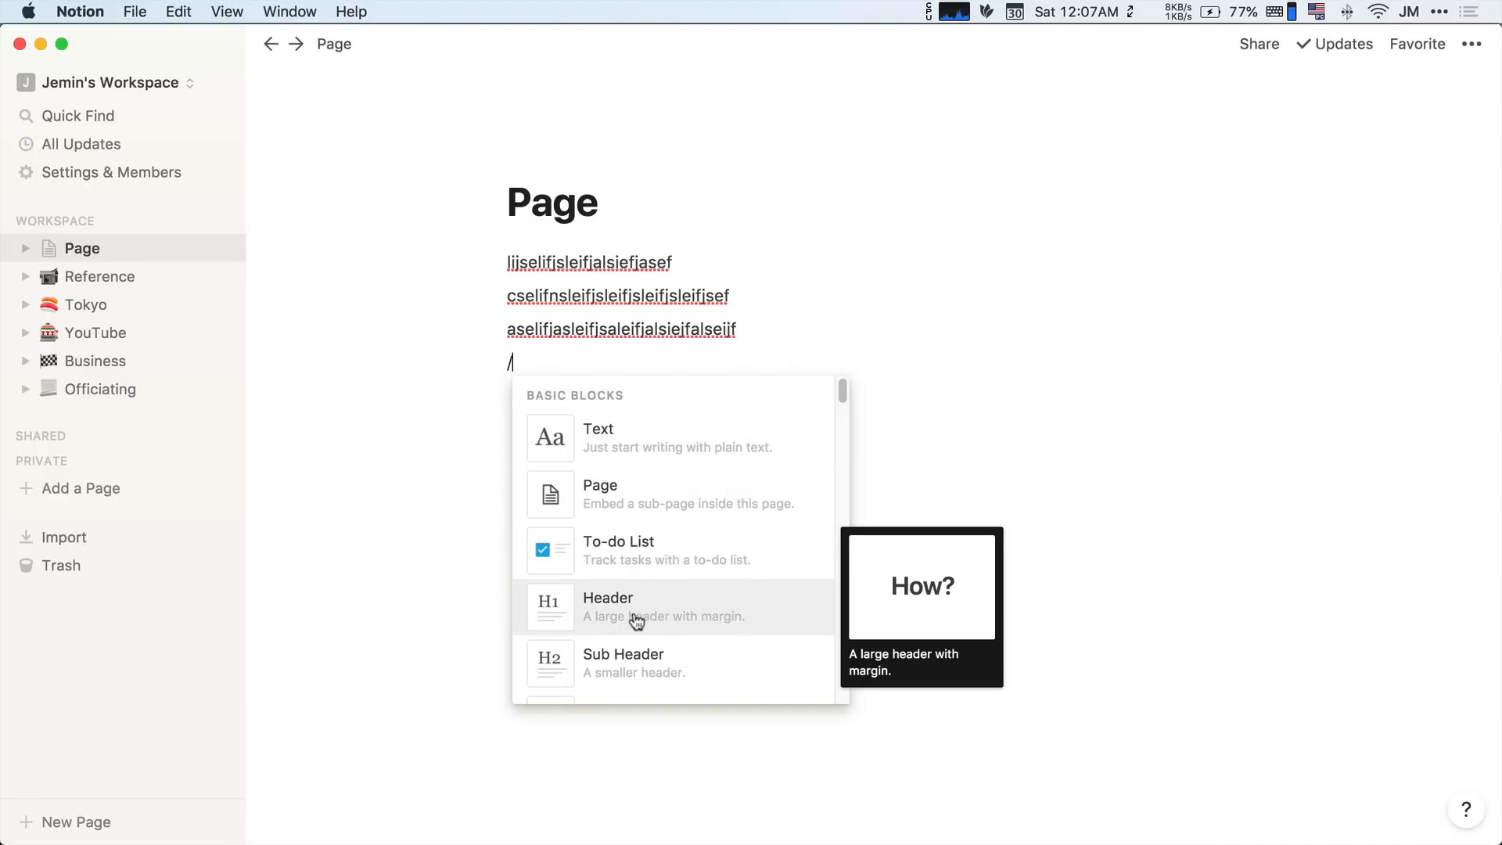
mouse_move(840, 391)
left_mouse_down()
mouse_move(838, 592)
mouse_move(826, 373)
left_mouse_up()
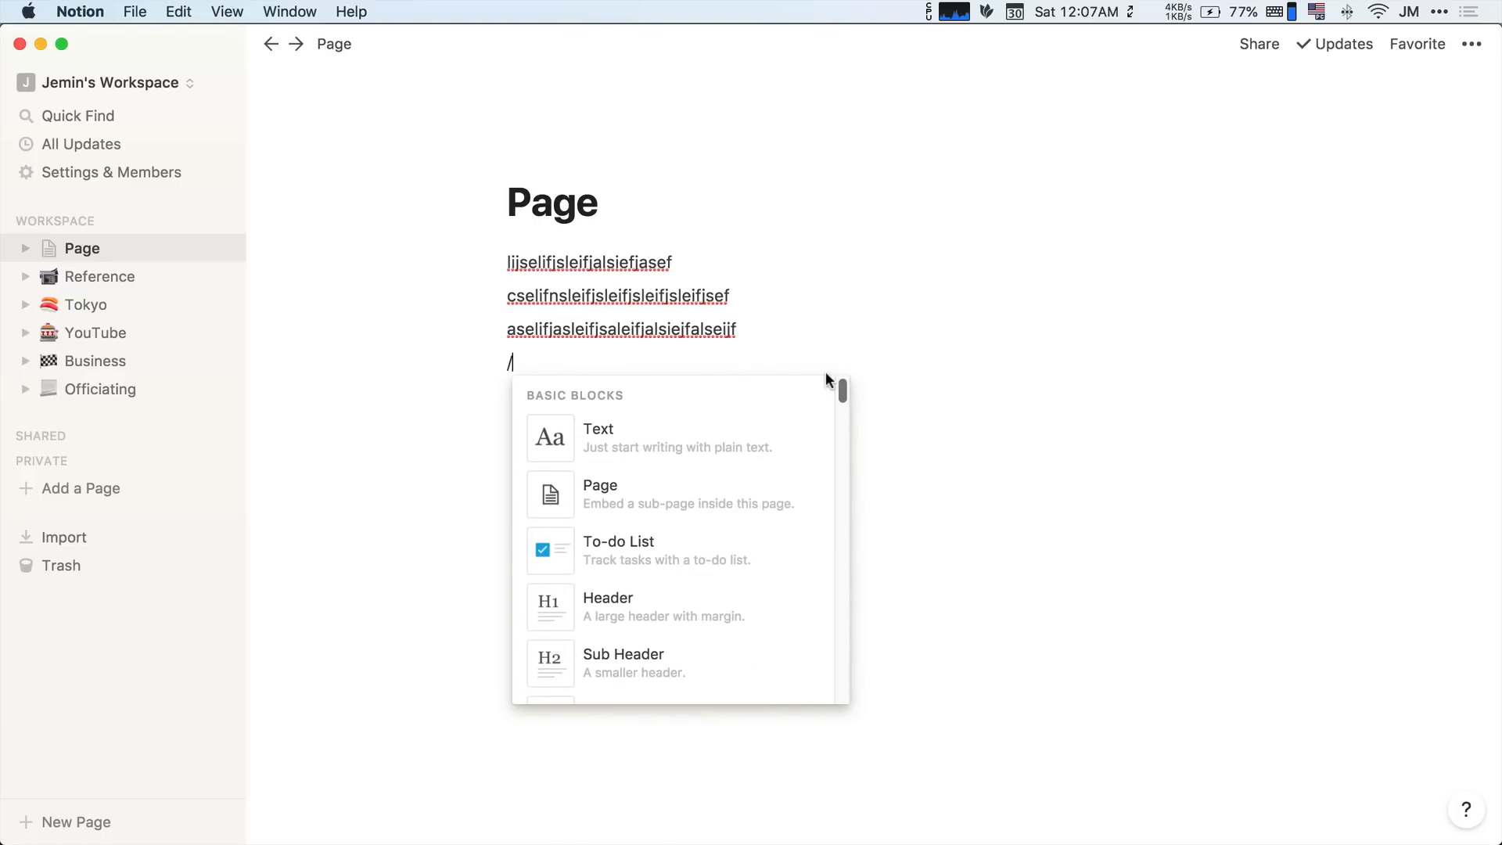
left_click(617, 510)
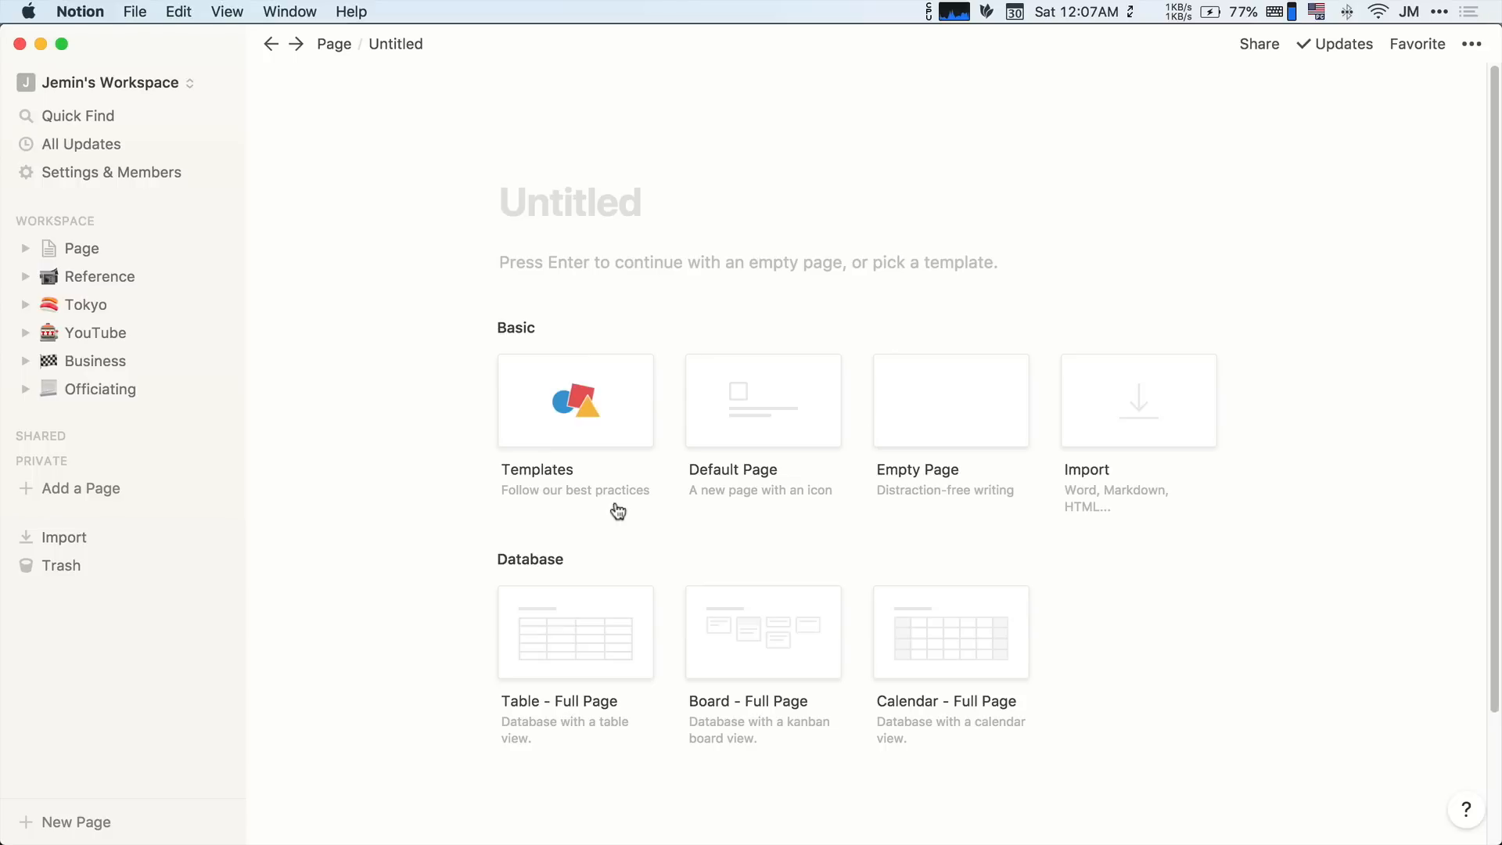
type("Page 2")
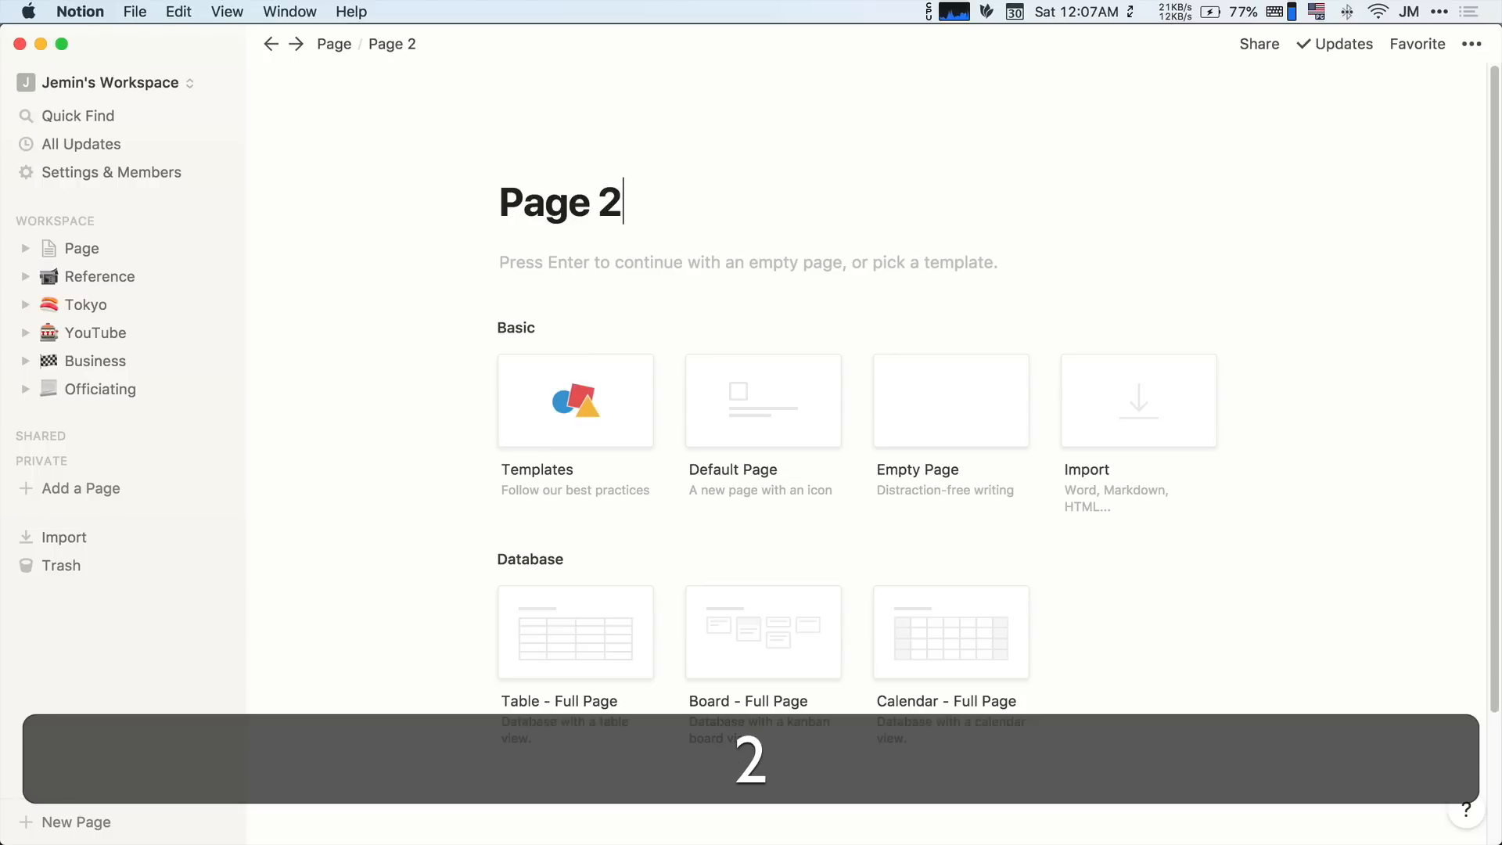
key("Return")
type("selfisjeflisjeflaijselfiajsef")
key("Return")
type("lsiejfsleifisef")
key("Return")
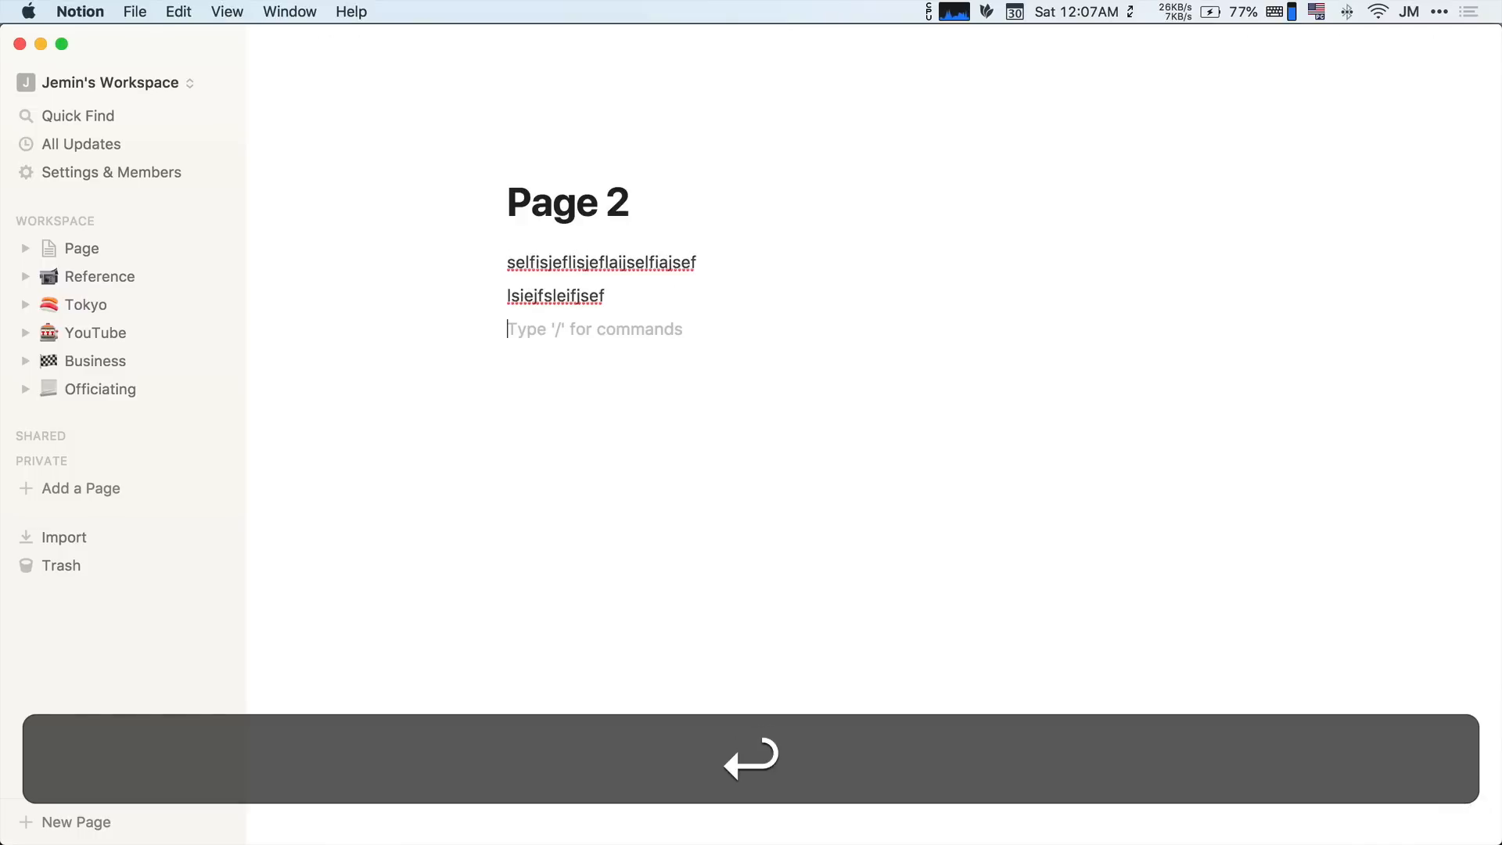
Embed a sub-page titled "page 3" inside Page 2 and fill it with two lines of placeholder text.
type("/page")
key("Return")
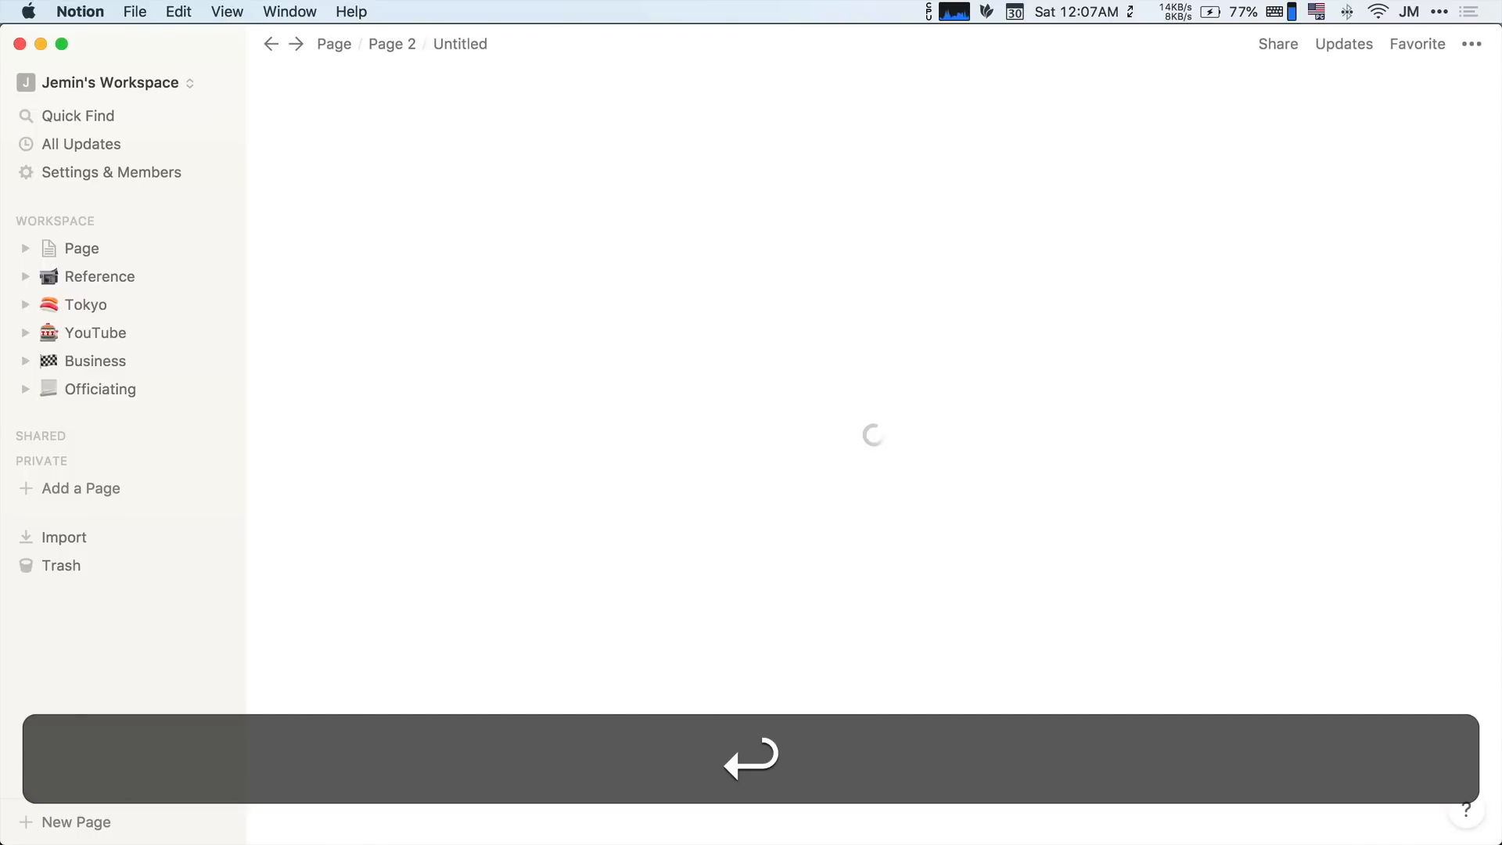
type("page 3")
key("Return")
type("alseifjalseifjalseiif")
key("Return")
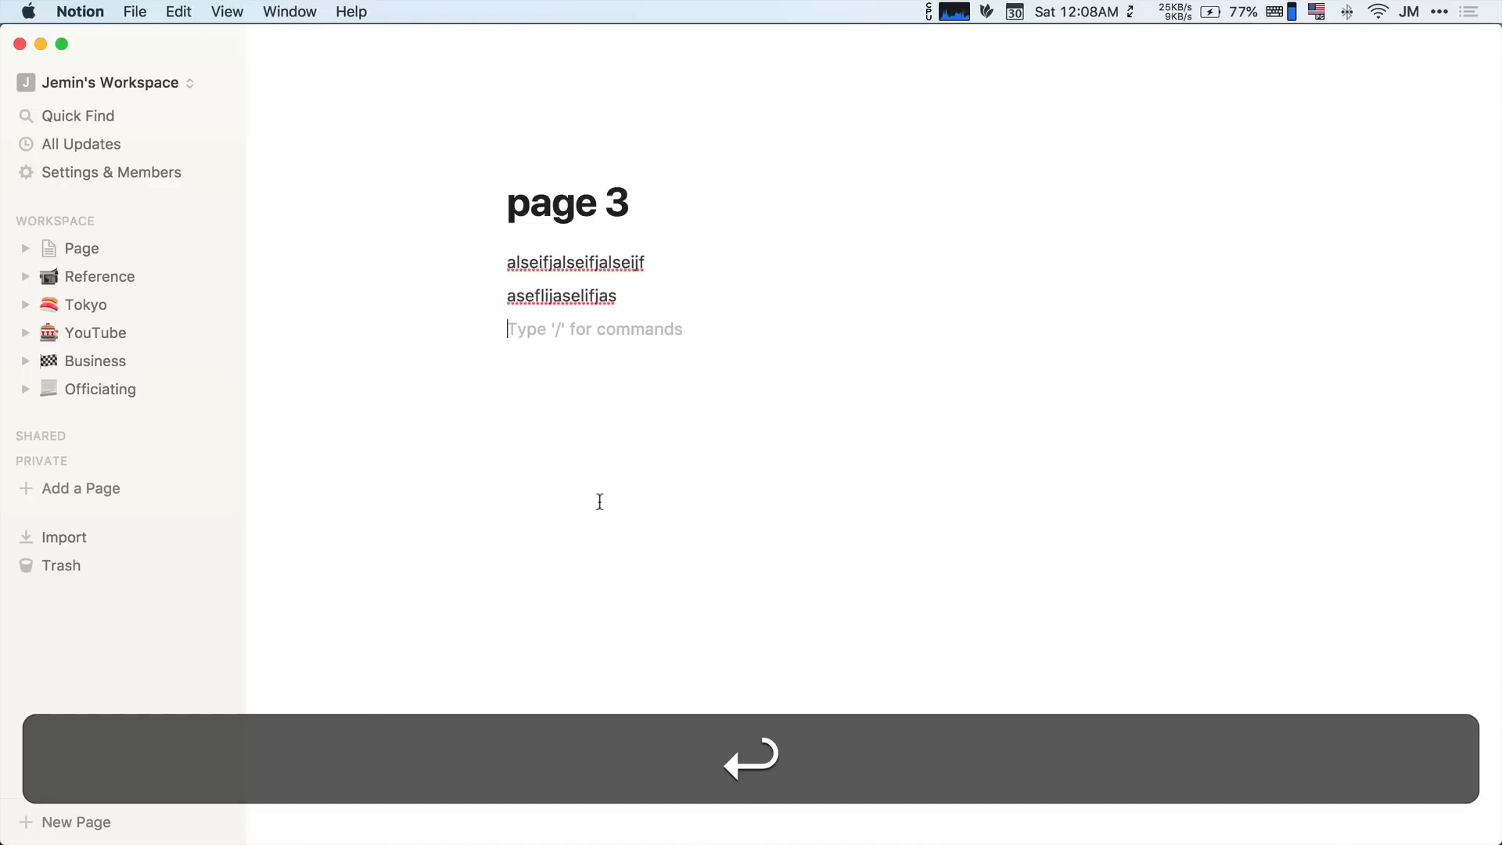
Expand the nested page hierarchy and browse between Page 2 and its parent, ending on the top-level Page.
left_click(25, 248)
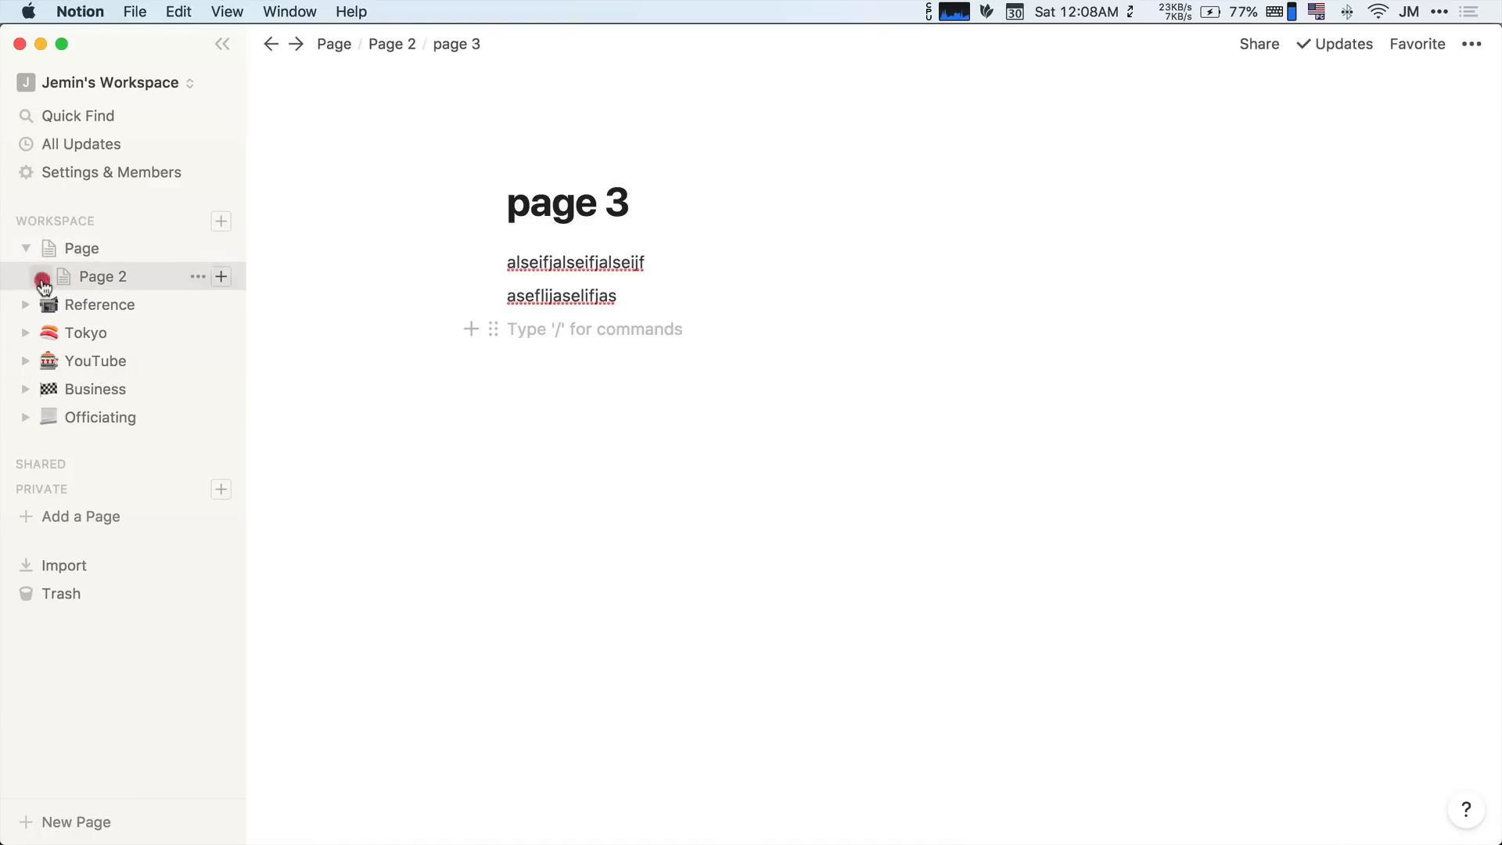
left_click(39, 276)
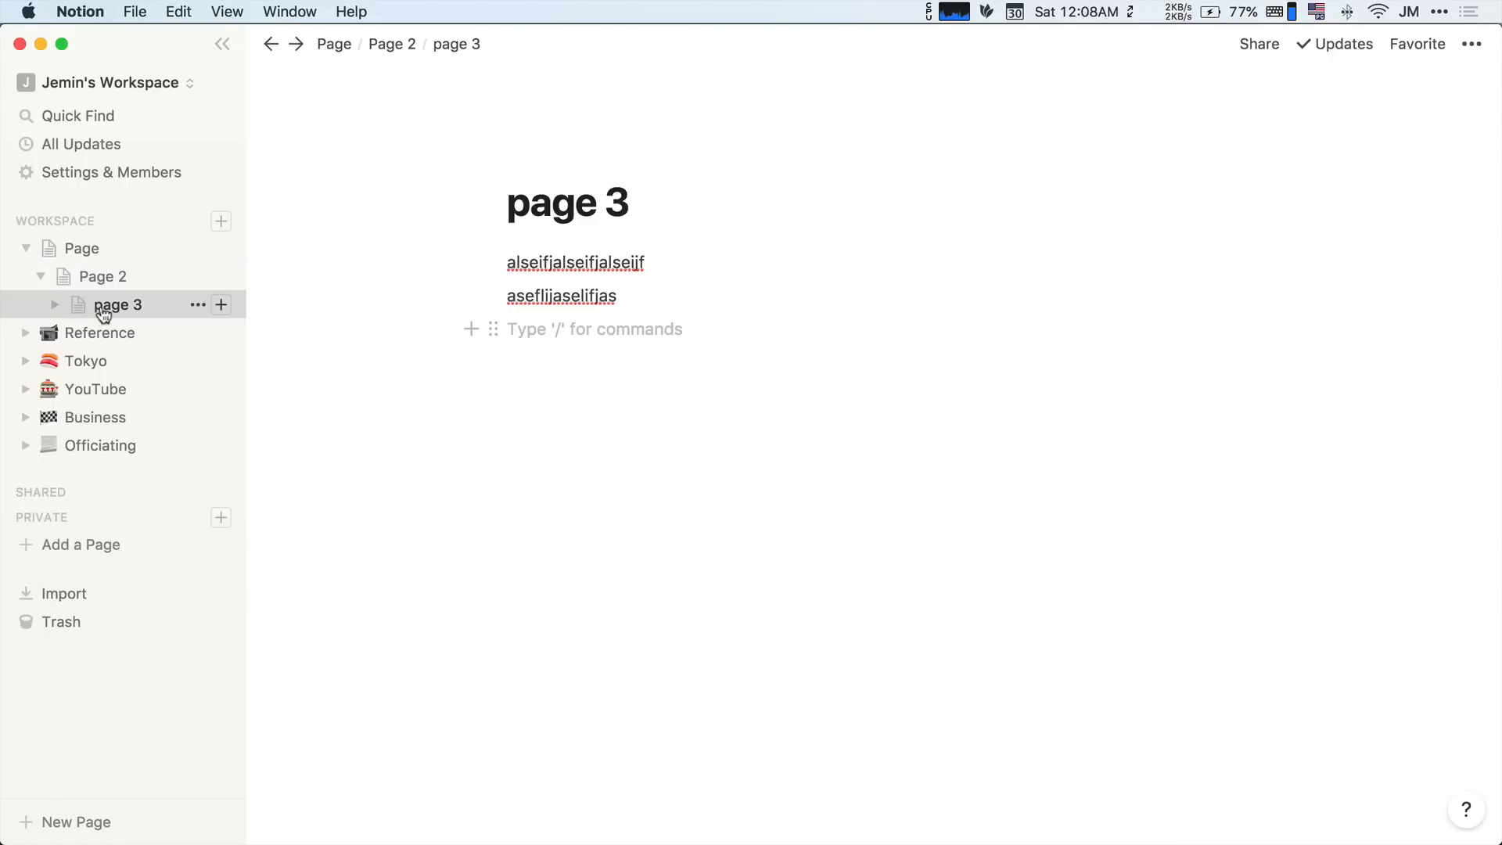
left_click(391, 43)
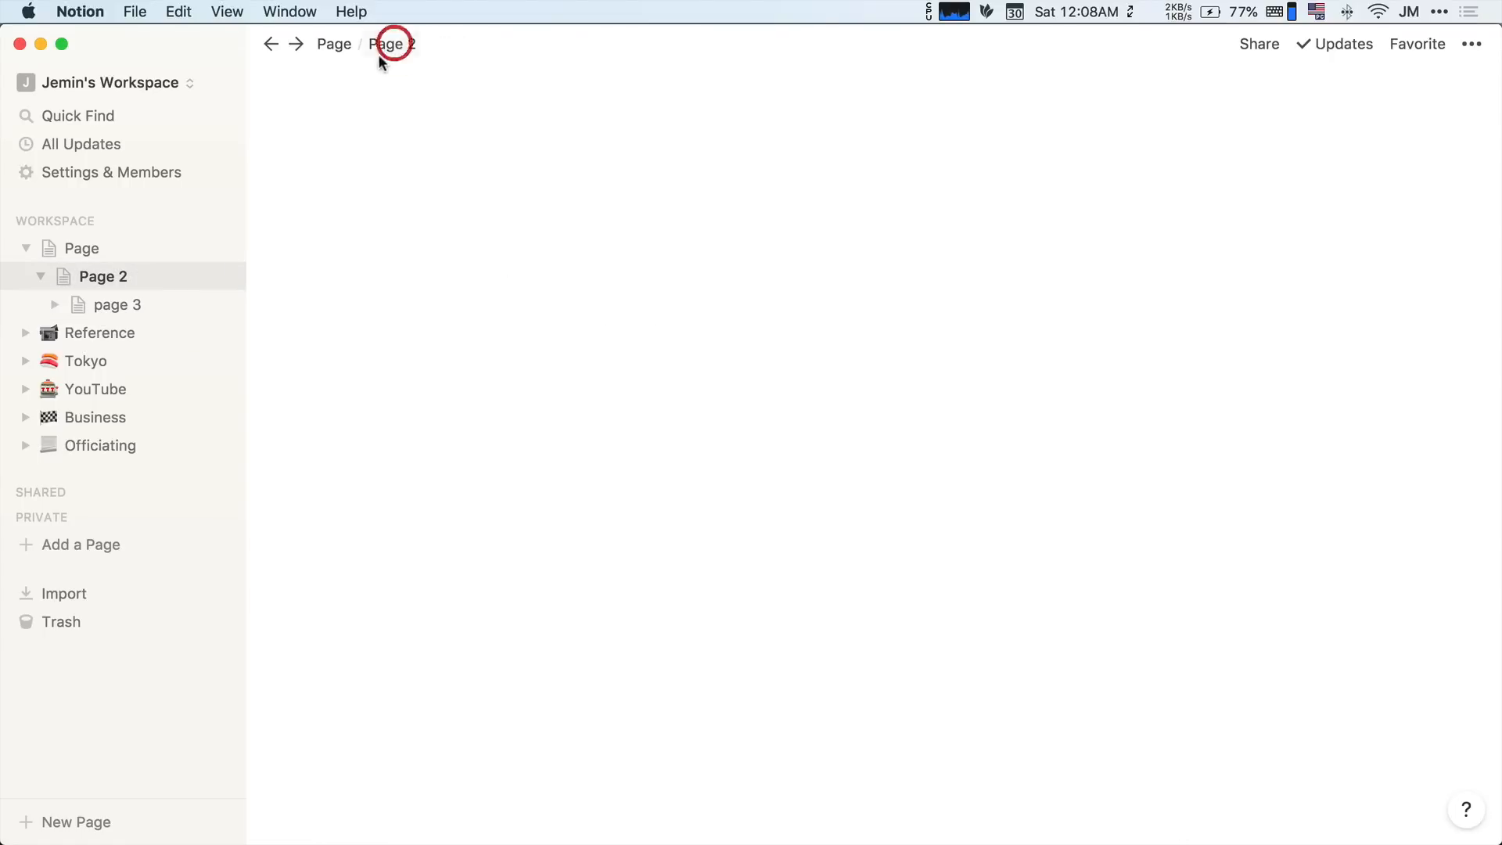
left_click(334, 44)
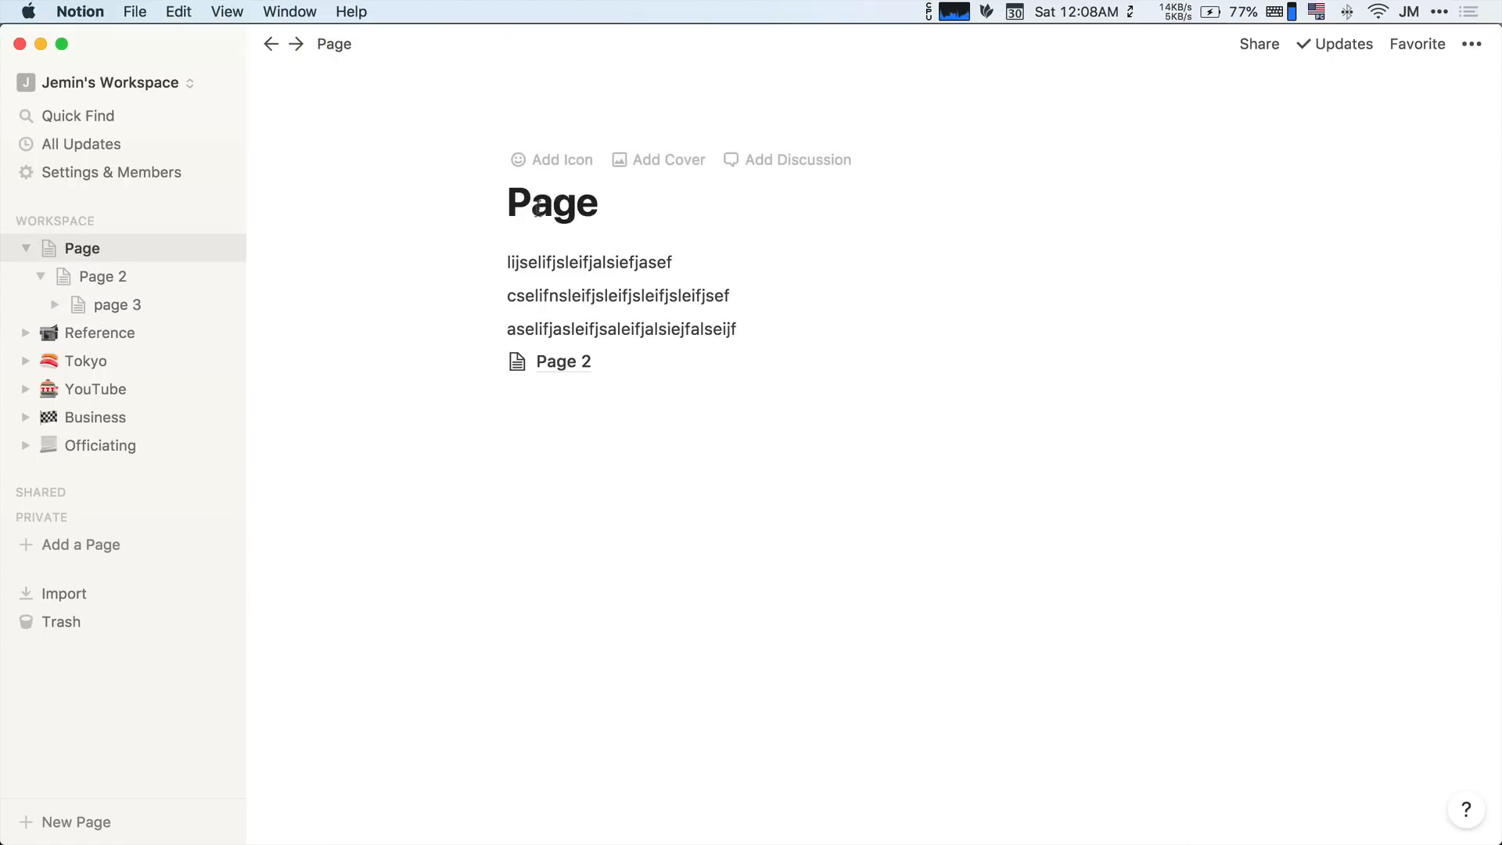
left_click(566, 363)
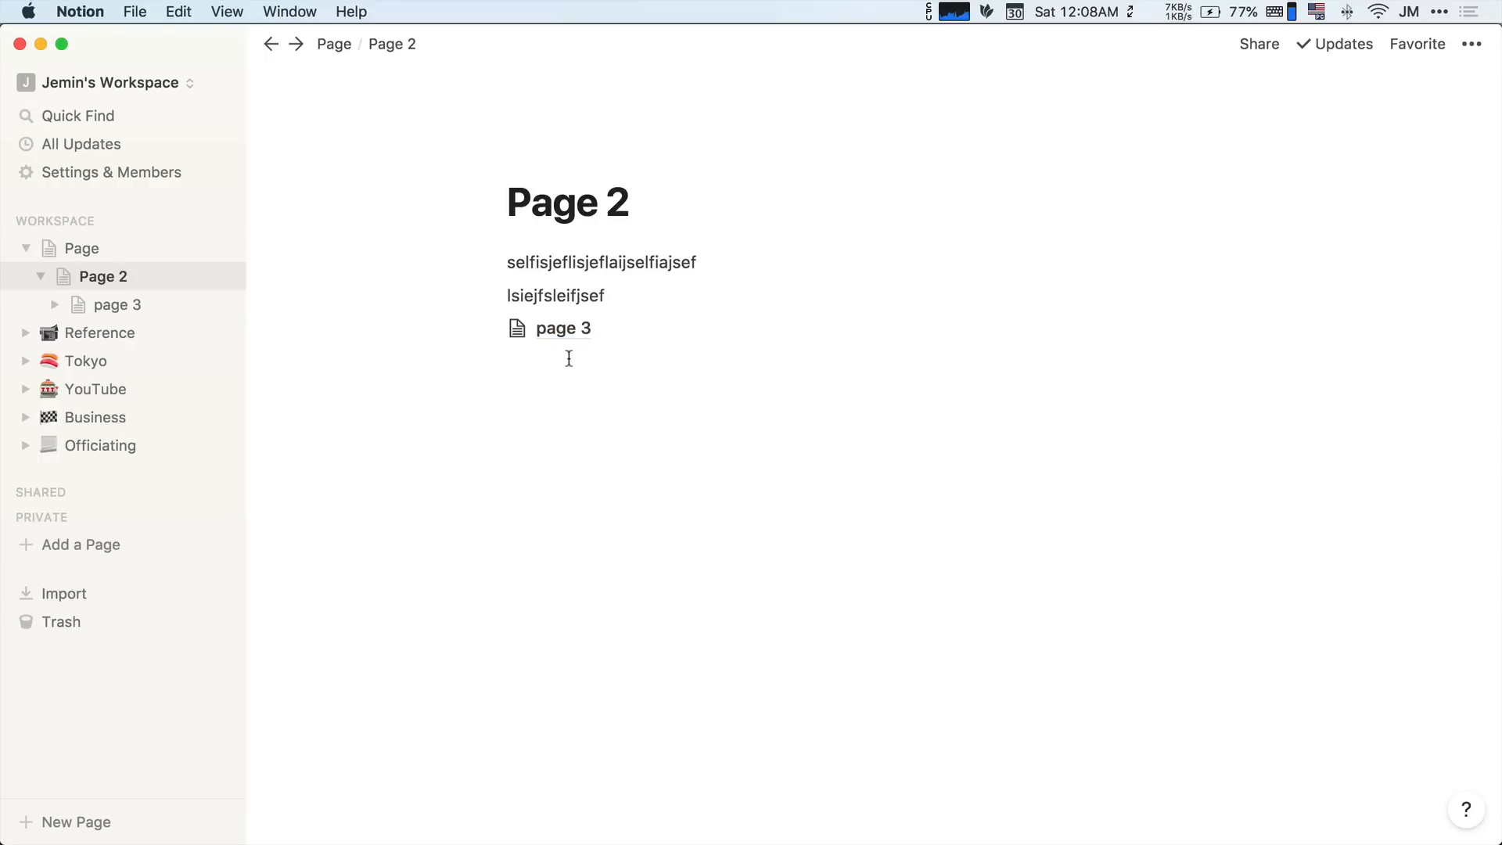
left_click(334, 44)
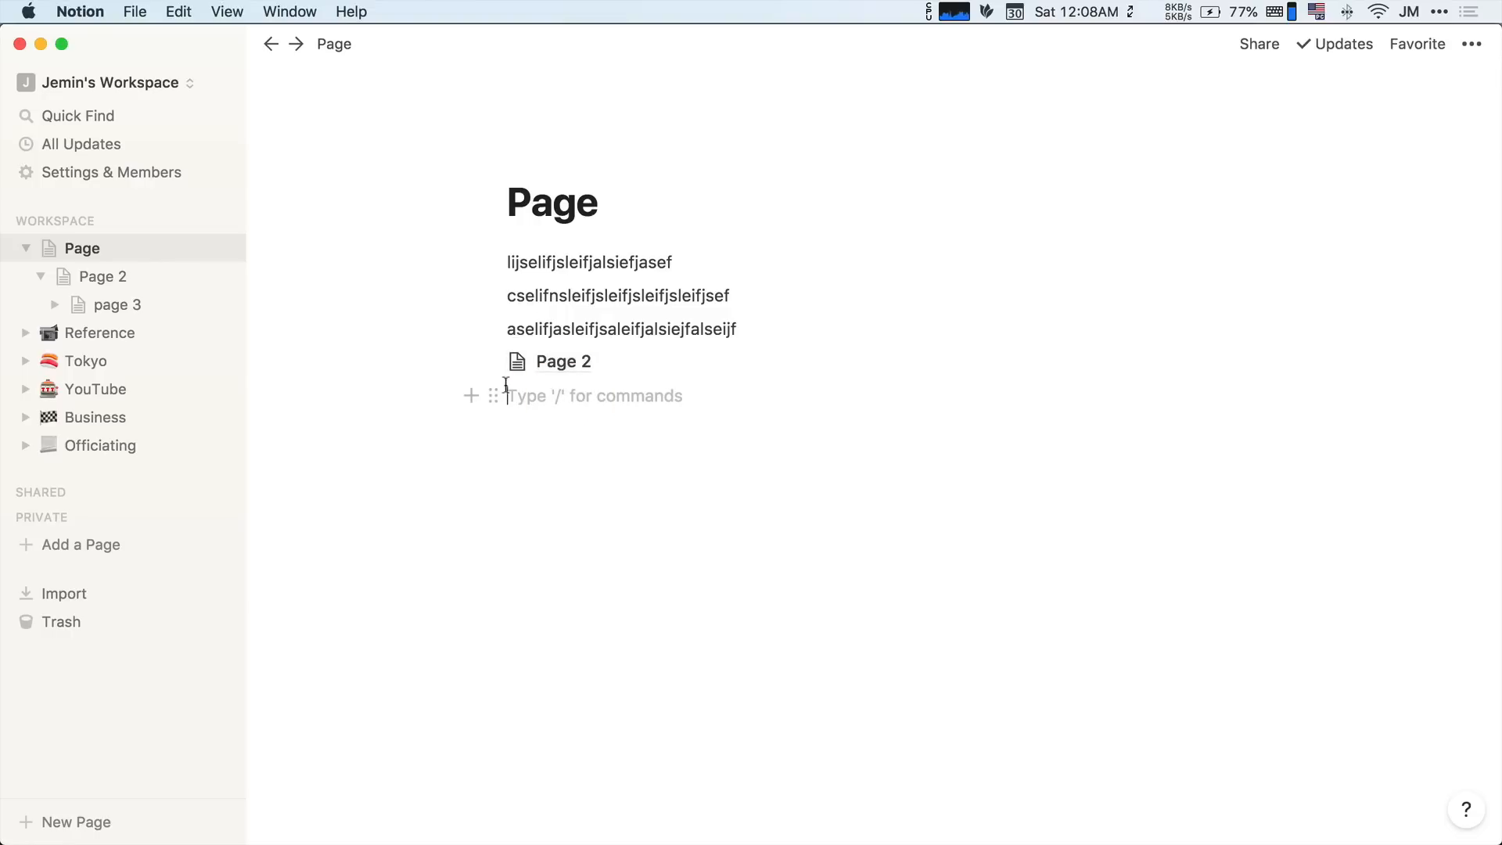
Move the Page 2 link under the first text line and back below the last line, leaving a blank line above it.
mouse_move(495, 363)
left_mouse_down()
mouse_move(489, 275)
mouse_move(490, 375)
left_mouse_up()
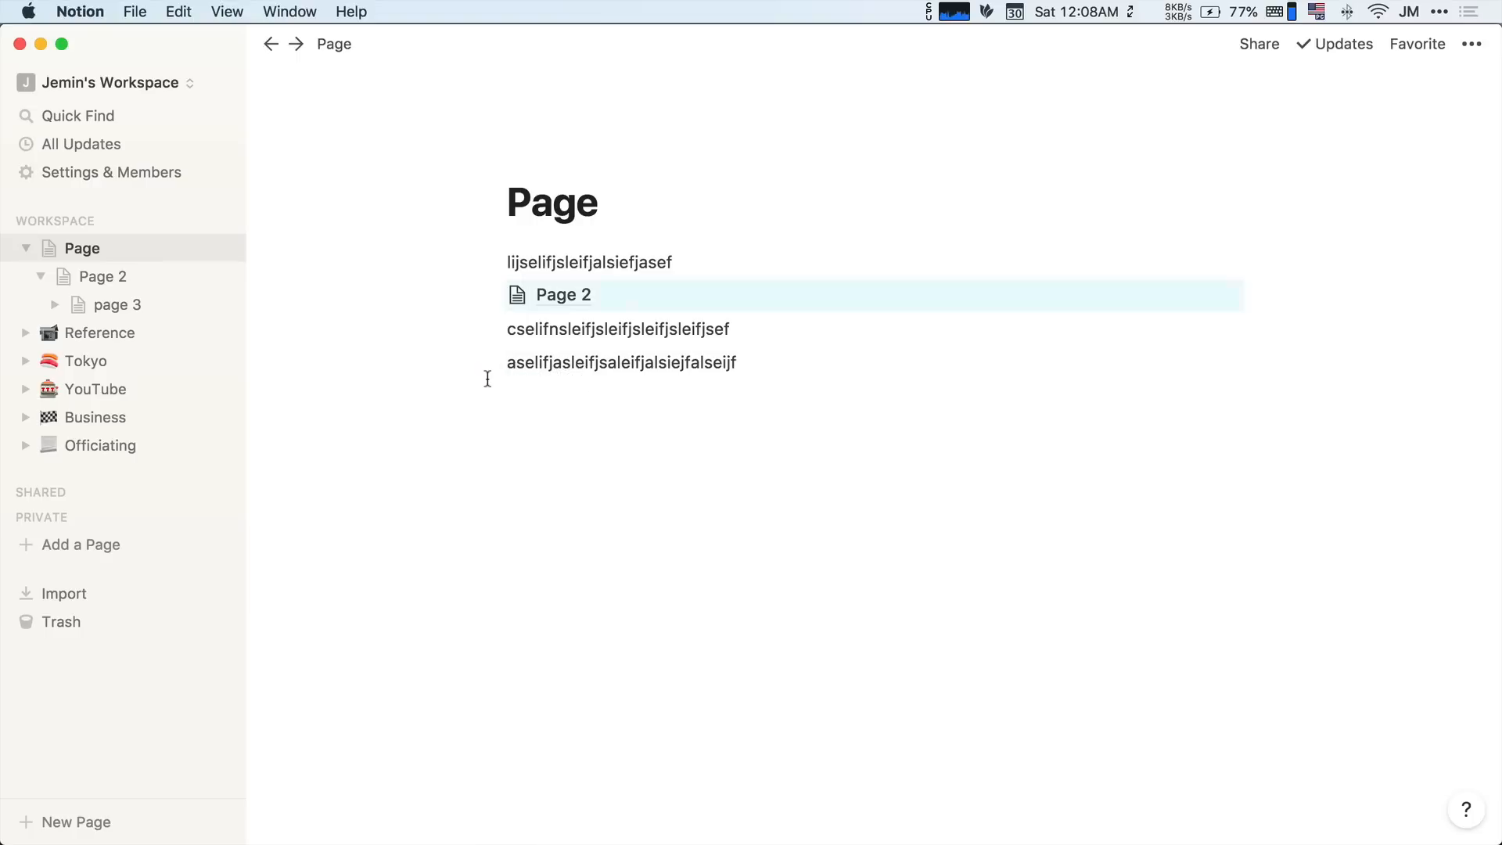
left_click_drag(490, 298, 496, 407)
Insert an inline calendar database below the Page 2 link.
left_click(501, 427)
type("/cal")
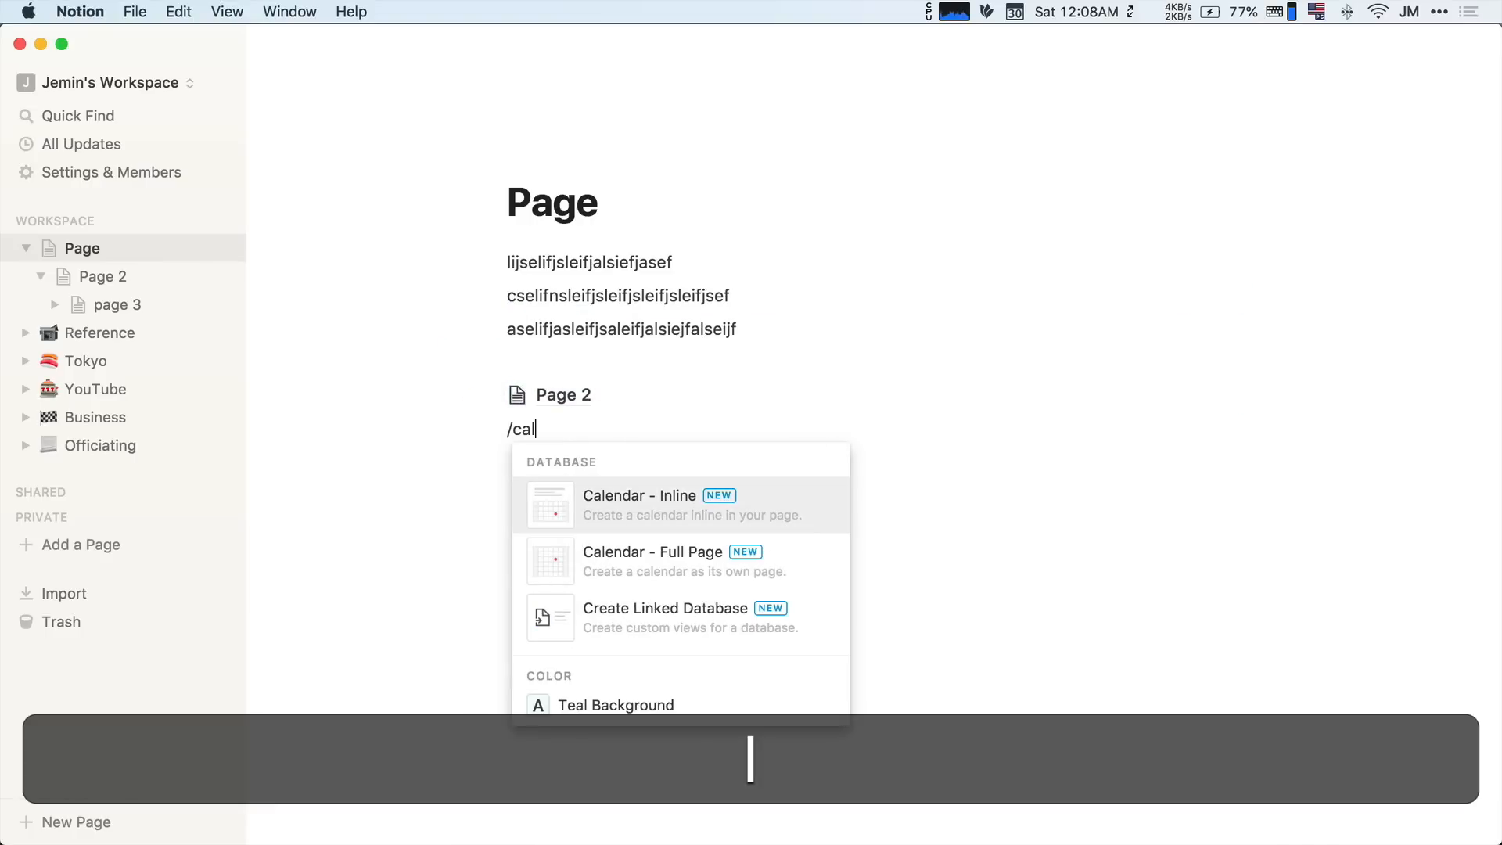
left_click(592, 519)
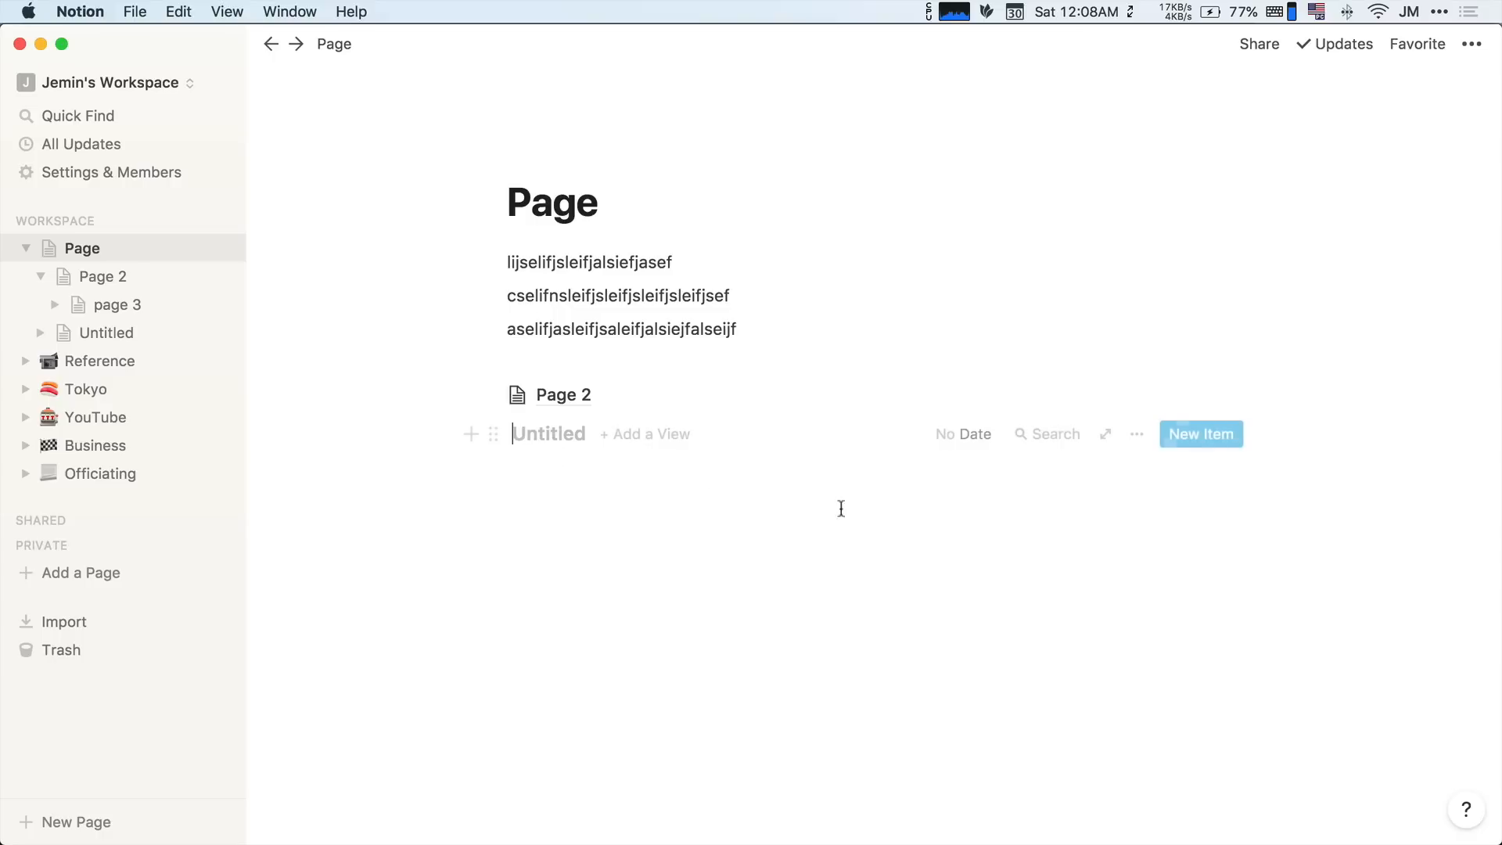
Add an untitled item to June 5 in the inline calendar and close its details.
scroll(762, 365, "down", 5)
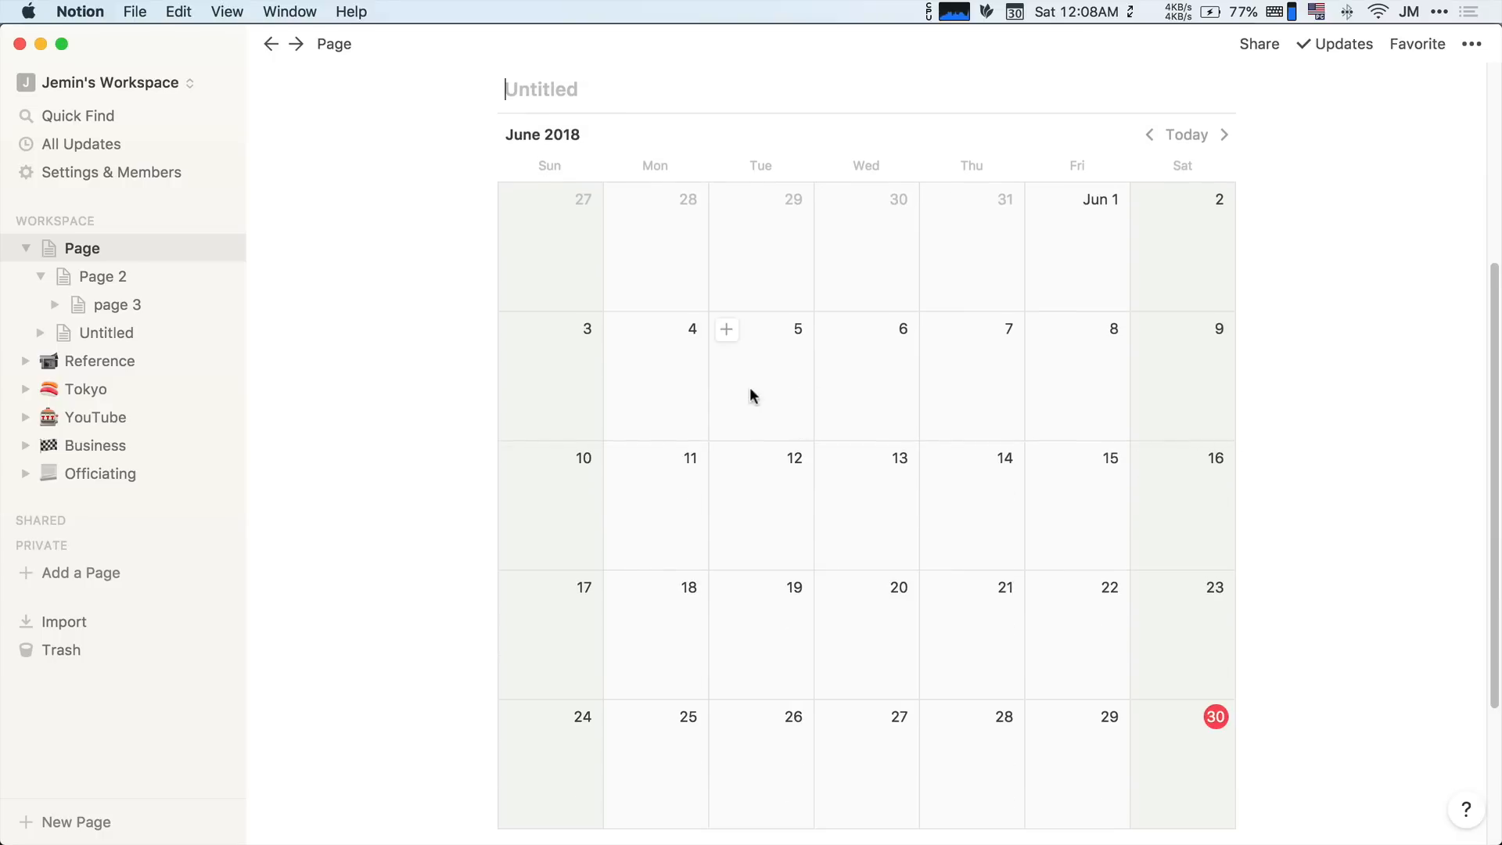
scroll(806, 406, "down", 1)
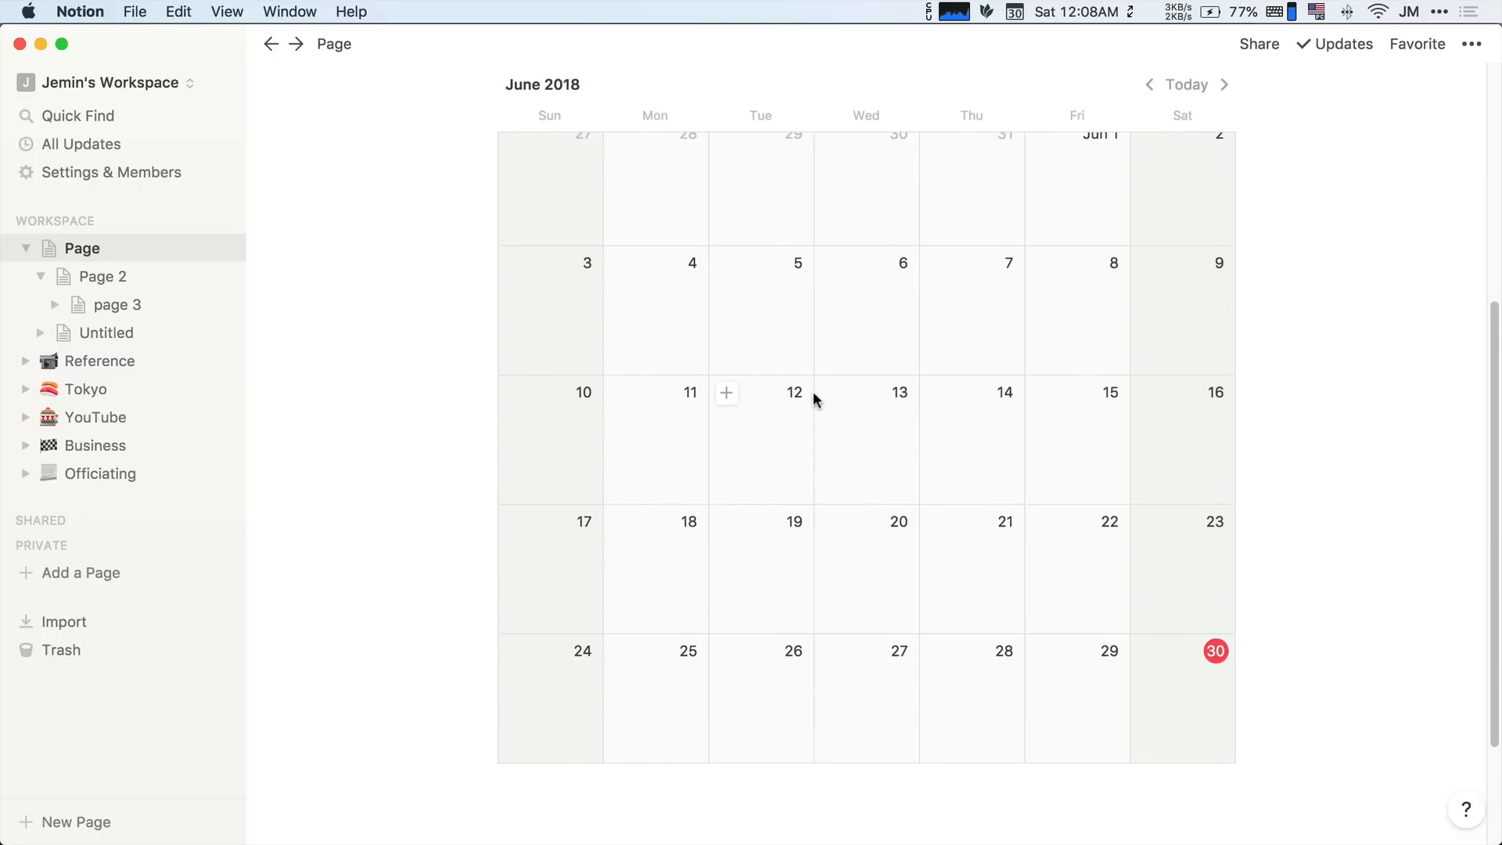
left_click(726, 264)
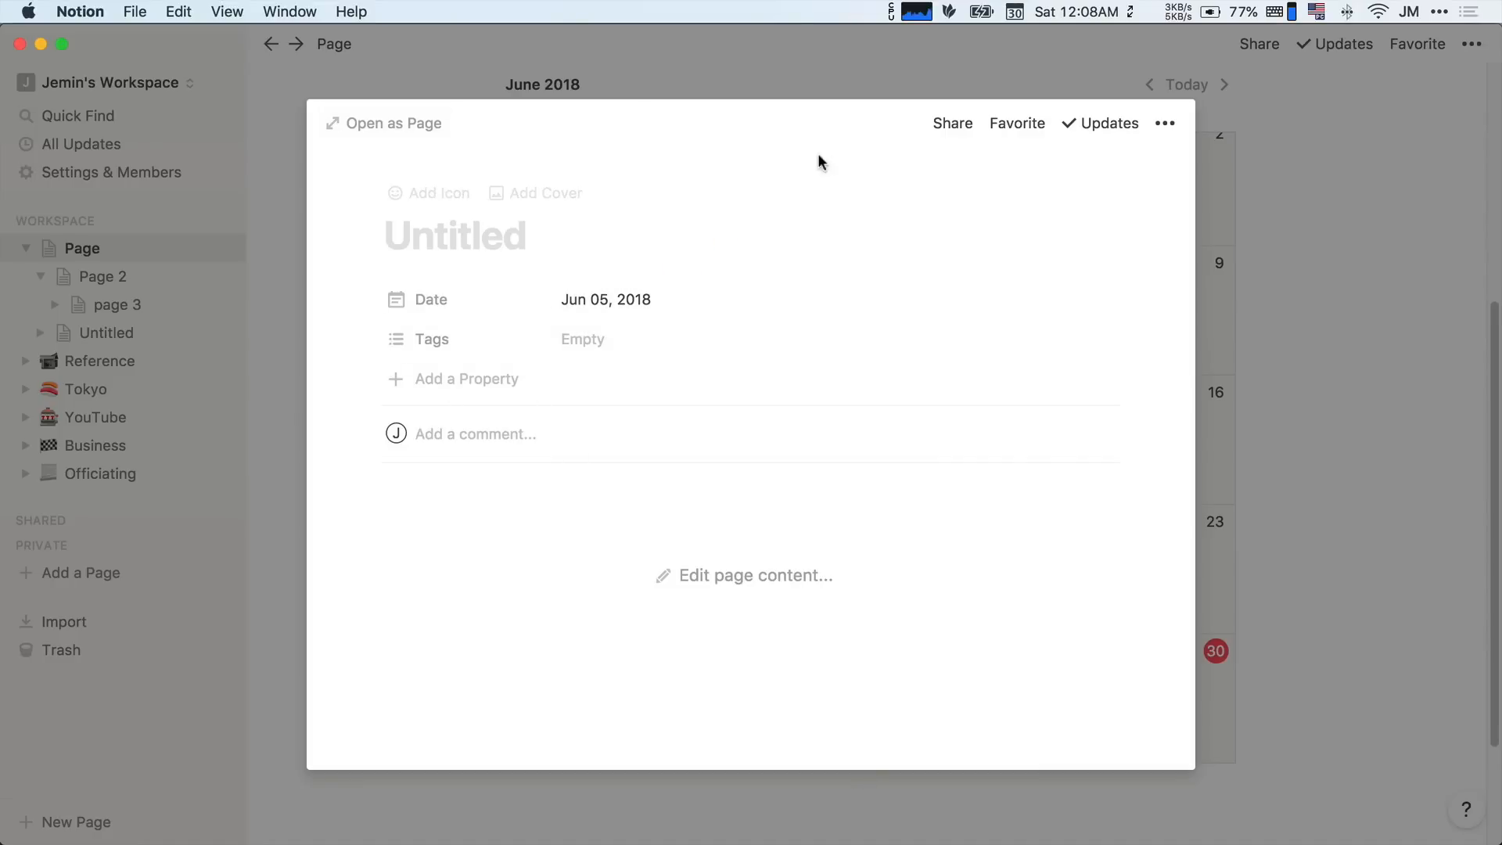
left_click(1284, 246)
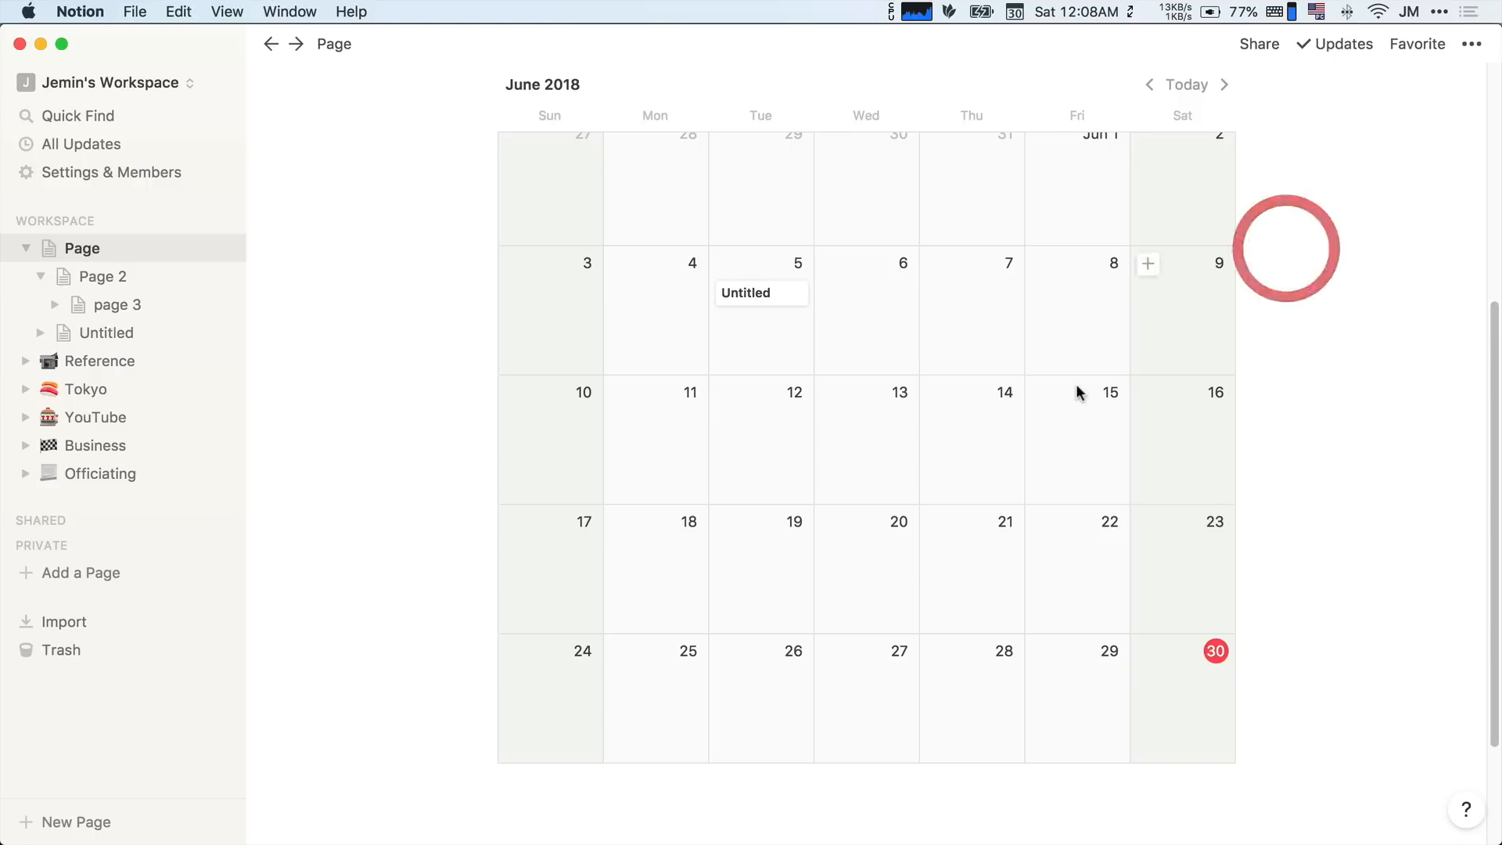
Insert an inline table database below the calendar.
scroll(1095, 438, "down", 2)
type("/table")
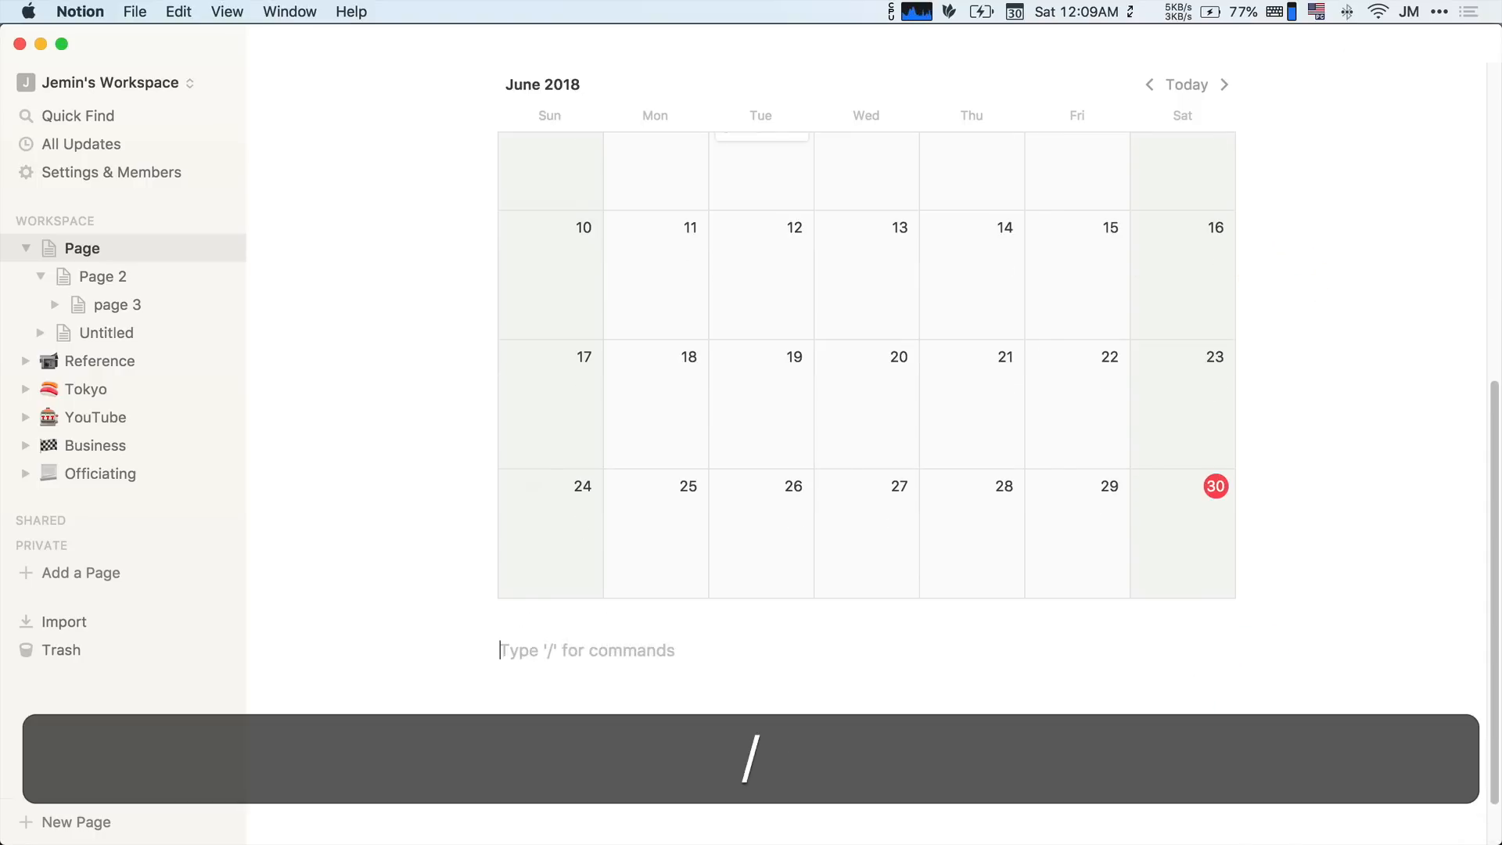
key("Return")
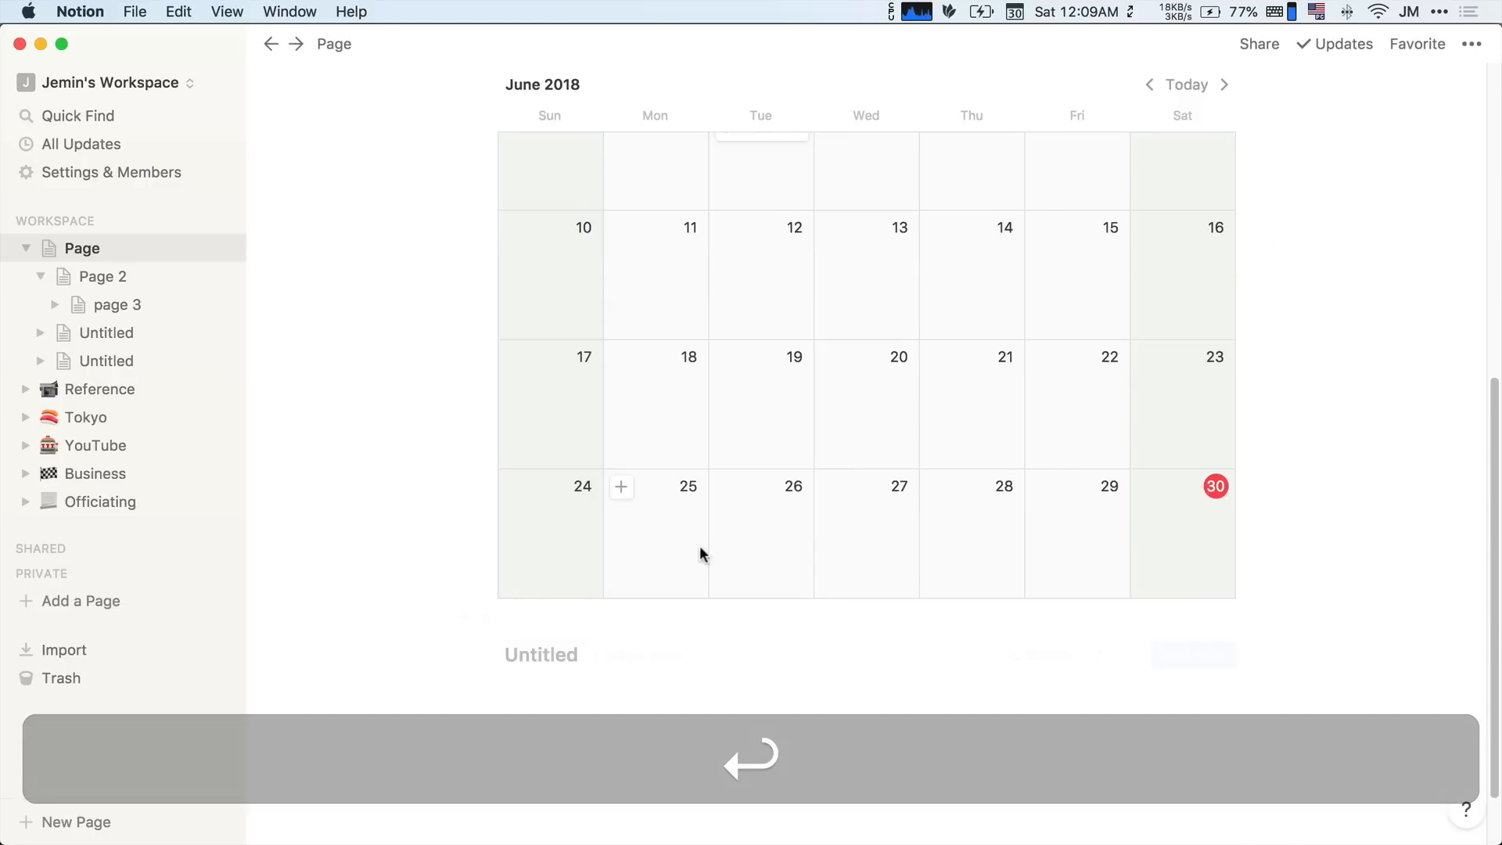
Enter 1 and 2 as the names of the table's first two rows.
scroll(1304, 560, "down", 3)
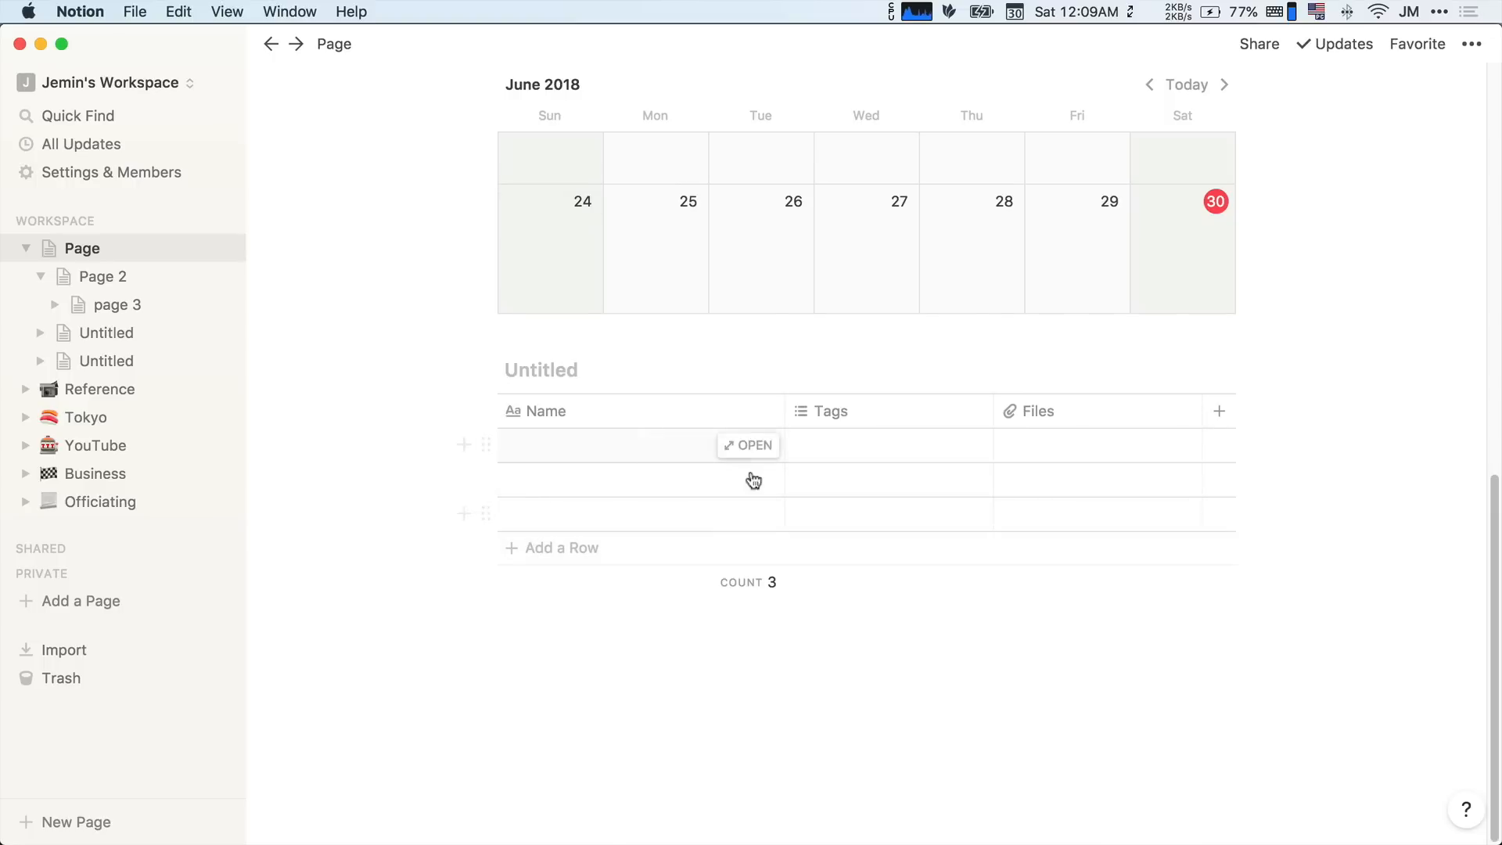
left_click(597, 448)
type("1")
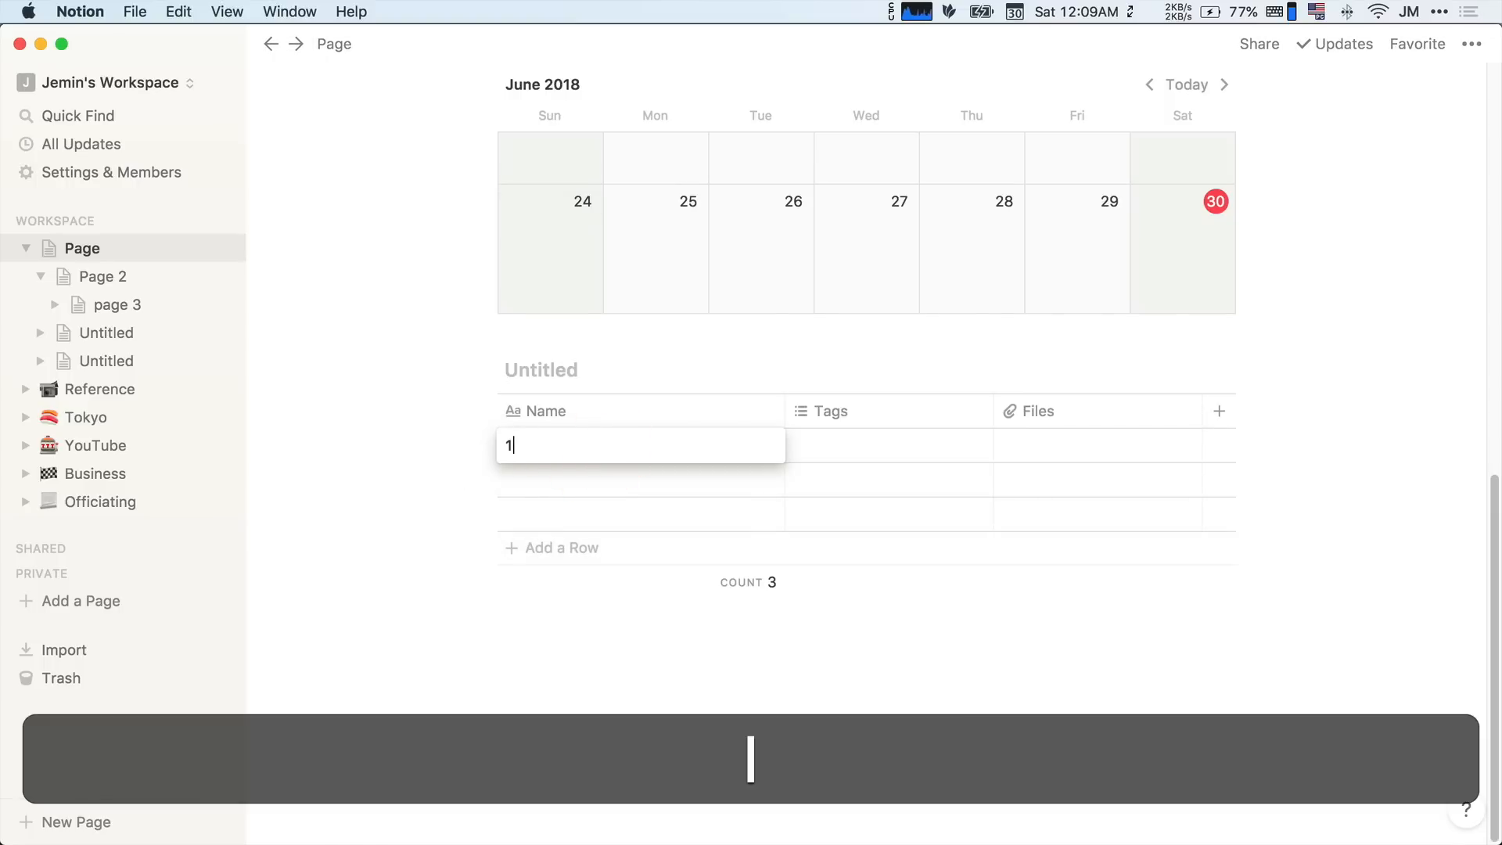
left_click(558, 491)
type("2")
key("Escape")
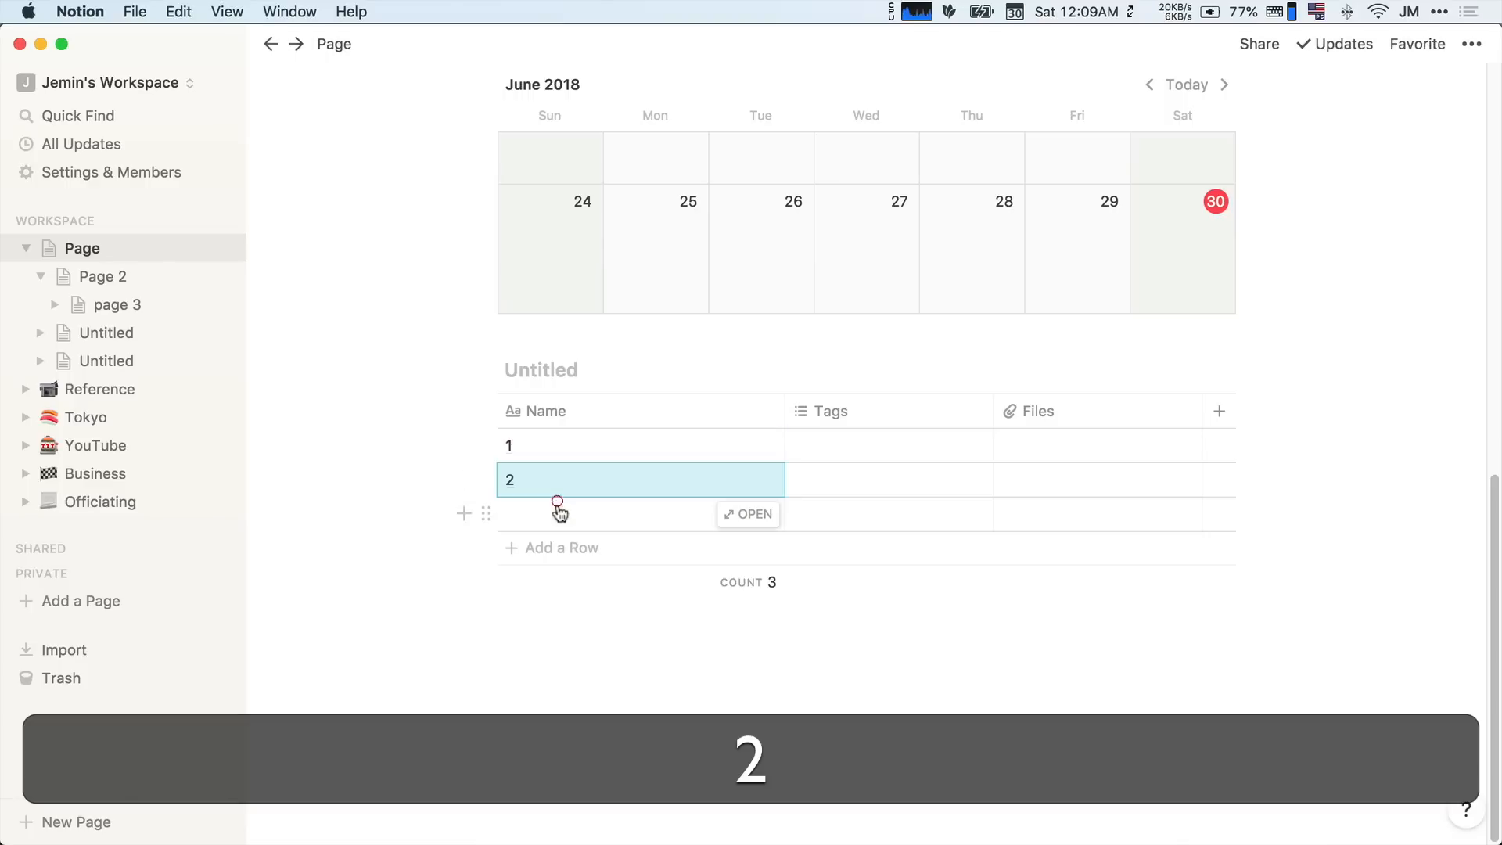
Examine the property types available for the table's Tags column without changing its type.
left_click(833, 414)
mouse_move(875, 535)
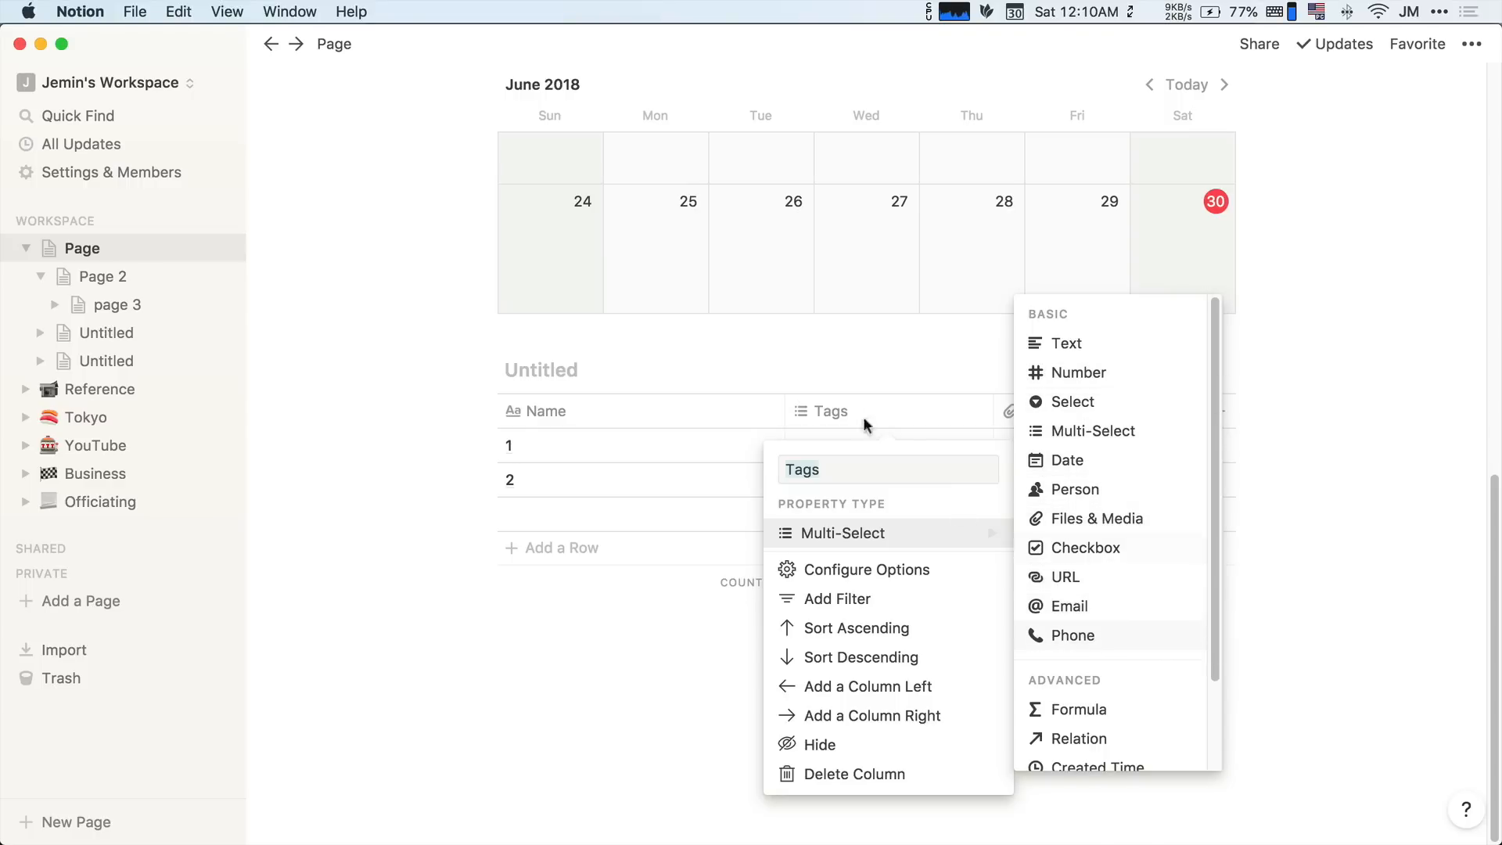
left_click(923, 429)
Insert an inline kanban board database below the table and view its status columns and cards.
scroll(955, 453, "up", 10)
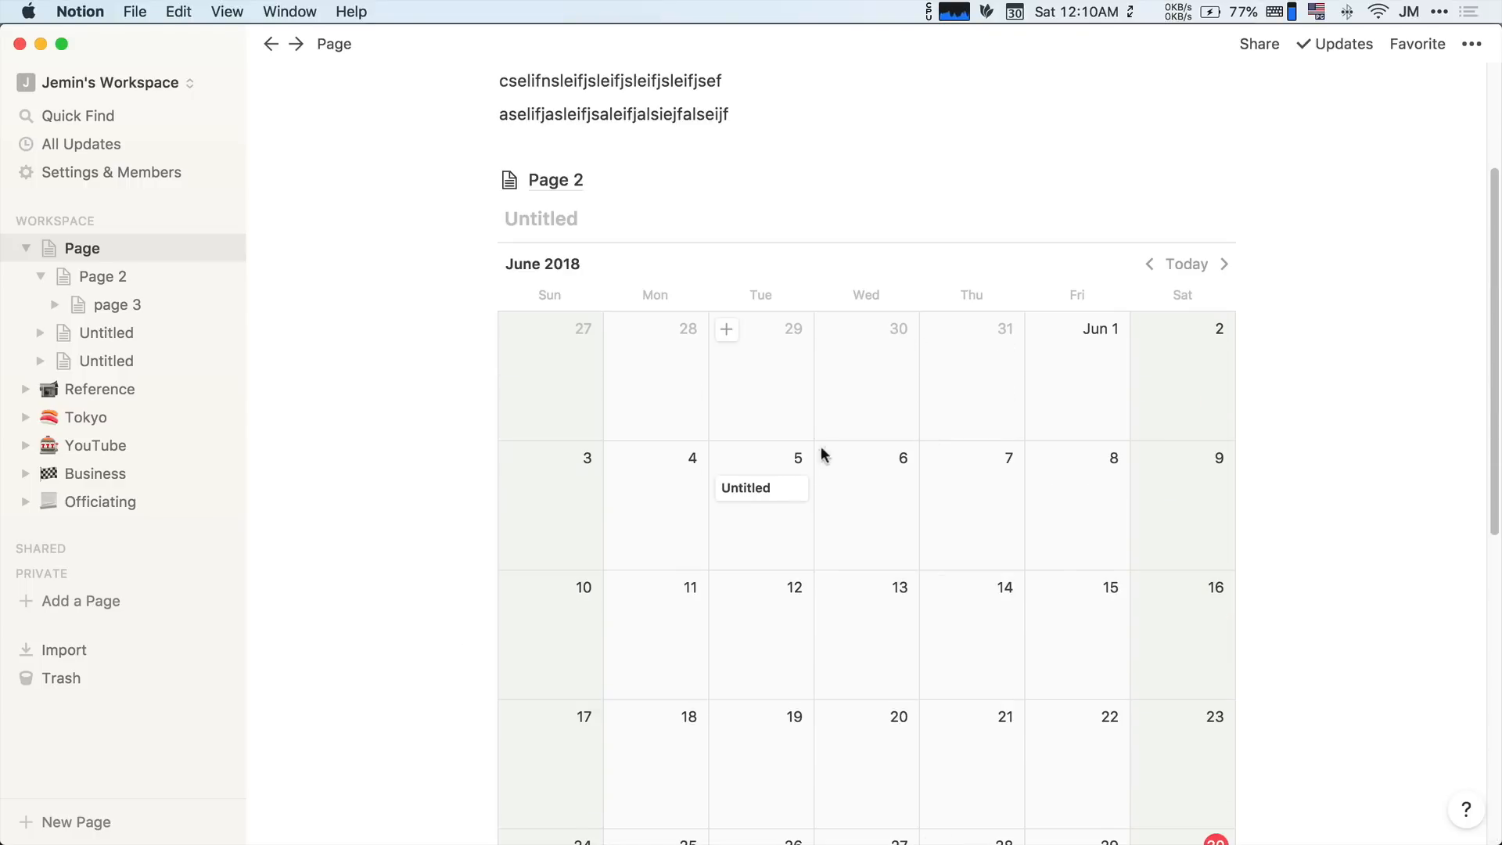
scroll(818, 448, "down", 10)
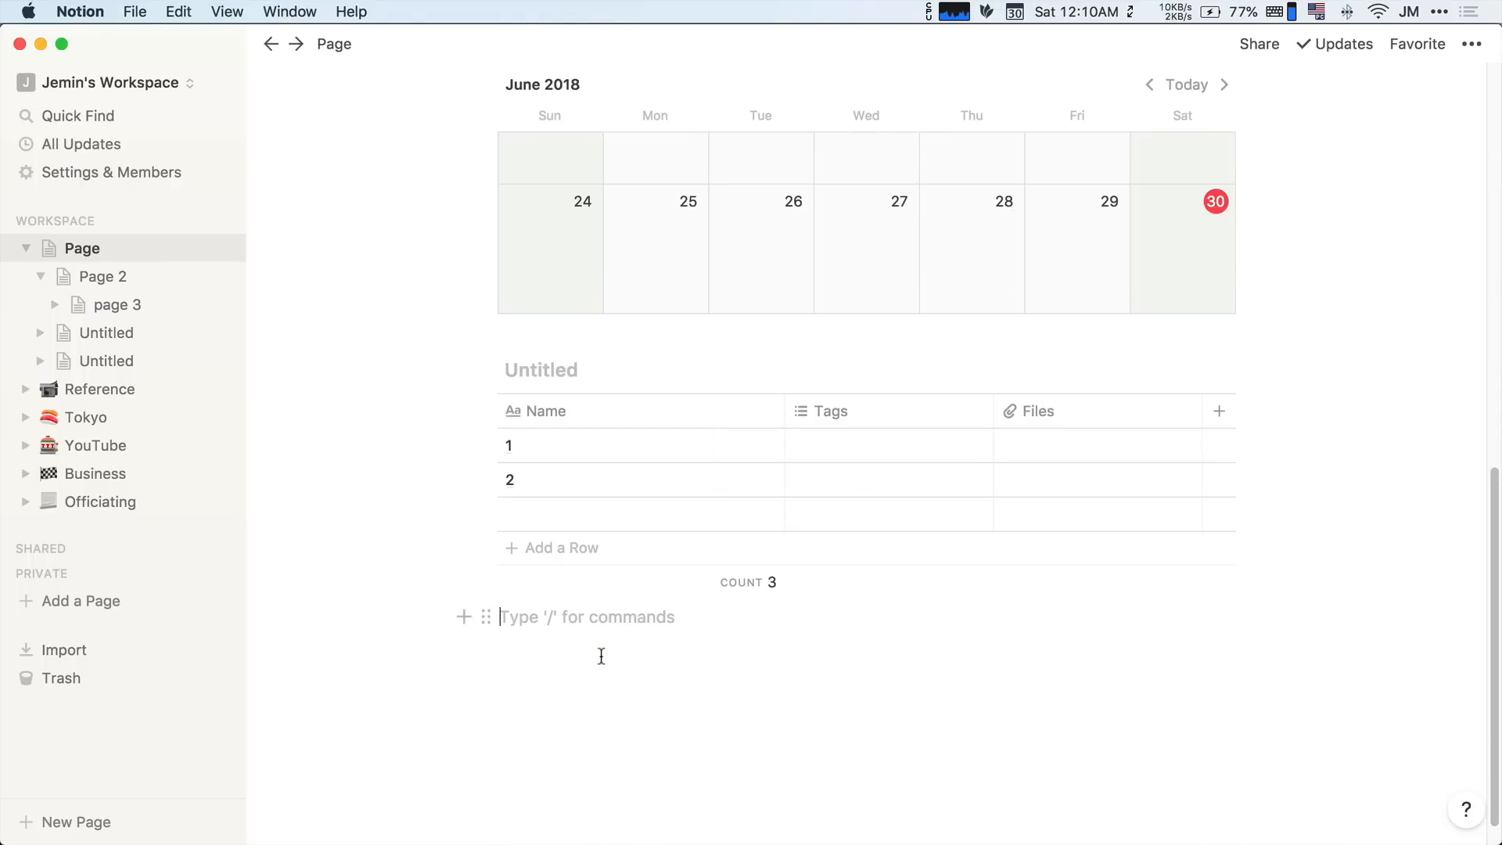
type("/boar")
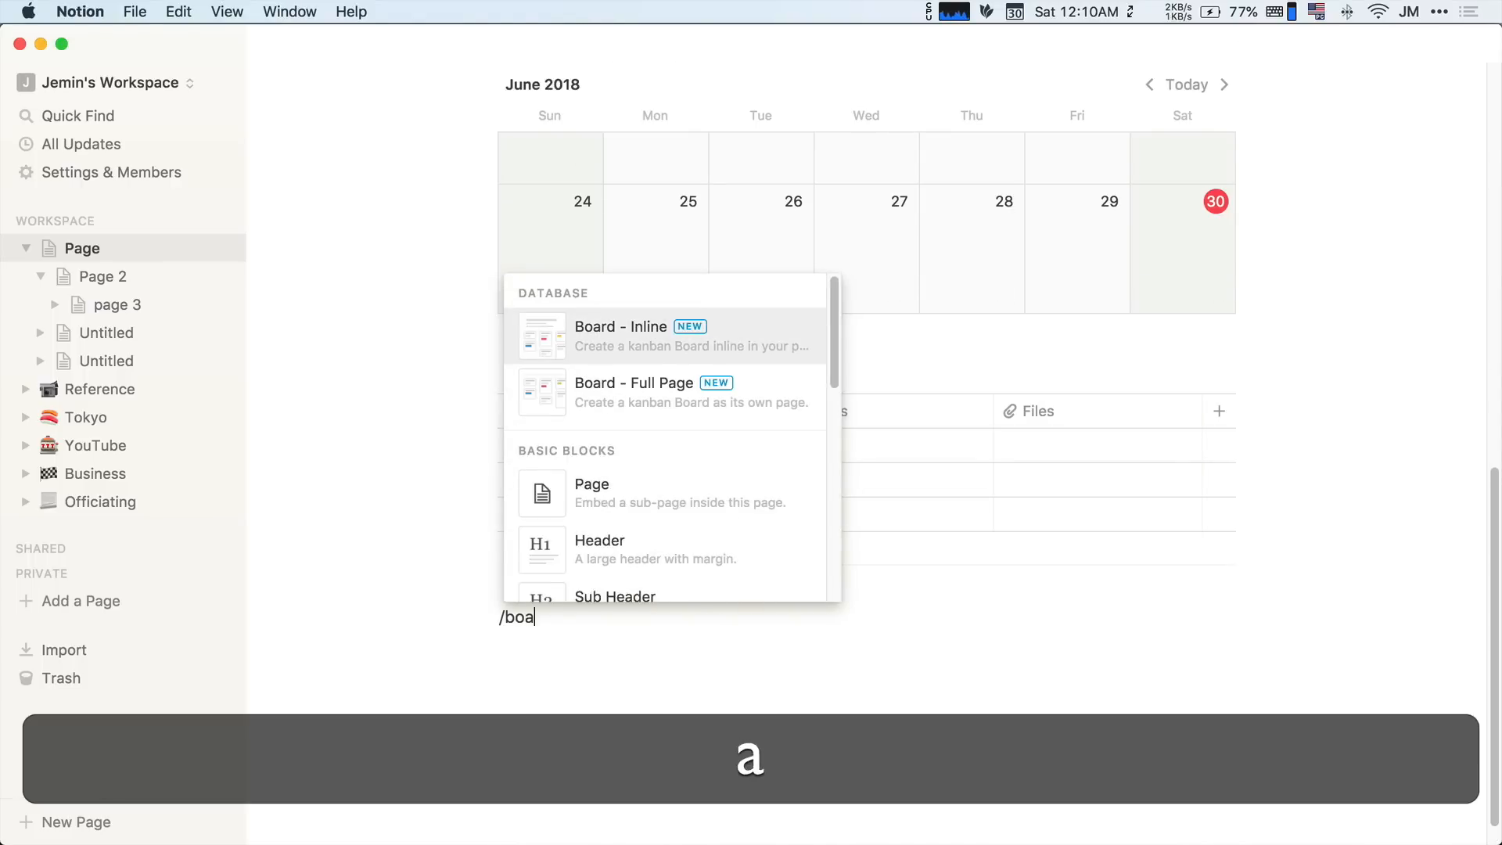
left_click(639, 321)
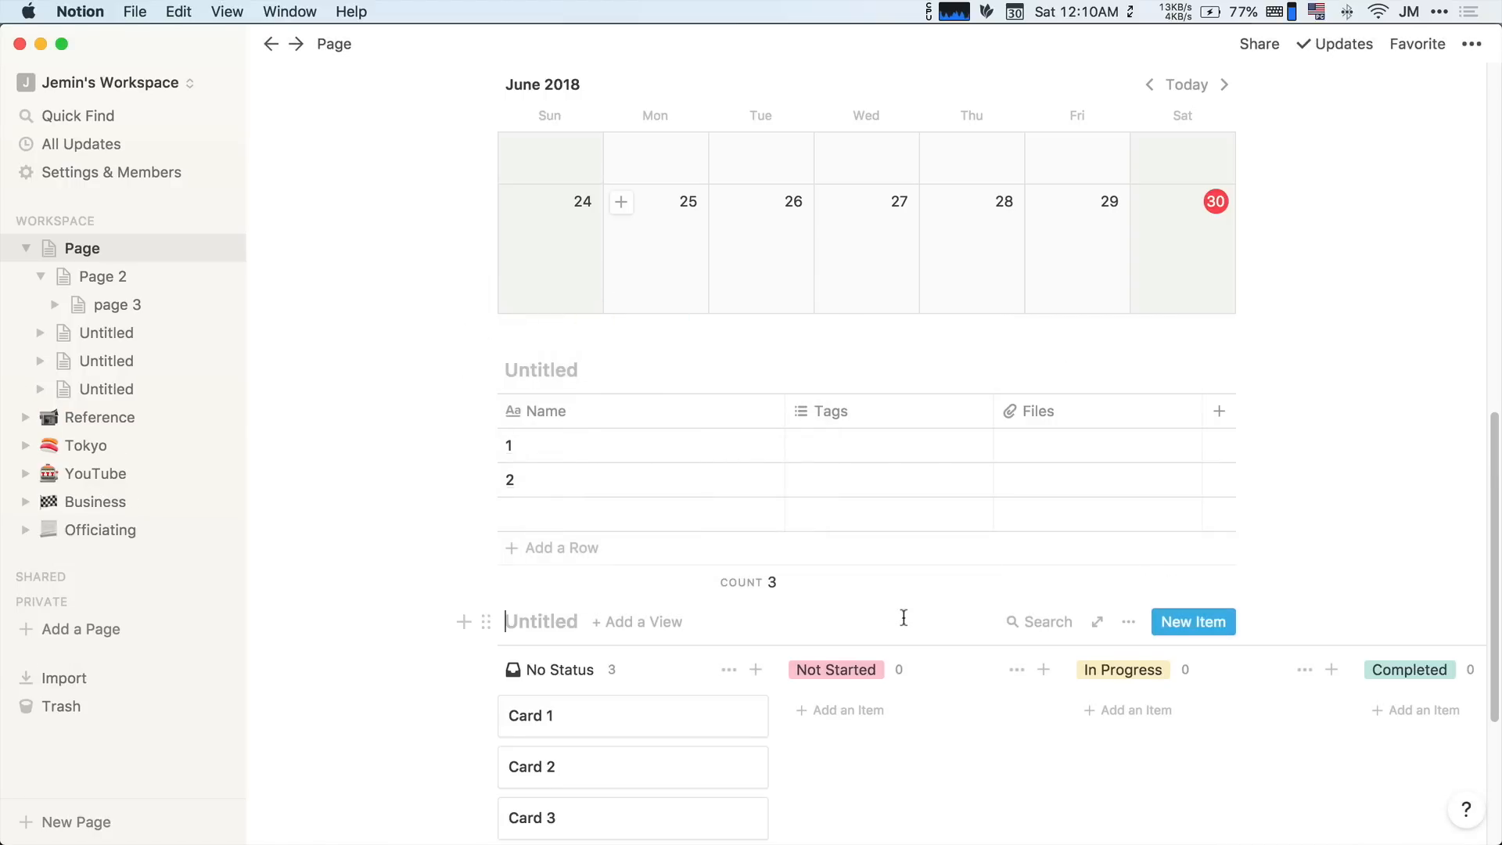
scroll(900, 617, "down", 4)
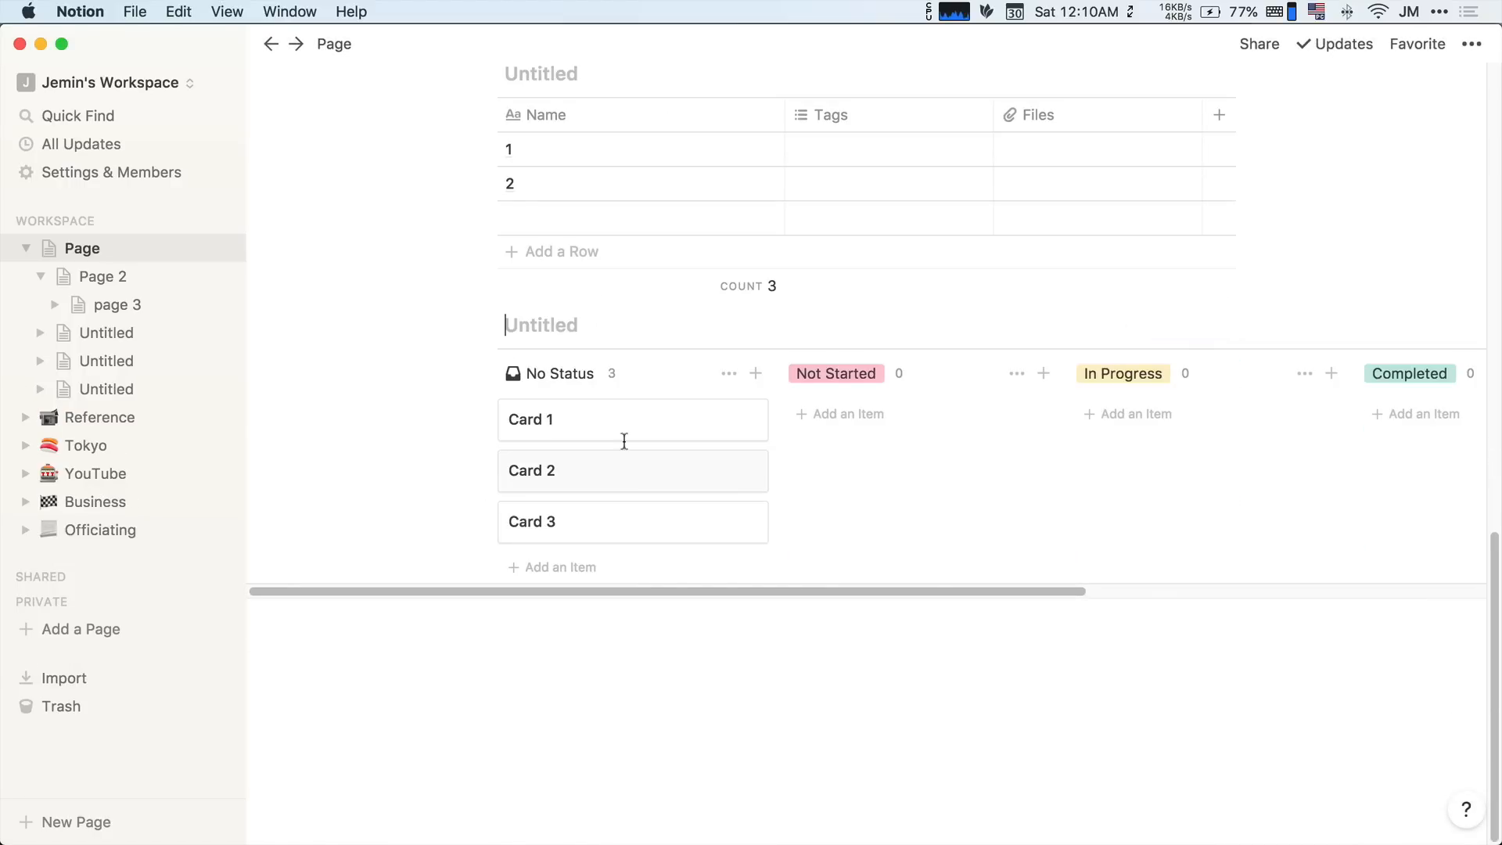
Rename the board's Card 1 to Todo 1 and close the card.
left_click(558, 427)
left_click_drag(490, 239, 376, 233)
type("Todo 1")
key("Return")
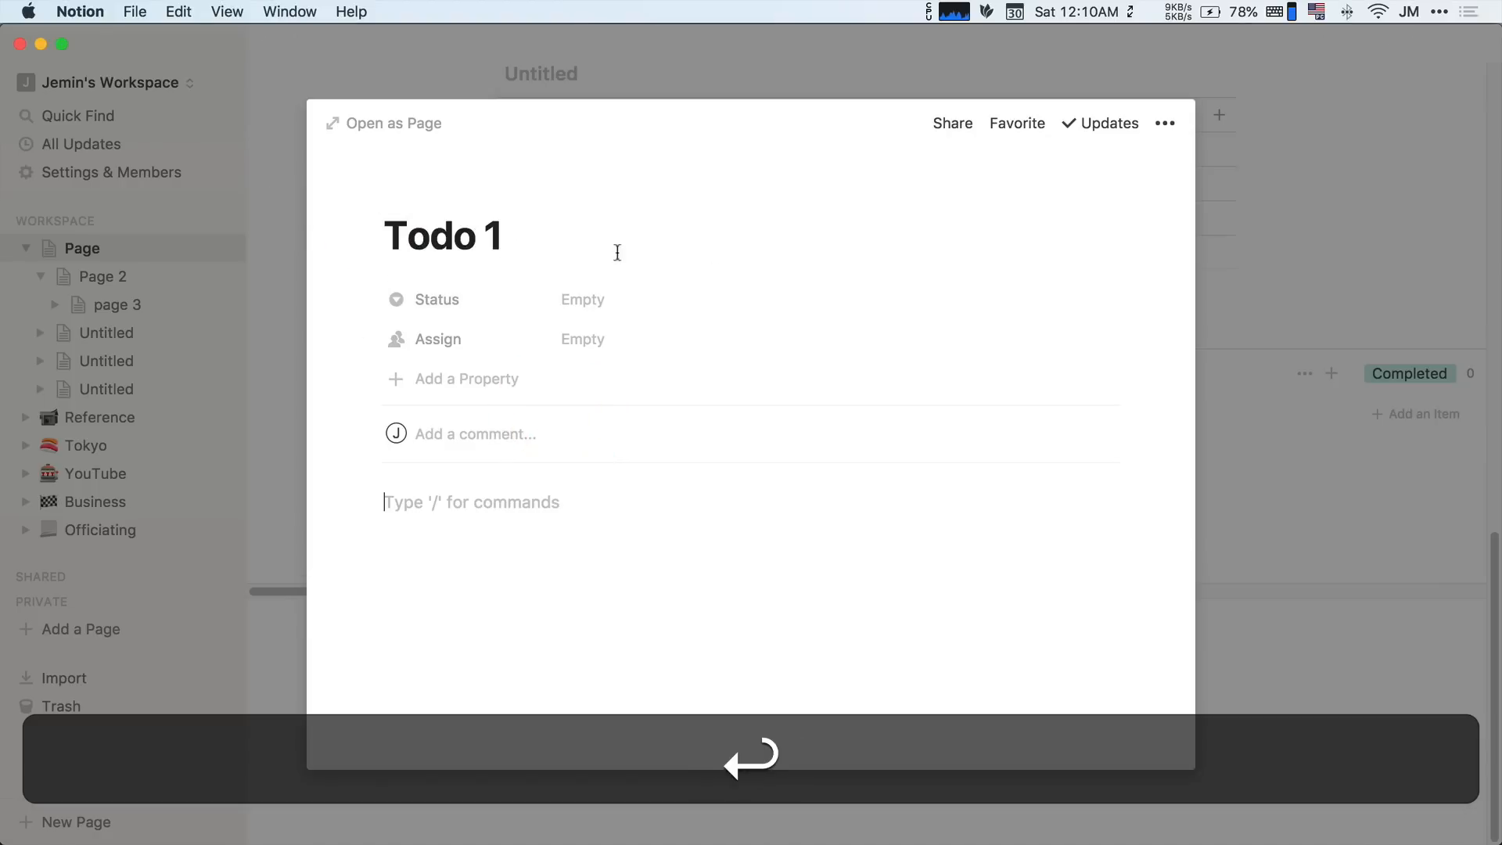
left_click(1328, 446)
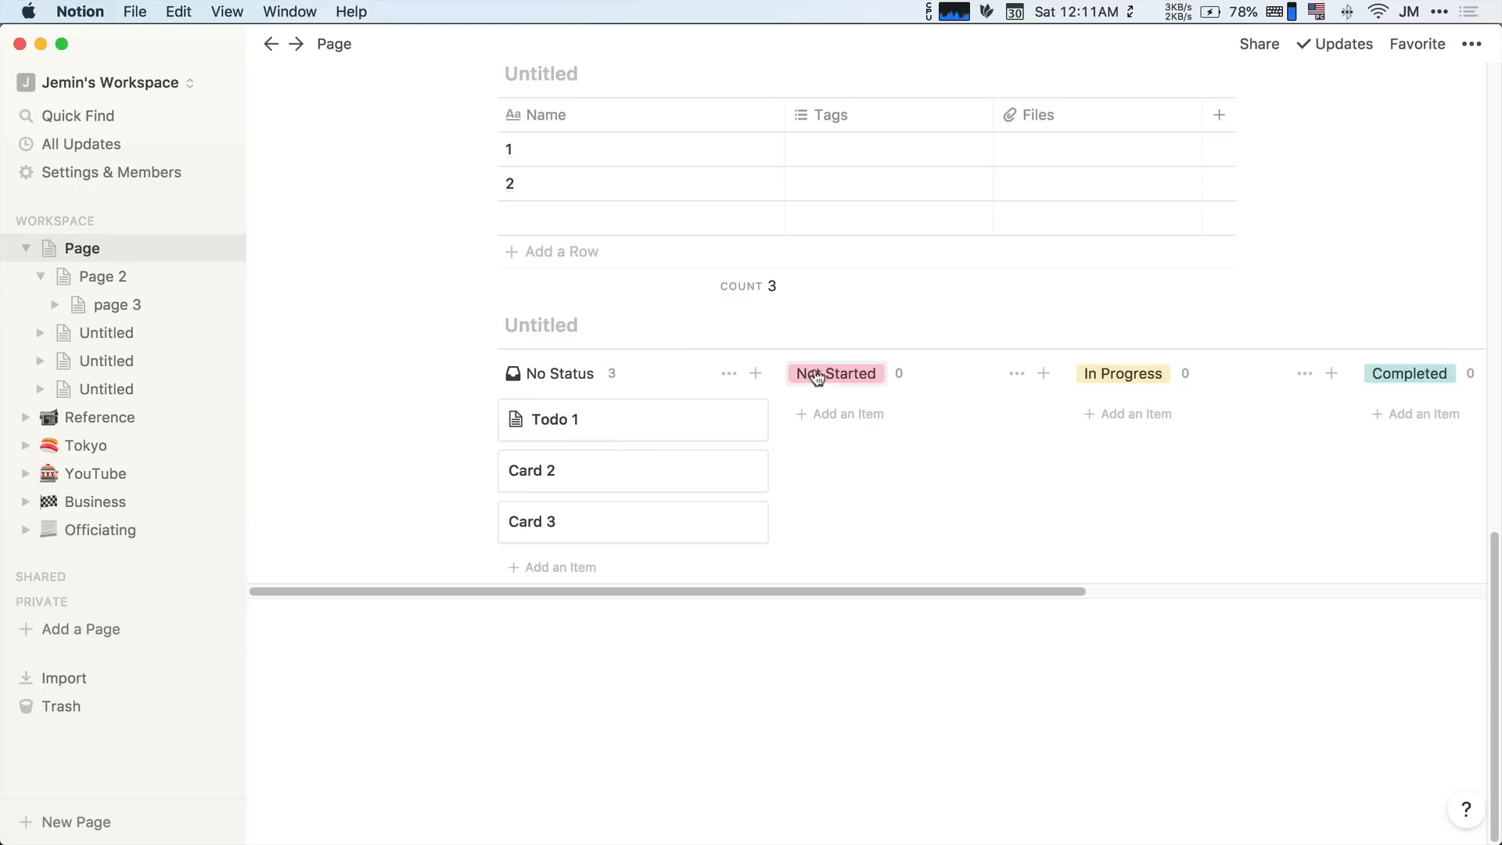
Move the Todo 1 card to the Completed column and open it to check its status.
left_click_drag(630, 415, 1407, 465)
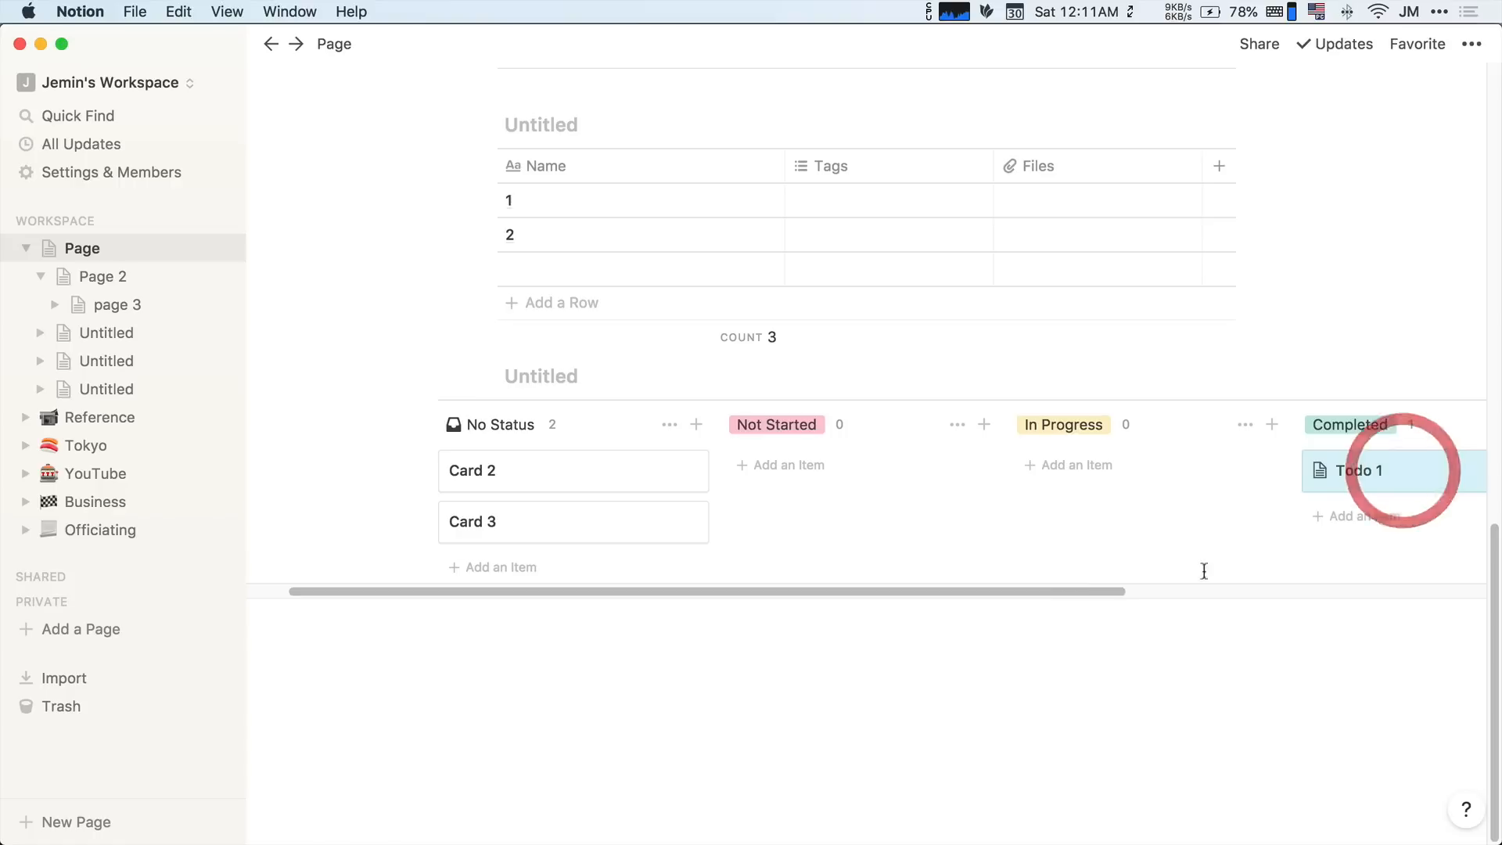
left_click(1014, 590)
left_click_drag(945, 590, 1189, 583)
left_click(1005, 549)
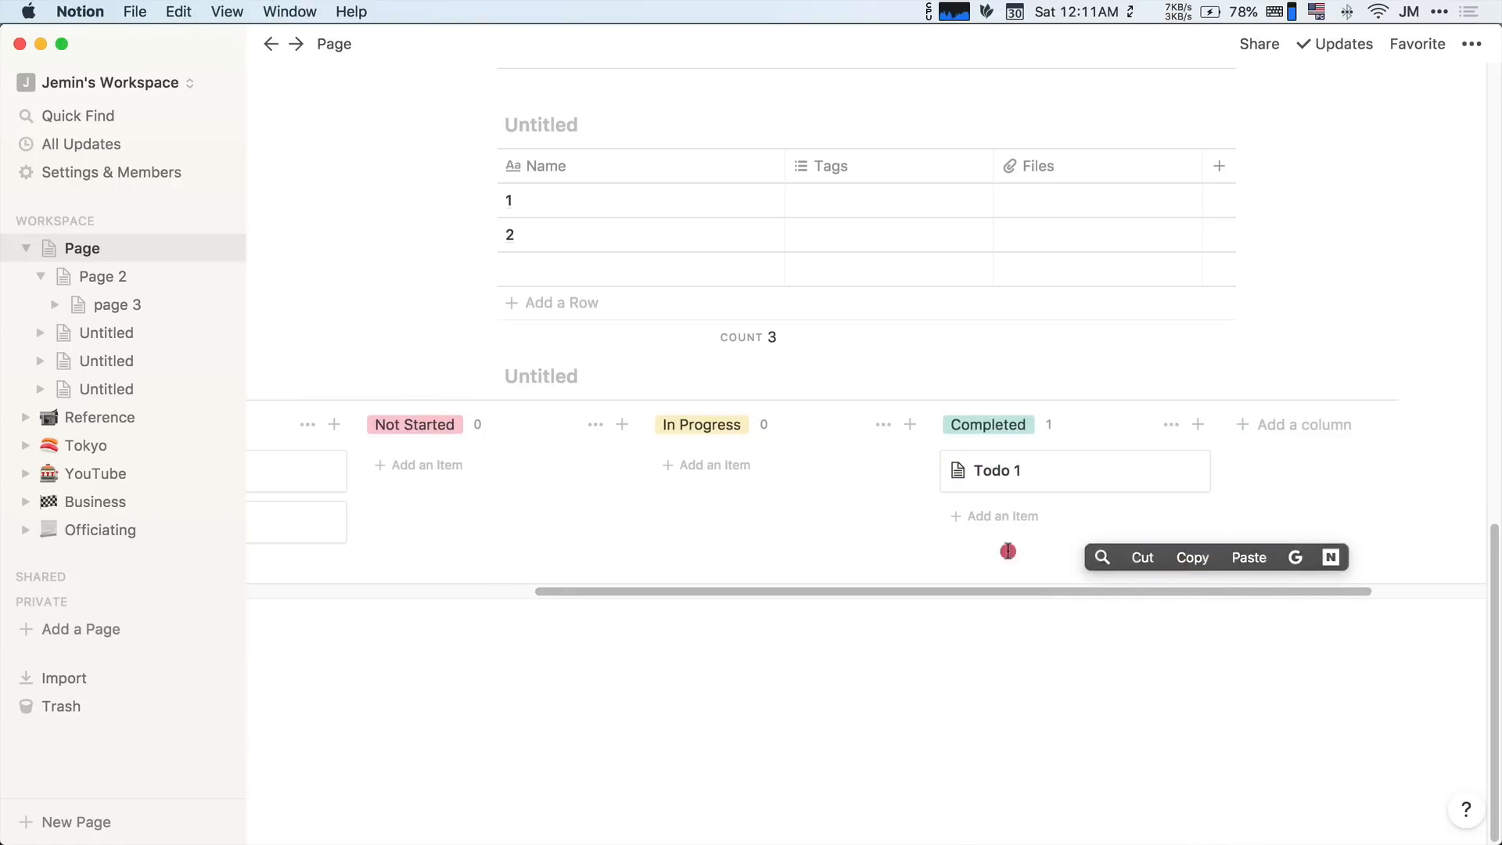
left_click(1006, 478)
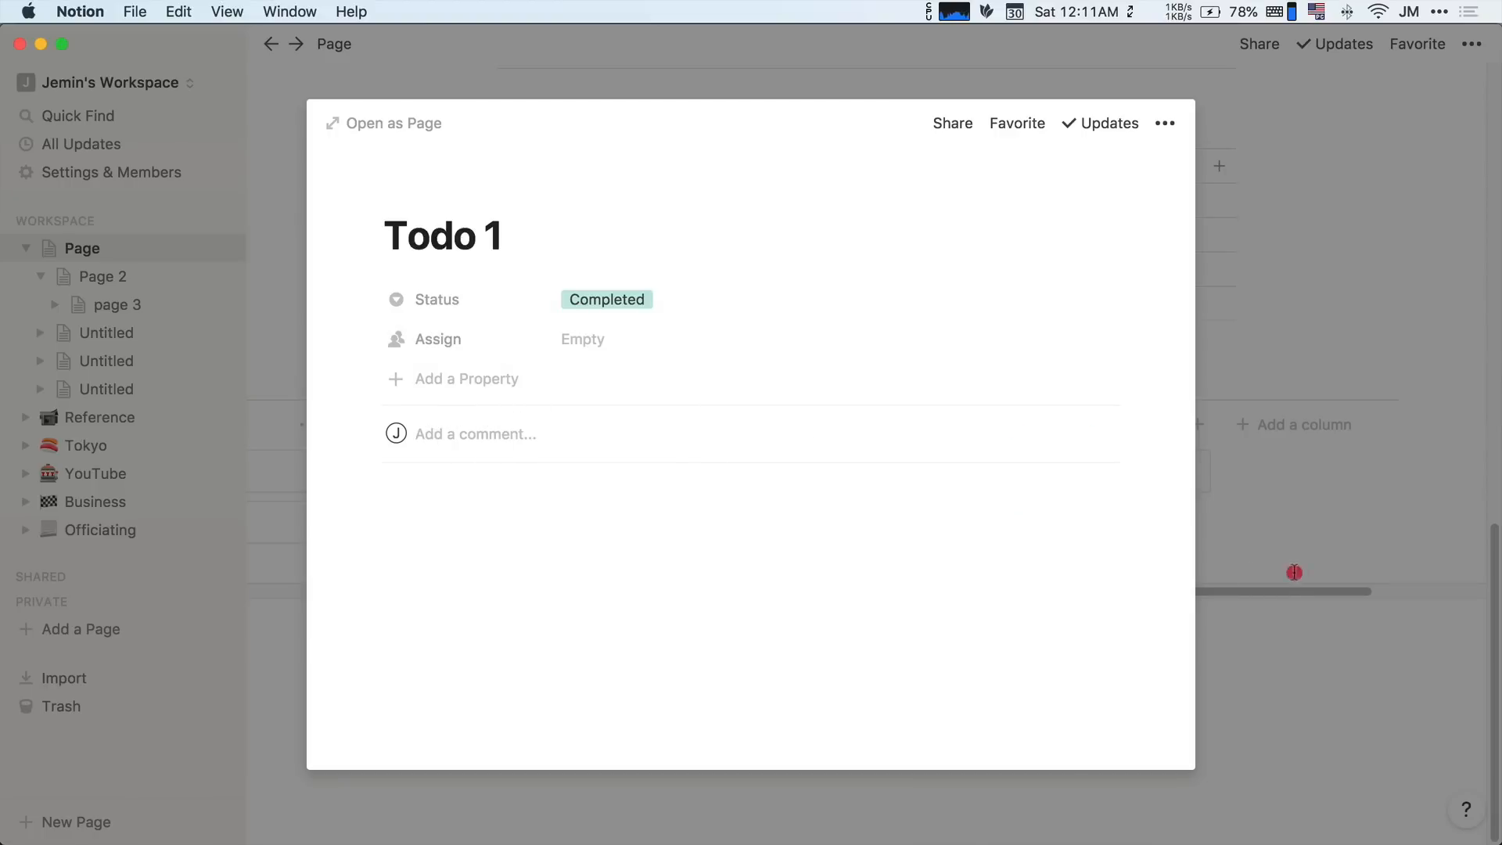
left_click(1295, 572)
left_click_drag(1080, 710, 1280, 704)
Browse the available block types, including the media blocks, from the empty line below the placeholder text, without inserting any.
scroll(558, 365, "up", 10)
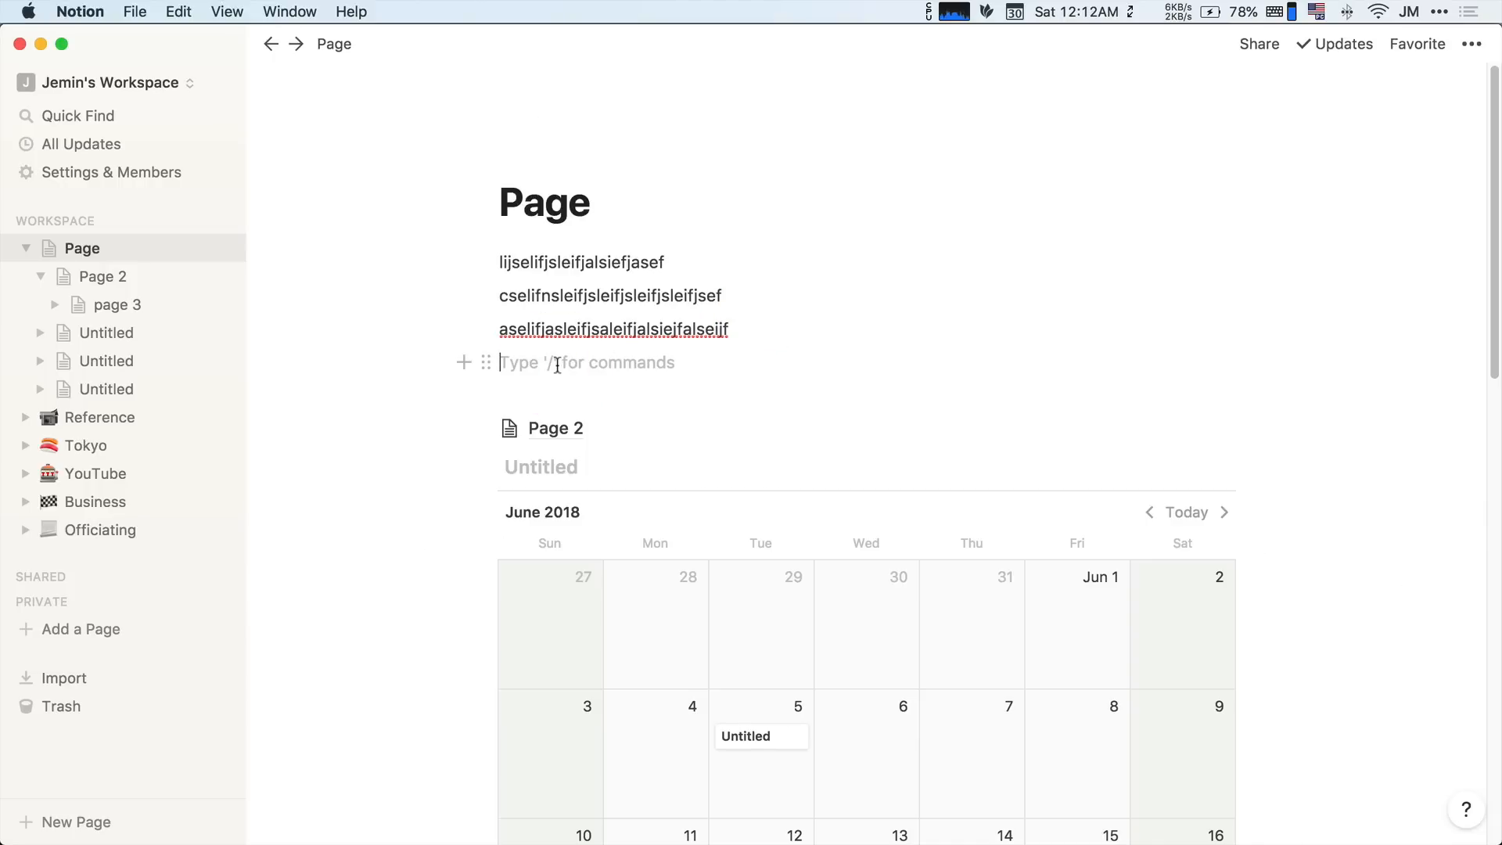
type("/")
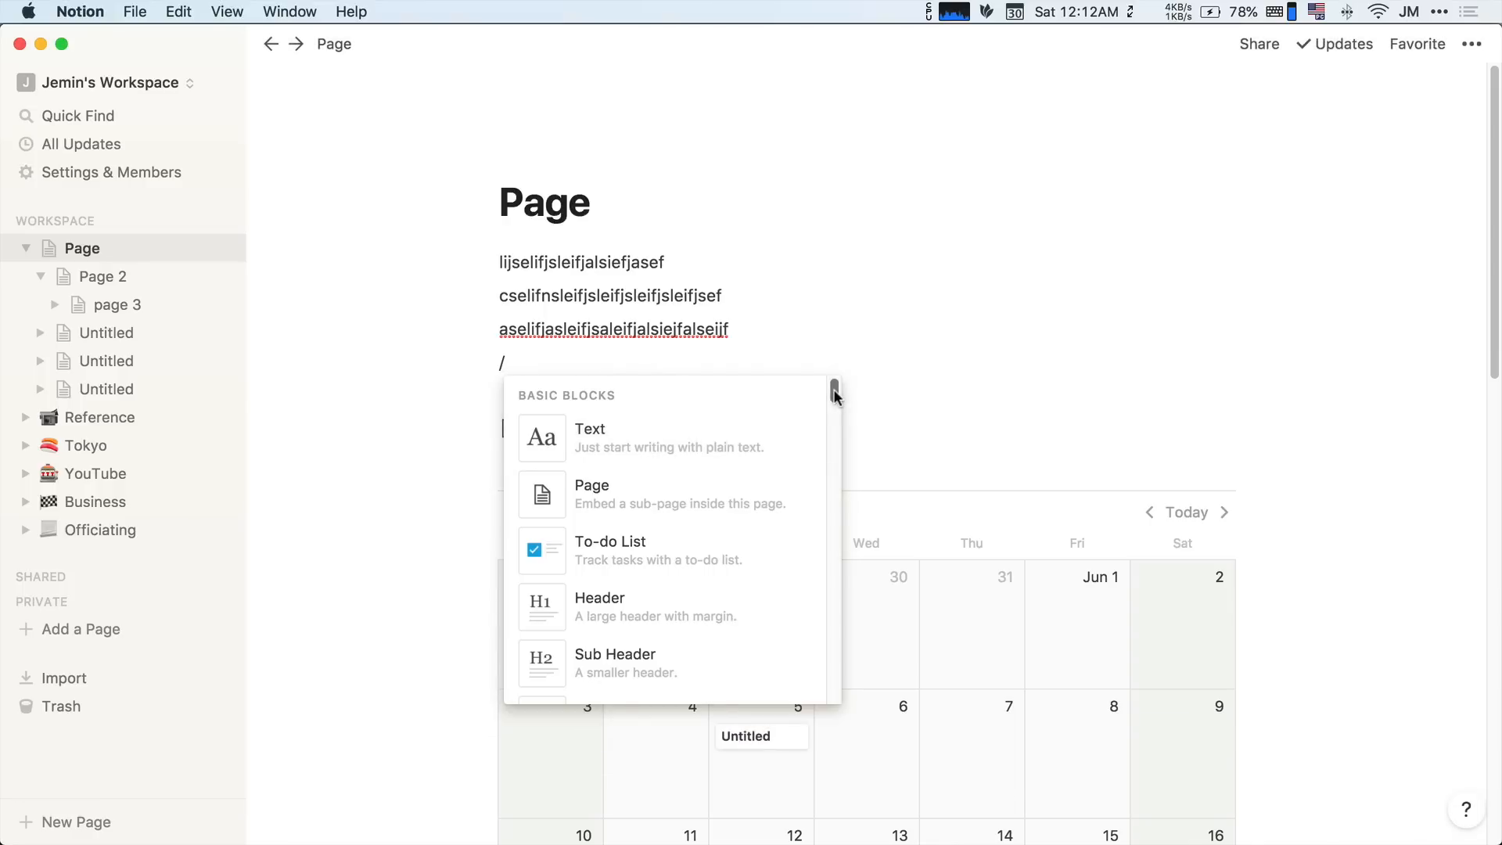
scroll(829, 399, "down", 10)
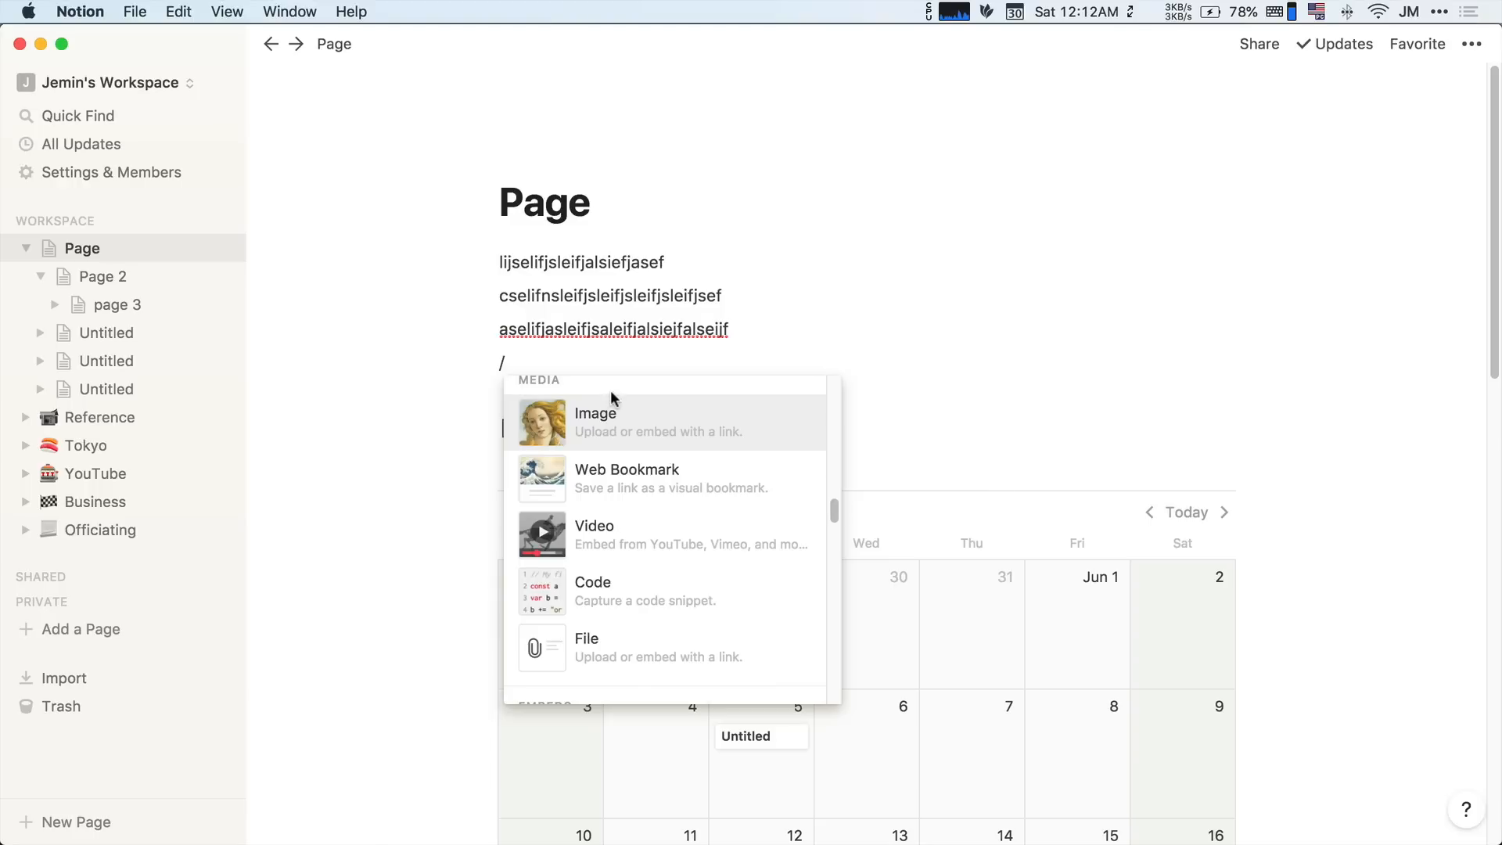
mouse_move(558, 426)
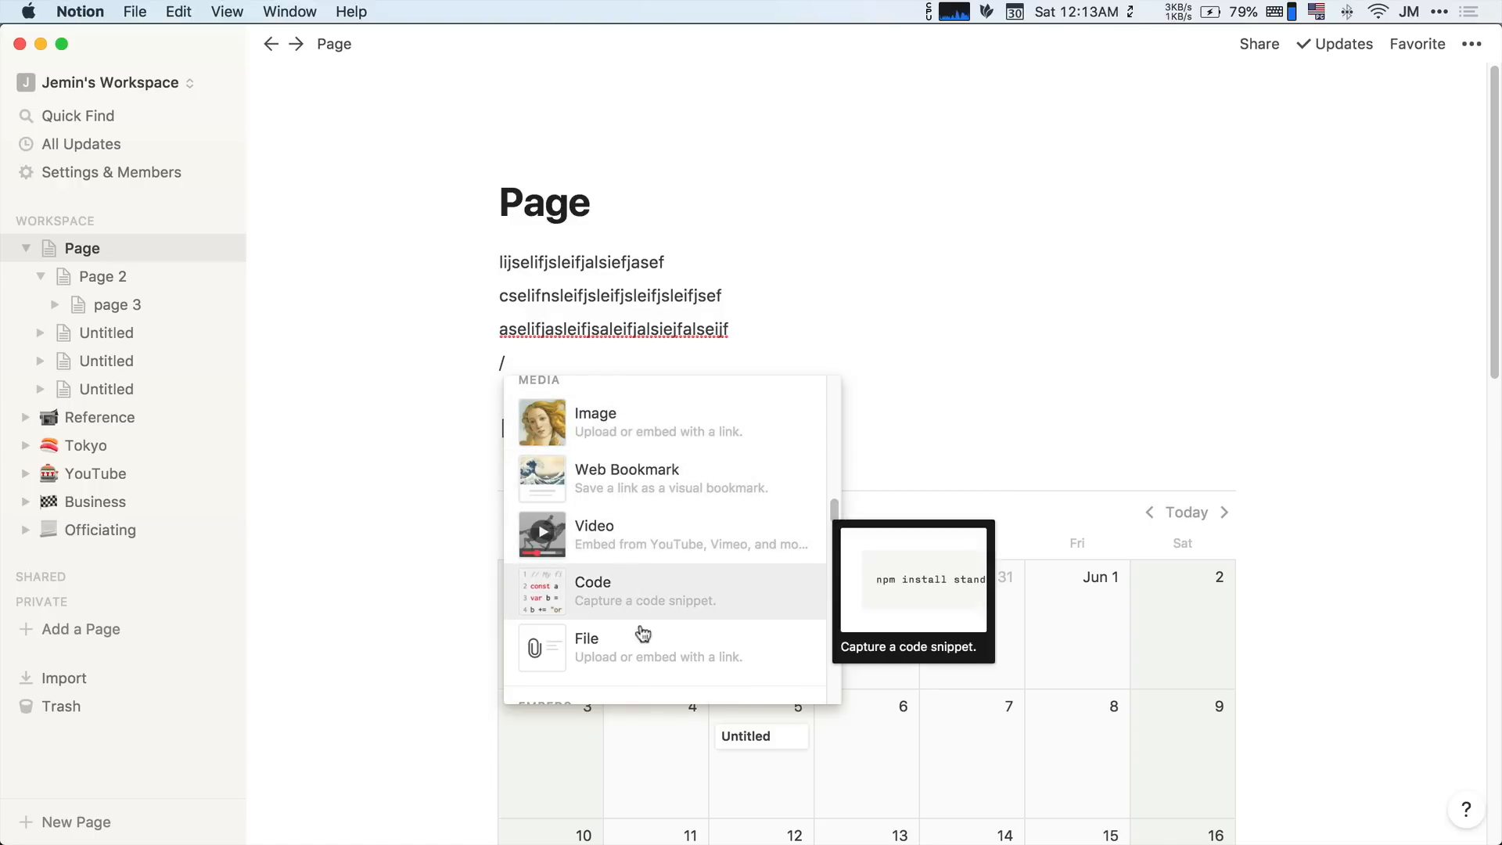
left_click_drag(832, 510, 810, 646)
left_click(811, 647)
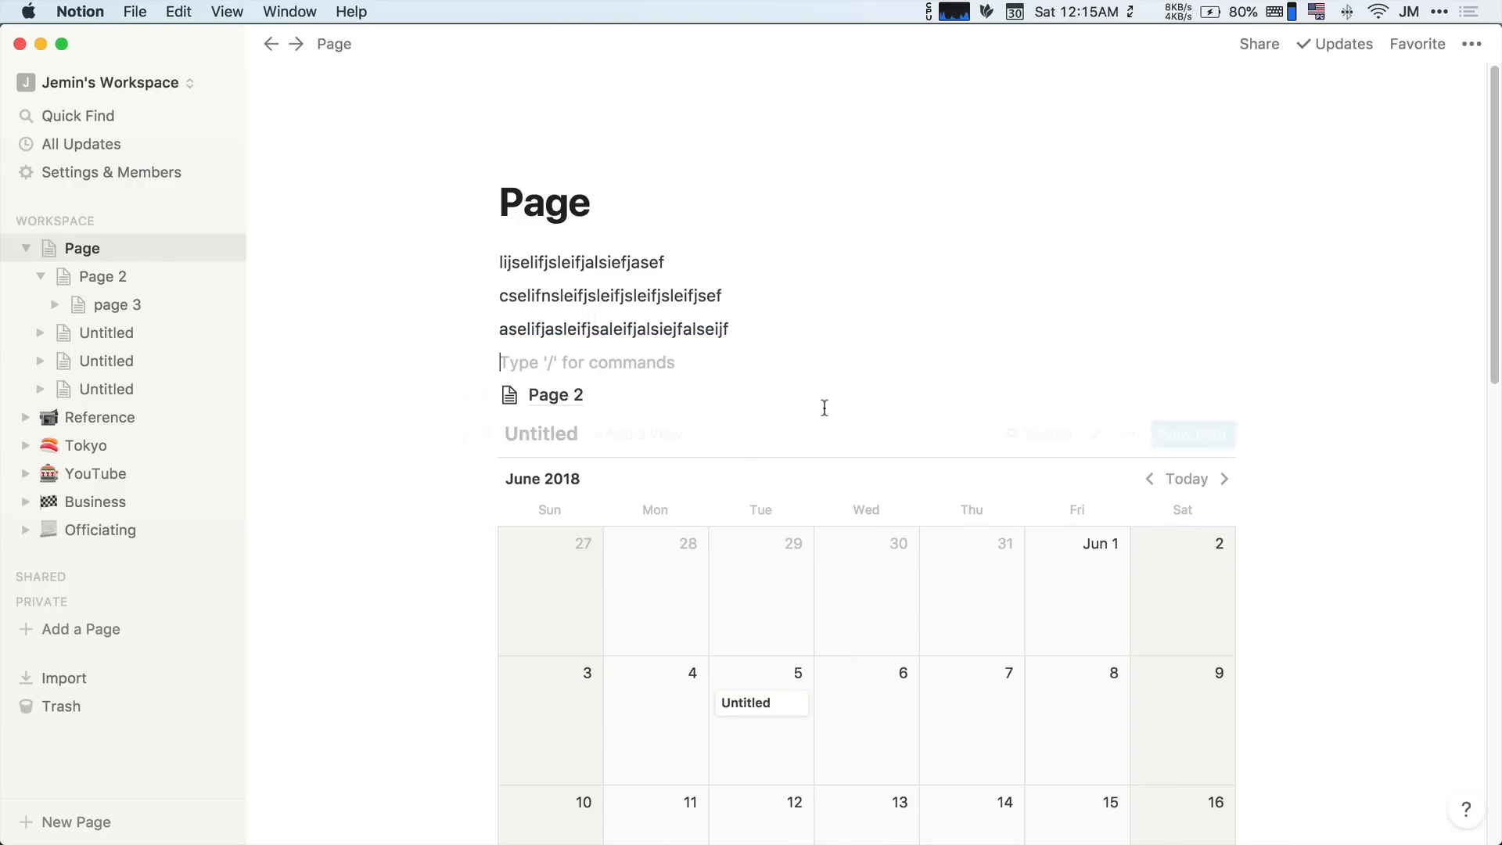
Insert a sub-page in the empty line above Page 2 and open its template gallery.
type("/page")
key("Return")
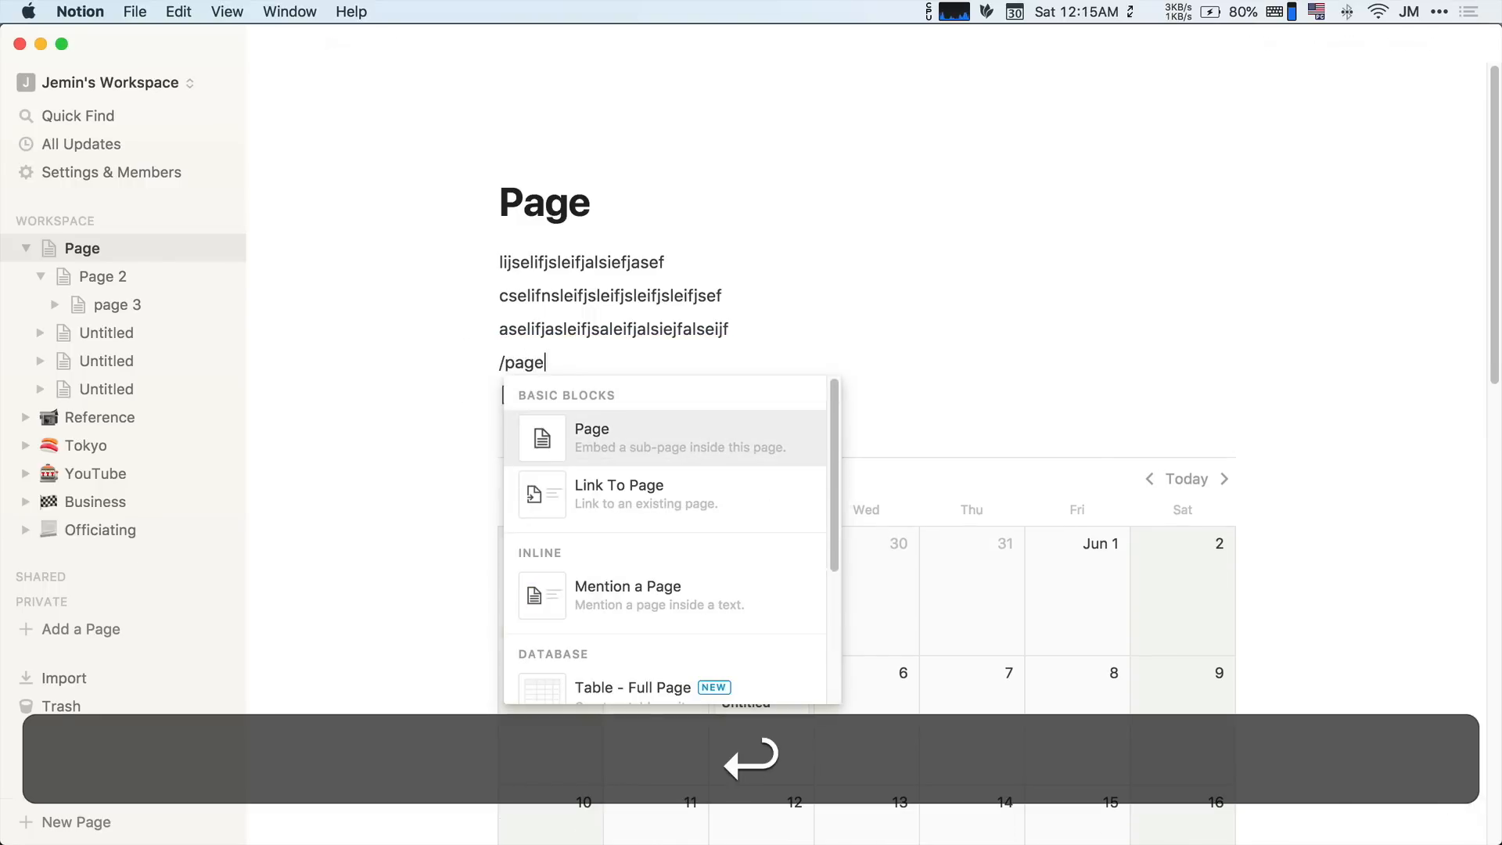
left_click(540, 423)
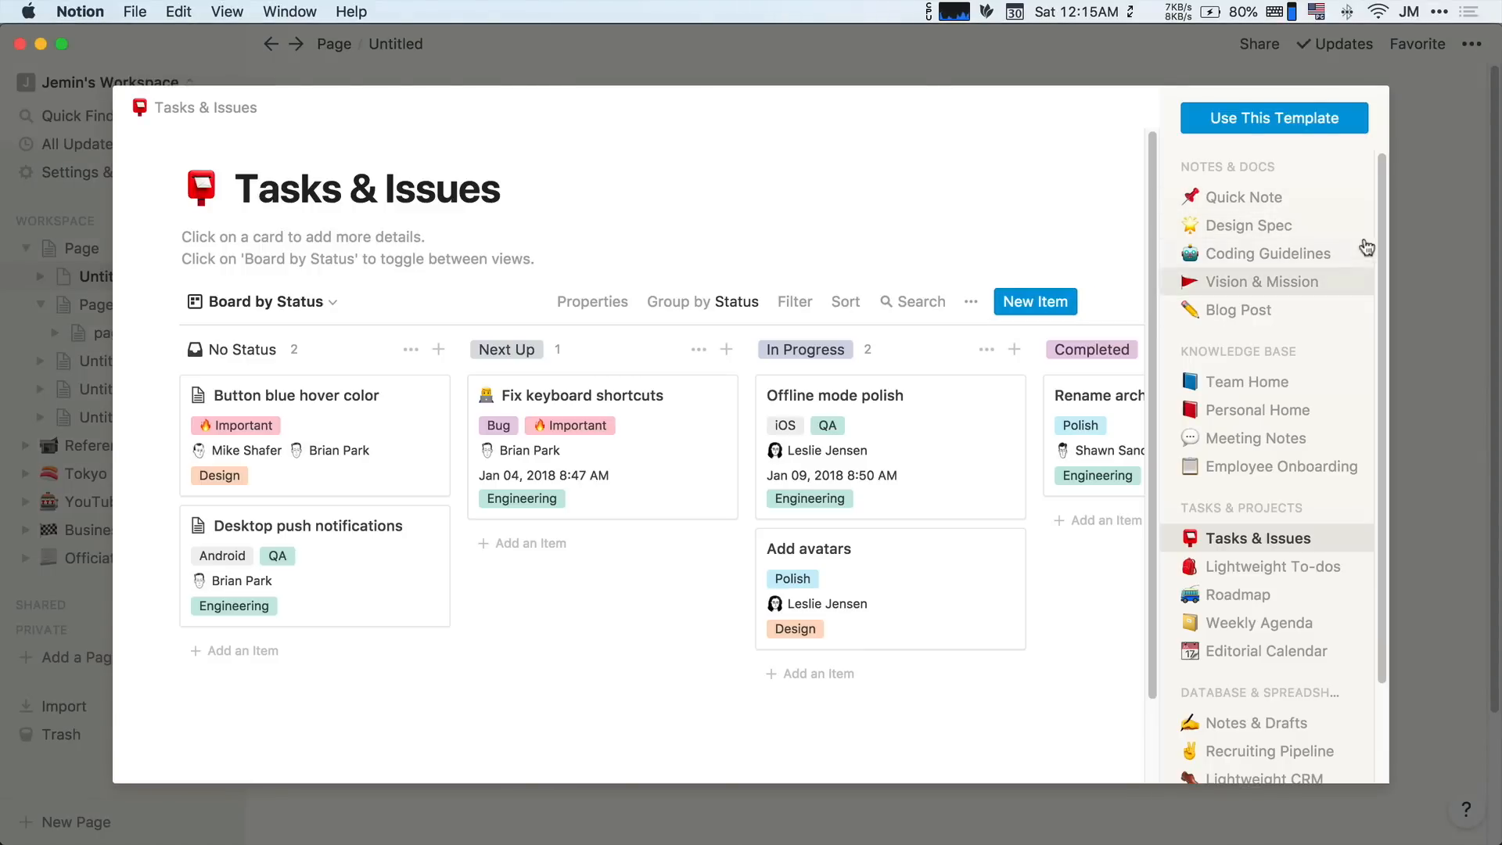
In the Tasks & Issues template preview, move Button blue hover color to Next Up and Fix keyboard shortcuts to In Progress.
mouse_move(1382, 210)
left_mouse_down()
mouse_move(1381, 269)
mouse_move(1377, 225)
left_mouse_up()
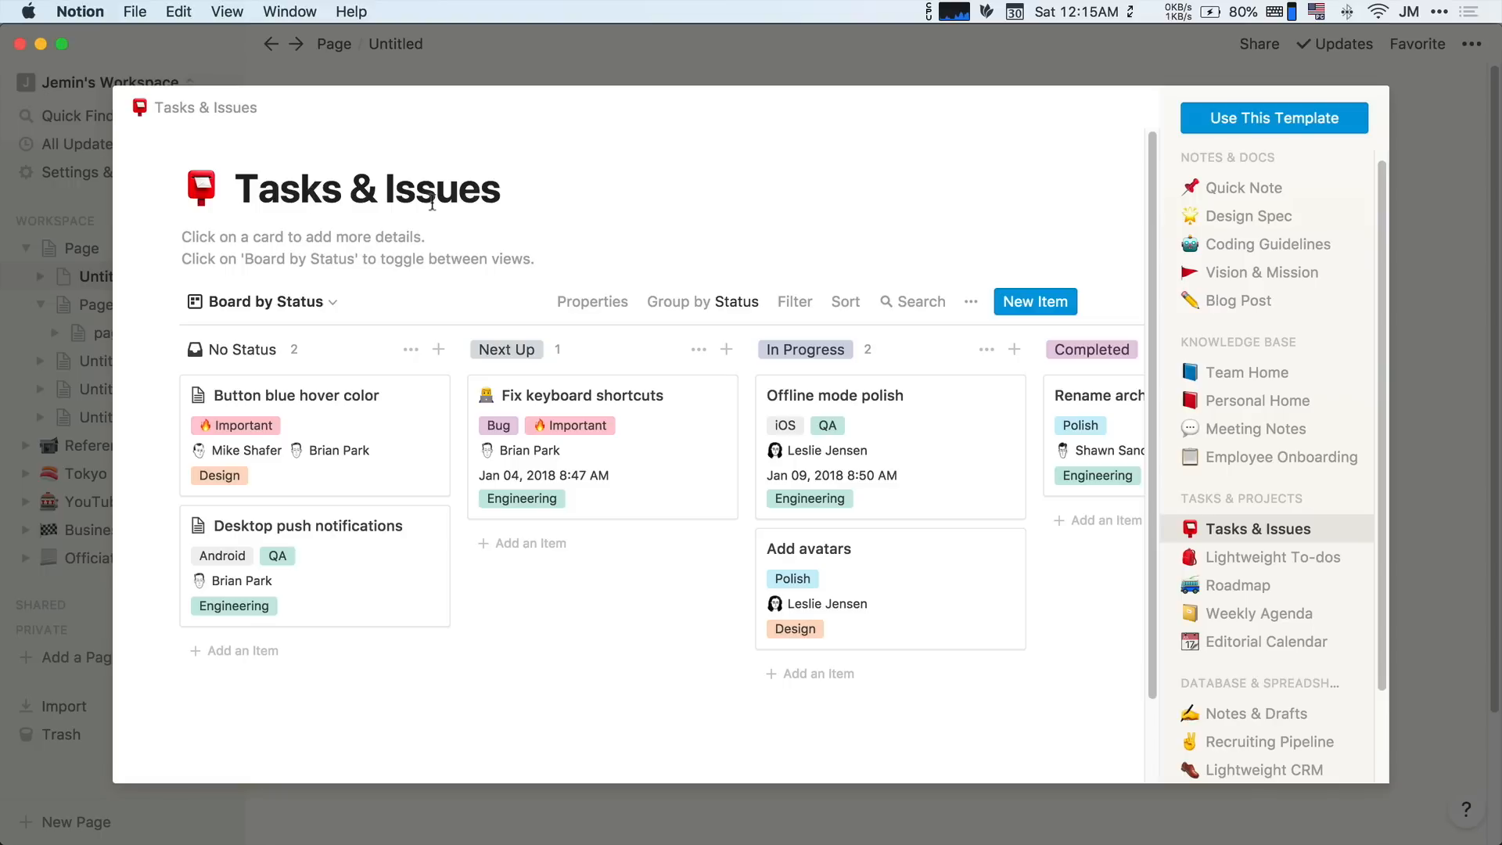
left_click_drag(313, 436, 589, 580)
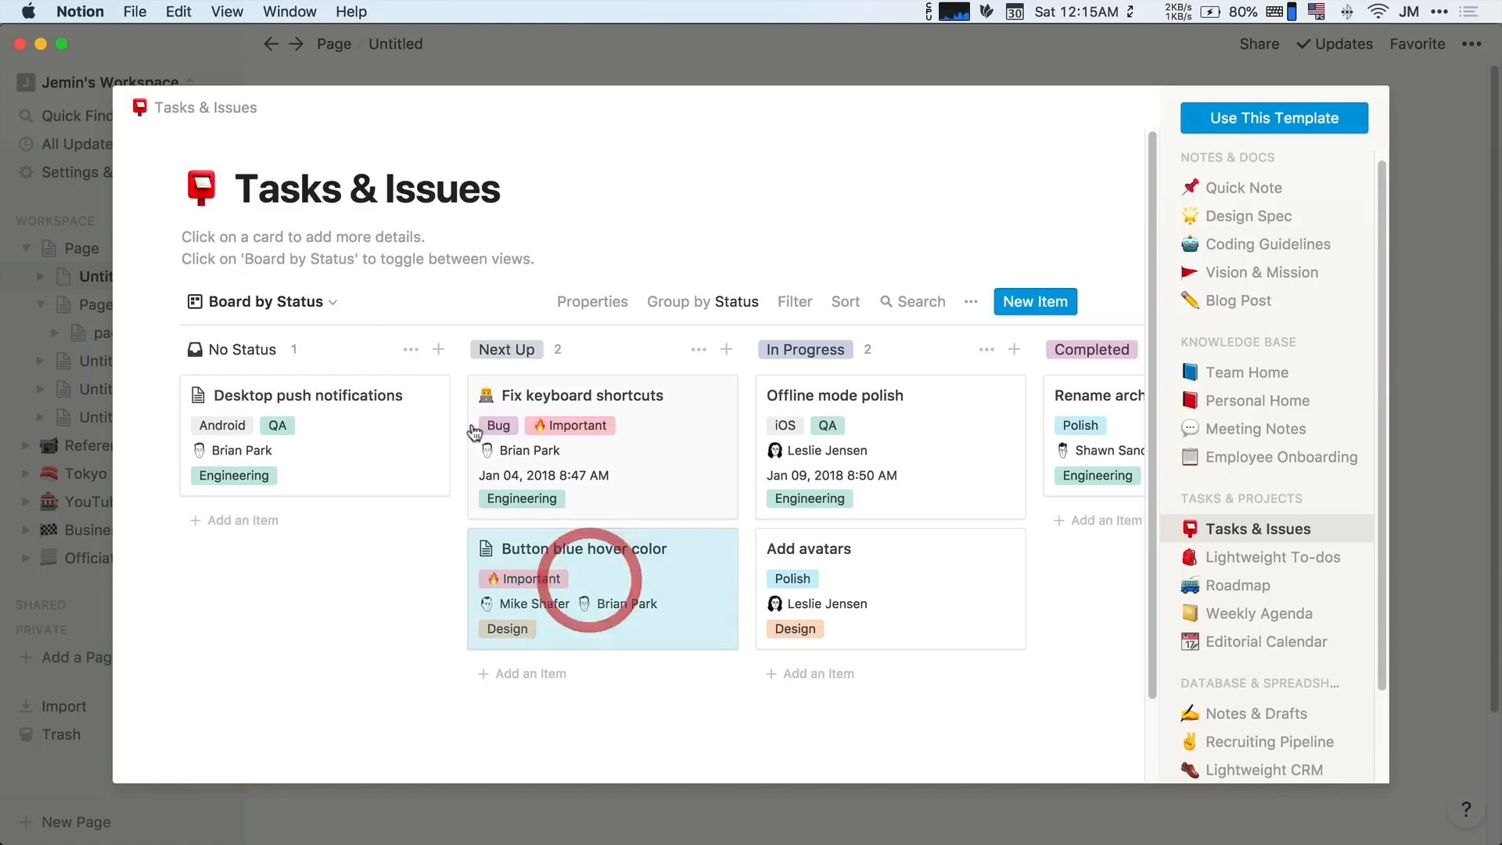
left_click_drag(639, 469, 881, 583)
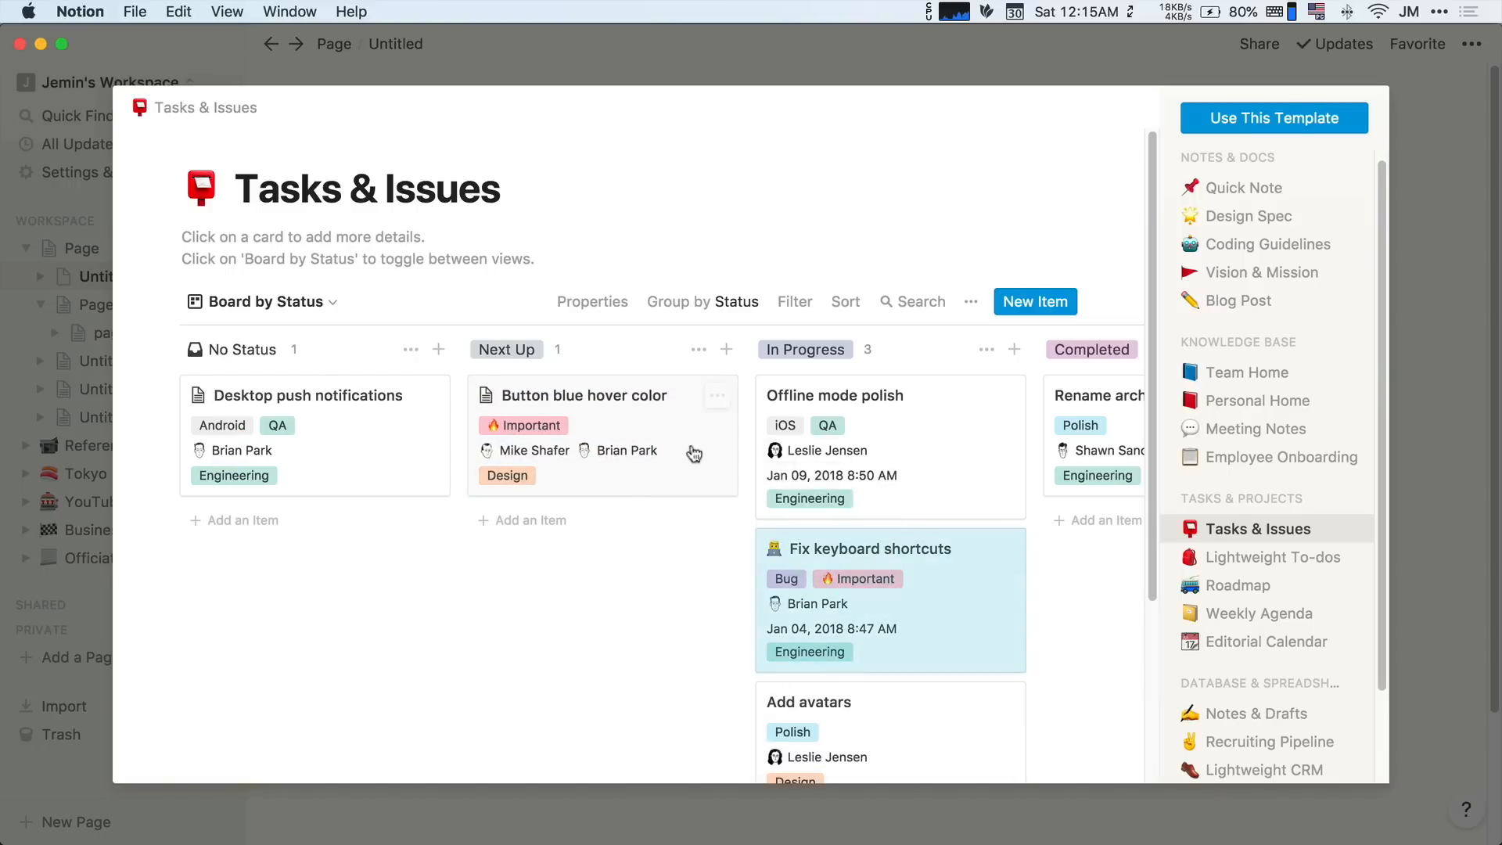
Preview the Design Spec template and try moving its Requirements heading up beneath the Framer Prototype text.
left_click(1275, 215)
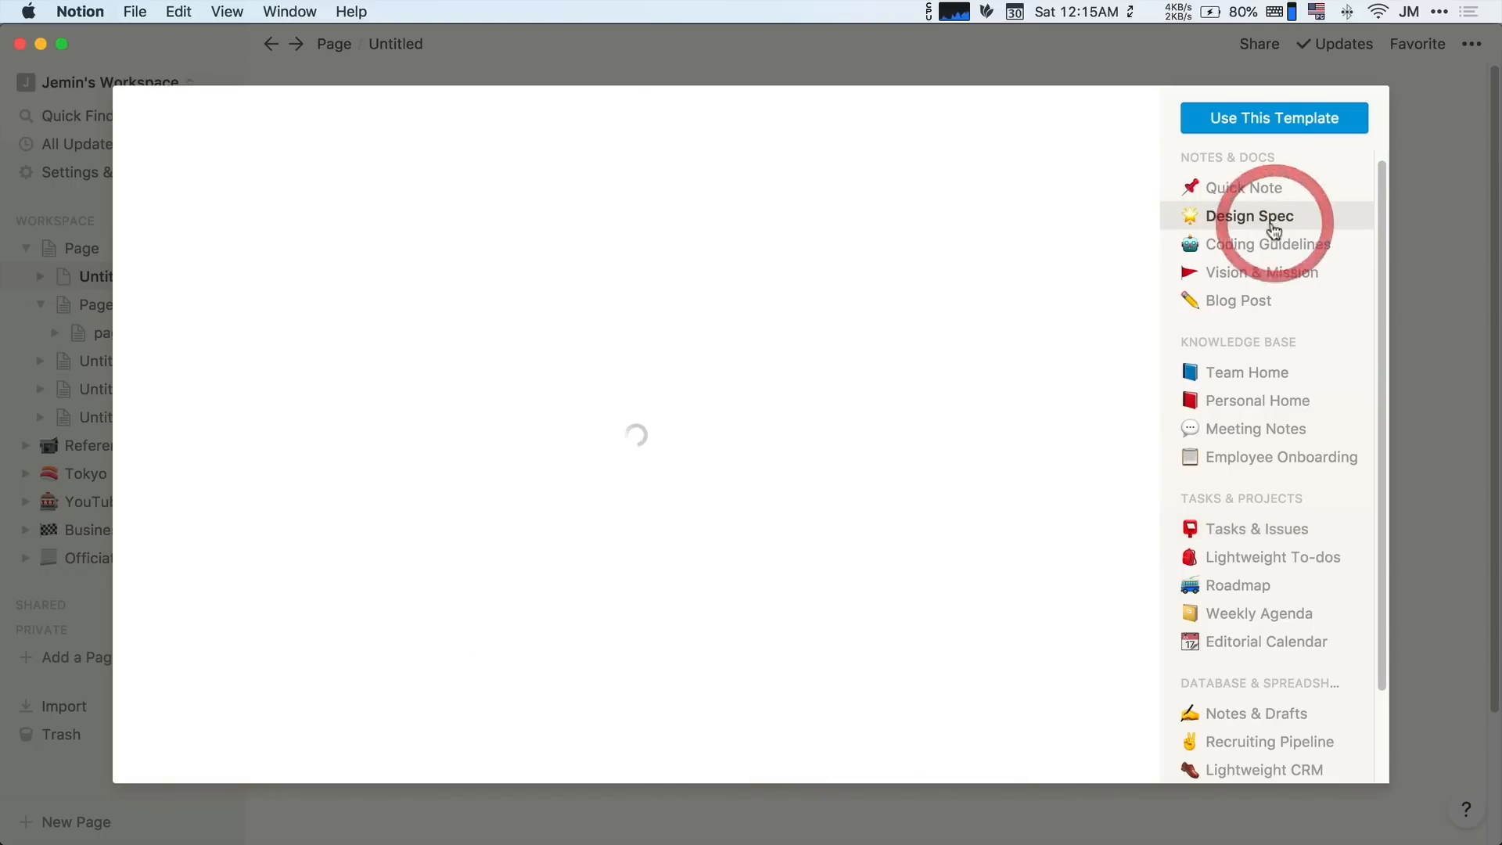
scroll(831, 361, "down", 5)
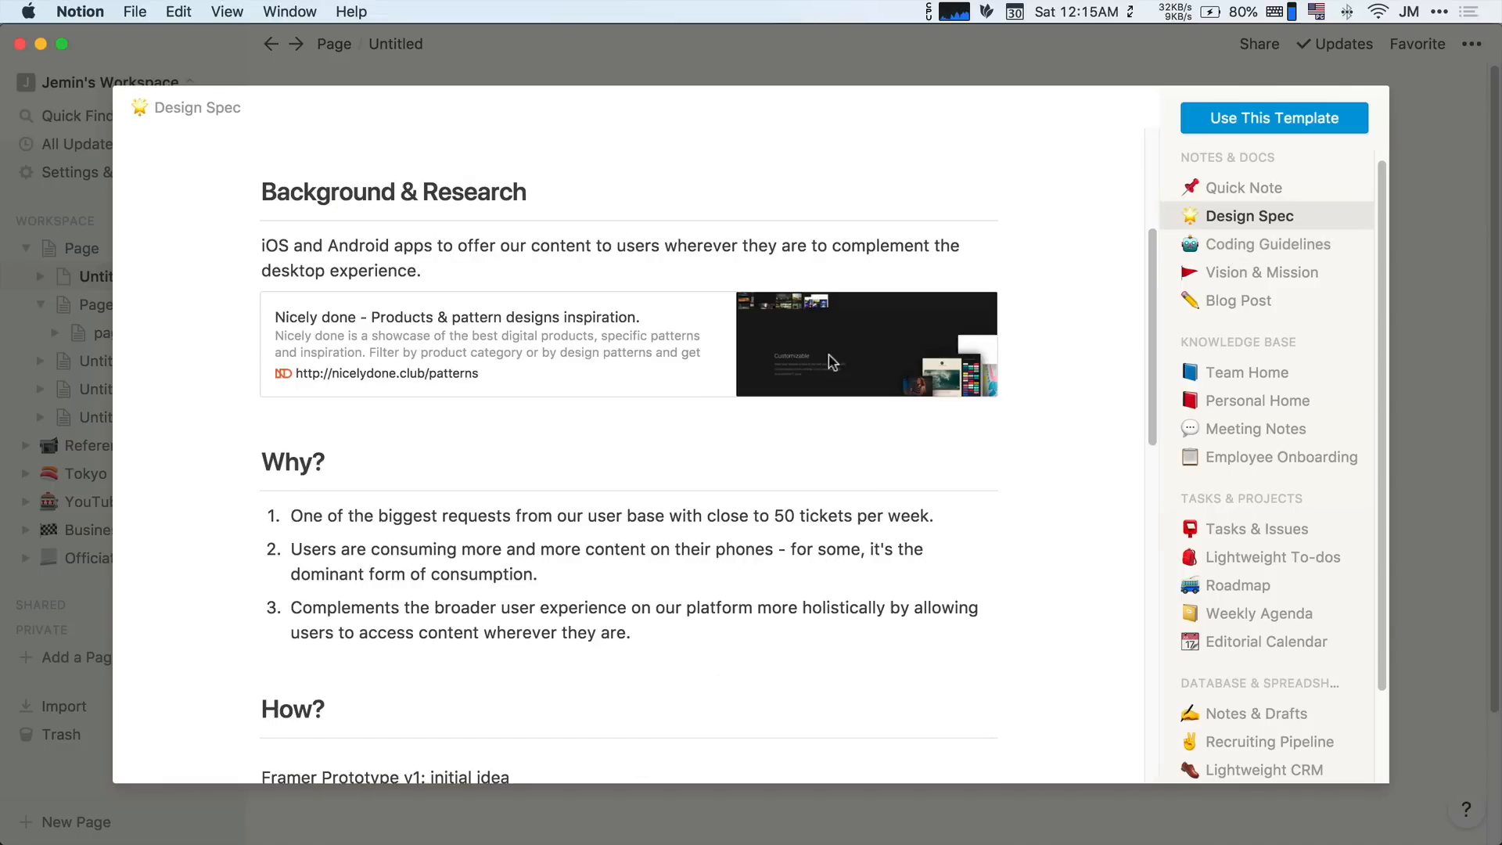
scroll(430, 352, "down", 15)
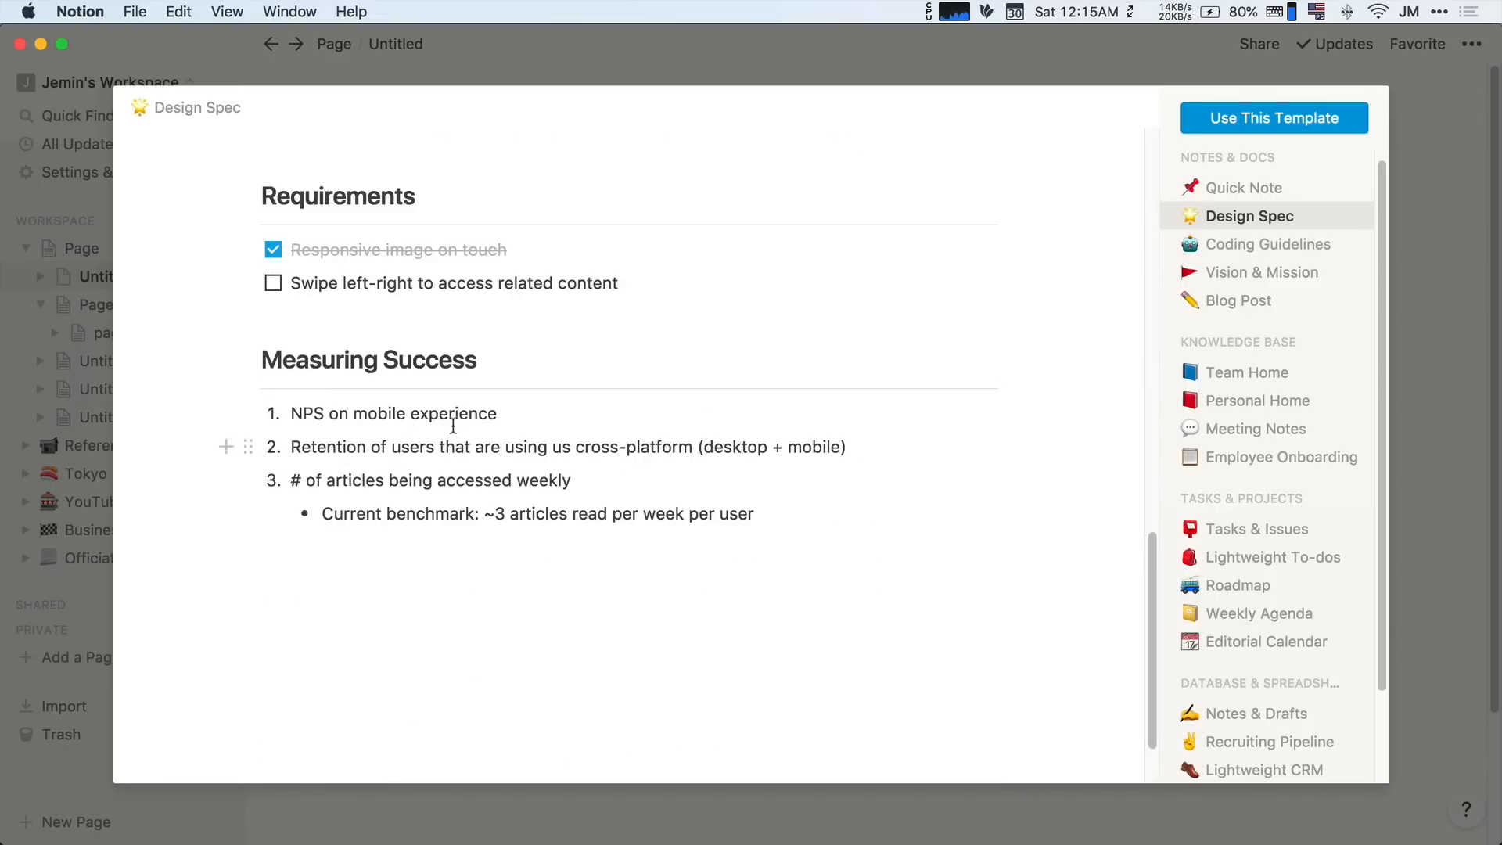
scroll(453, 425, "up", 6)
left_click_drag(247, 567, 249, 307)
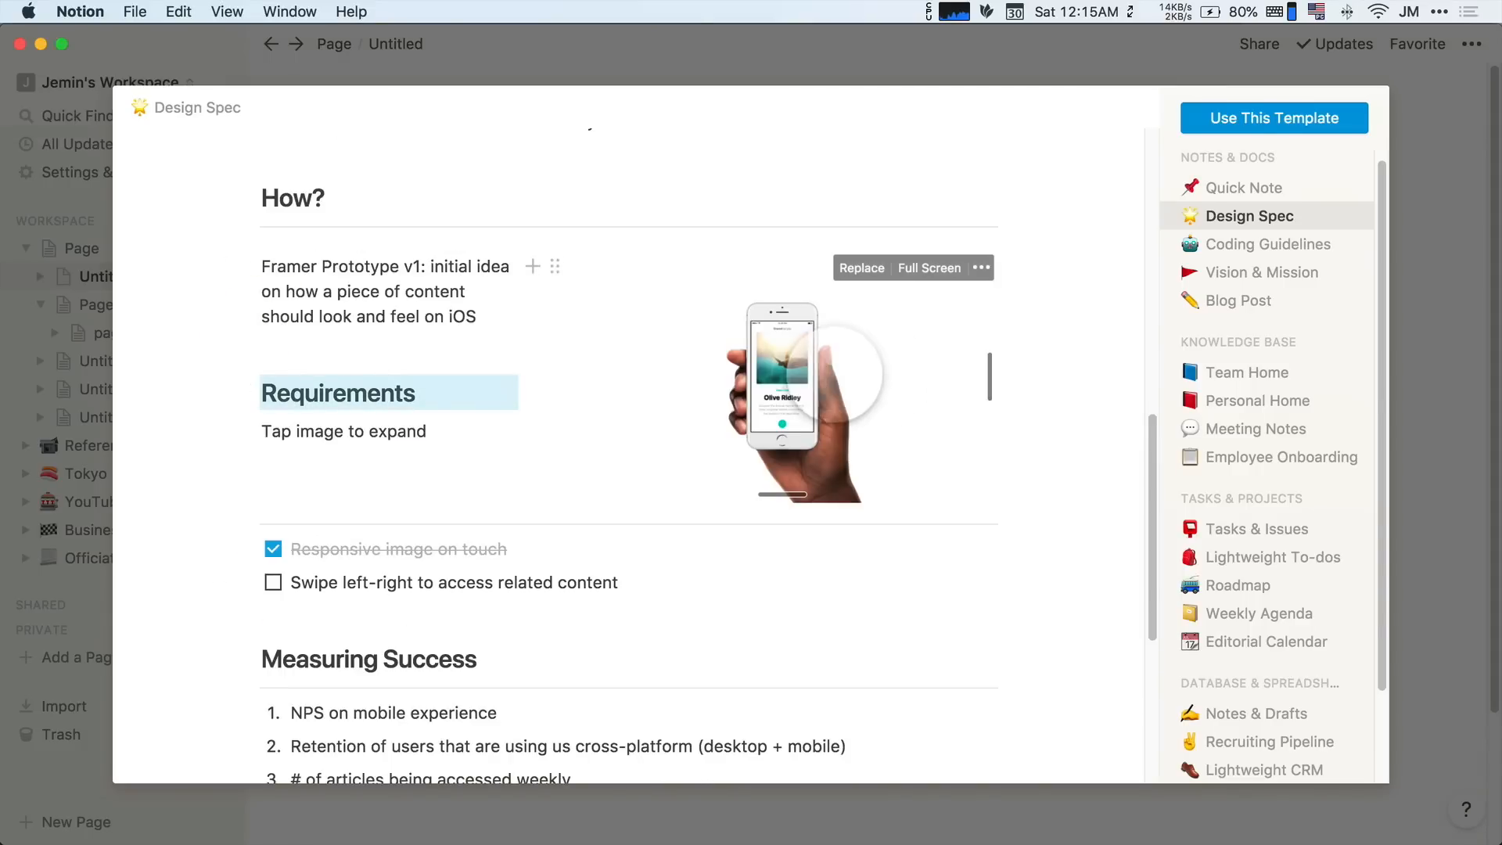
Preview the Blog Post template and look through the template list.
left_click(1237, 300)
scroll(618, 465, "down", 15)
scroll(626, 458, "down", 10)
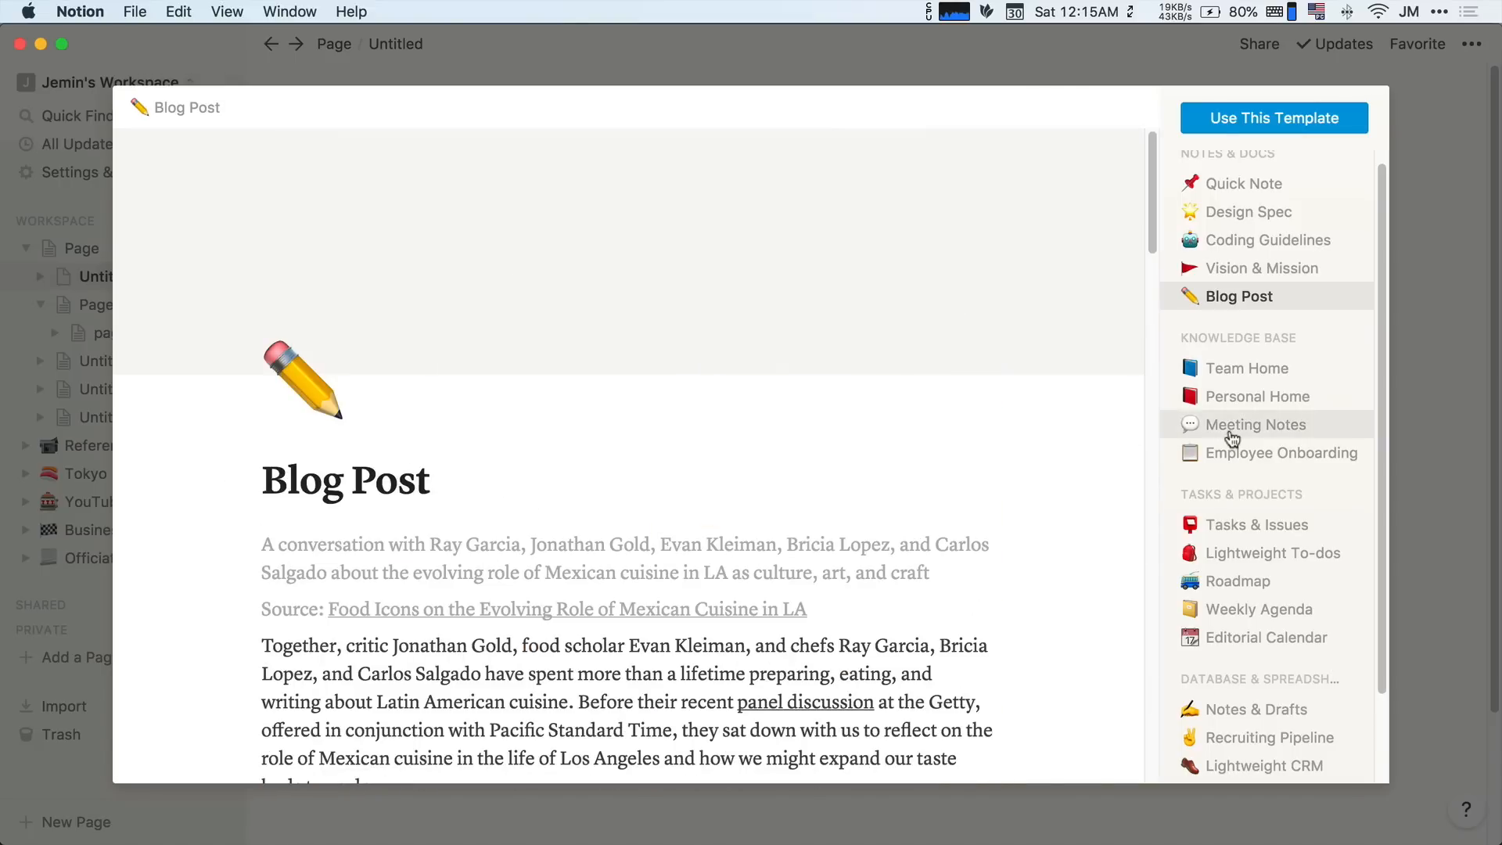
scroll(1241, 427, "down", 2)
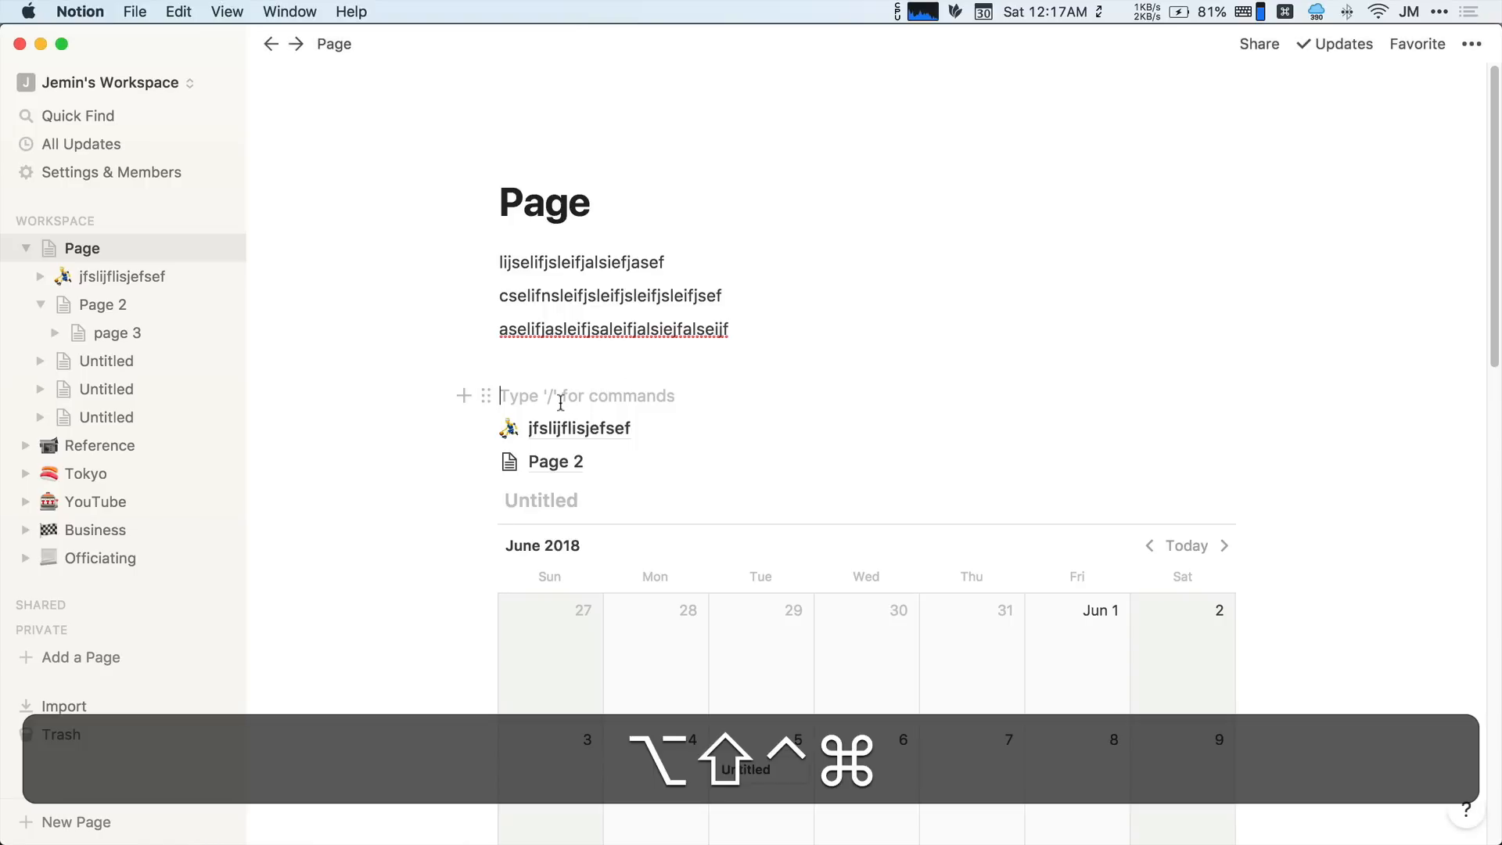
Enter the Korean sentence "이게 생각보다 한글을 잘 지원하지 않ㅅㄴ습니다" in the empty line above the sub-page links.
type("이게 생ㄱ")
type("각보다 한글을 잘 지원ㅎ")
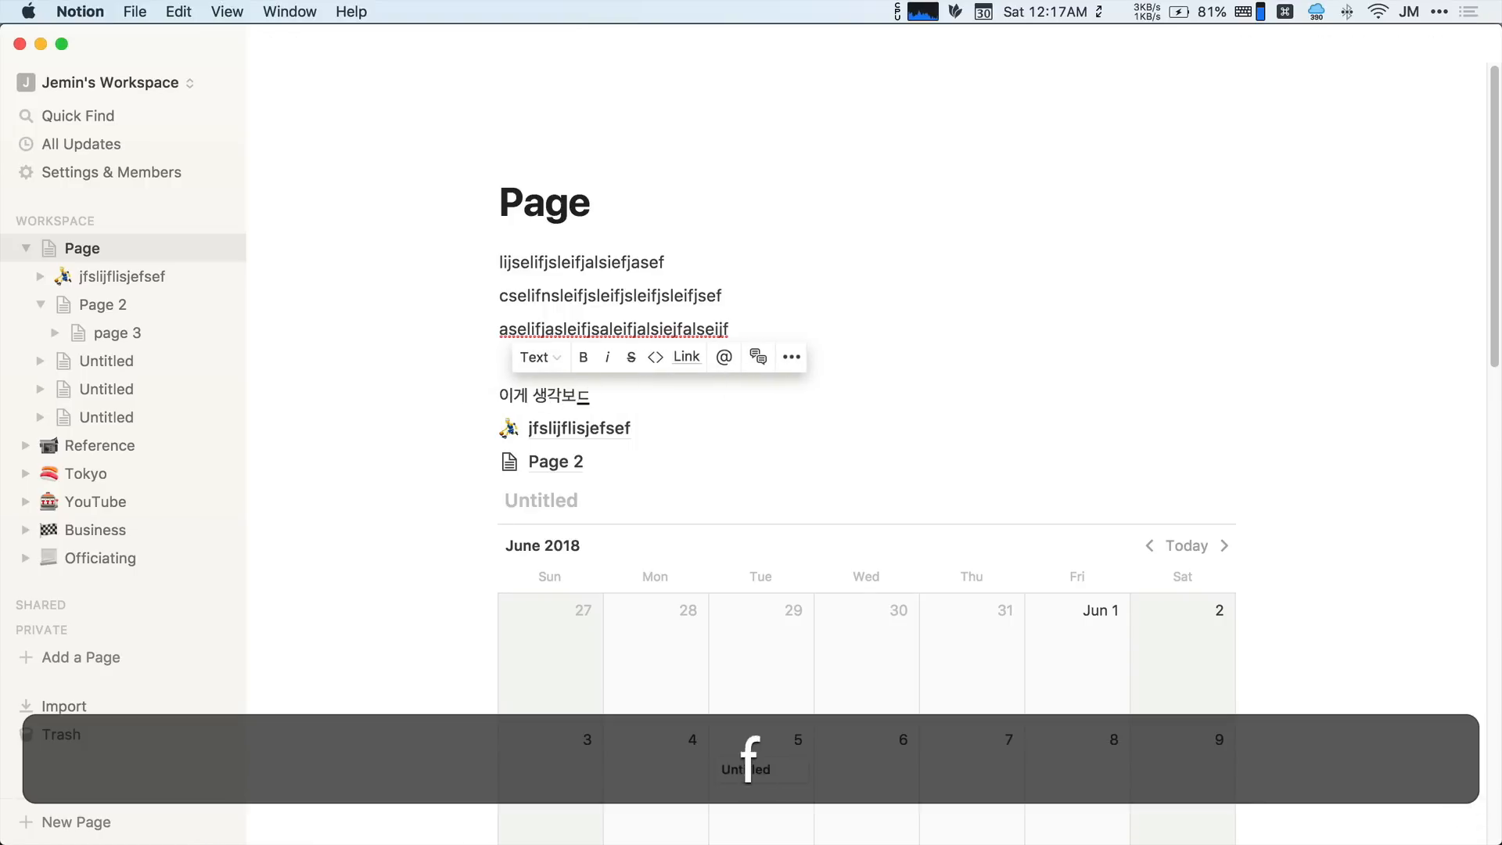
type("하지 않ㅅㄴ습니다")
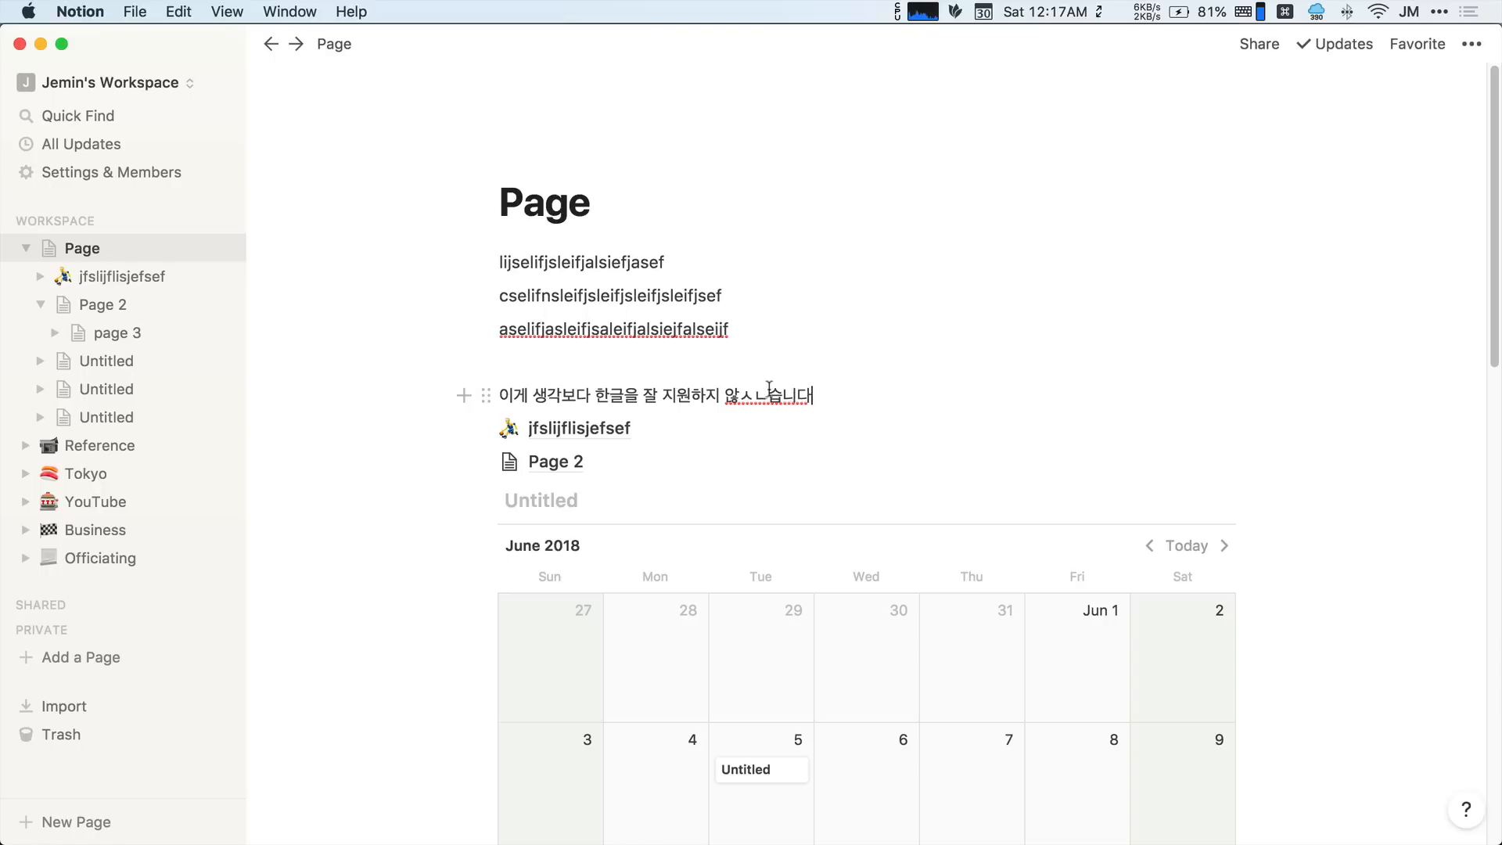
left_click_drag(742, 389, 762, 393)
Add the line "sliejfsleijfsliejflsijefsefasefsefsefse" below the third placeholder line and select its last few characters.
left_click(813, 396)
key("Return")
key("cmd+Return")
type("sliejfsleijfsliejflsijefsefasefsefsefse")
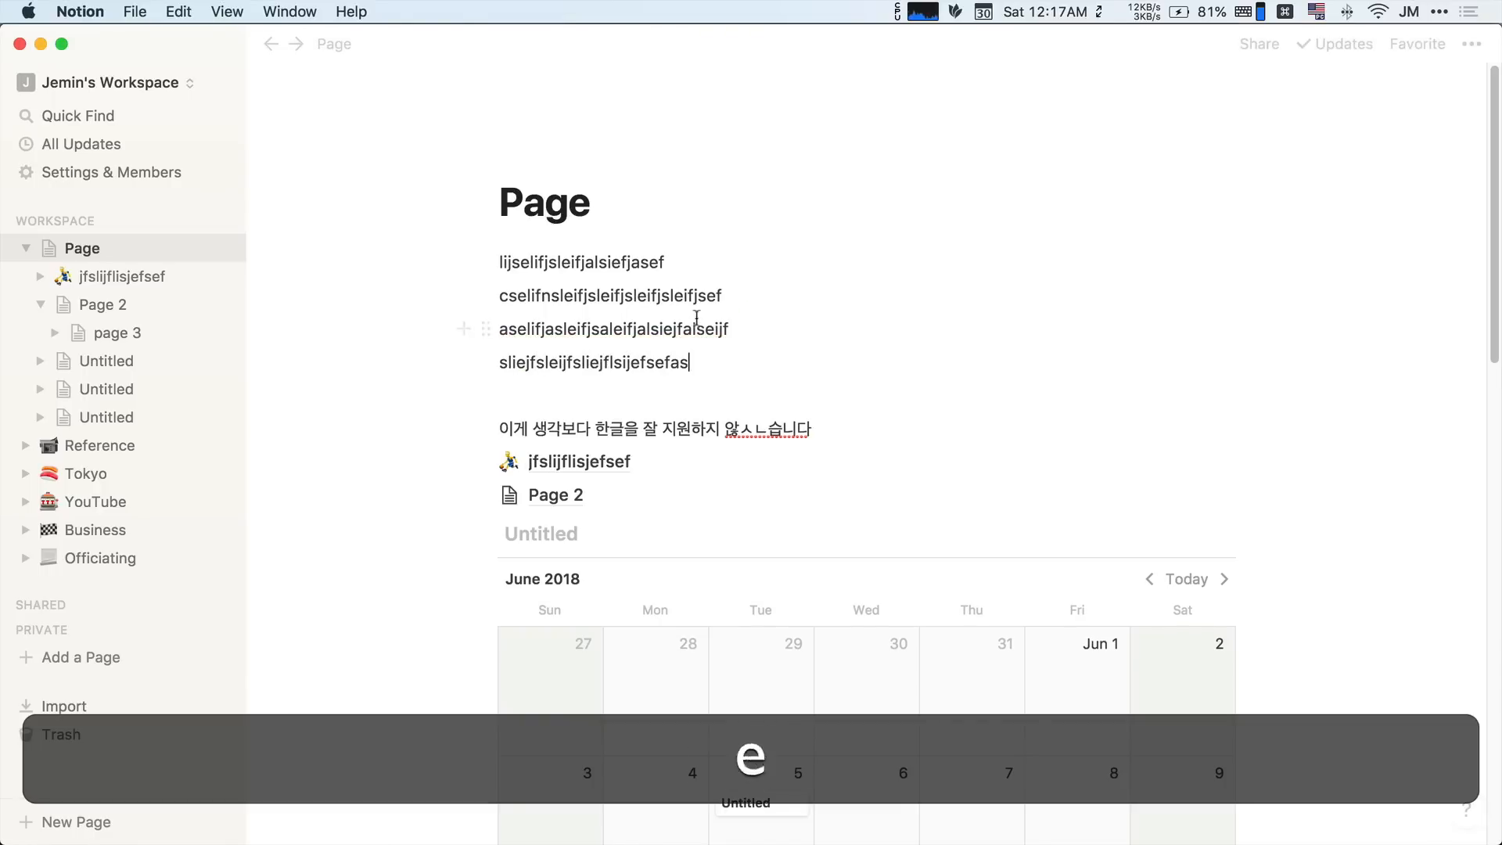
key("shift+Left")
key("shift+Left")
key("shift+Left")
key("shift+Left")
key("shift+Left")
key("shift+Left")
key("shift+Left")
key("shift+Left")
key("shift+Left")
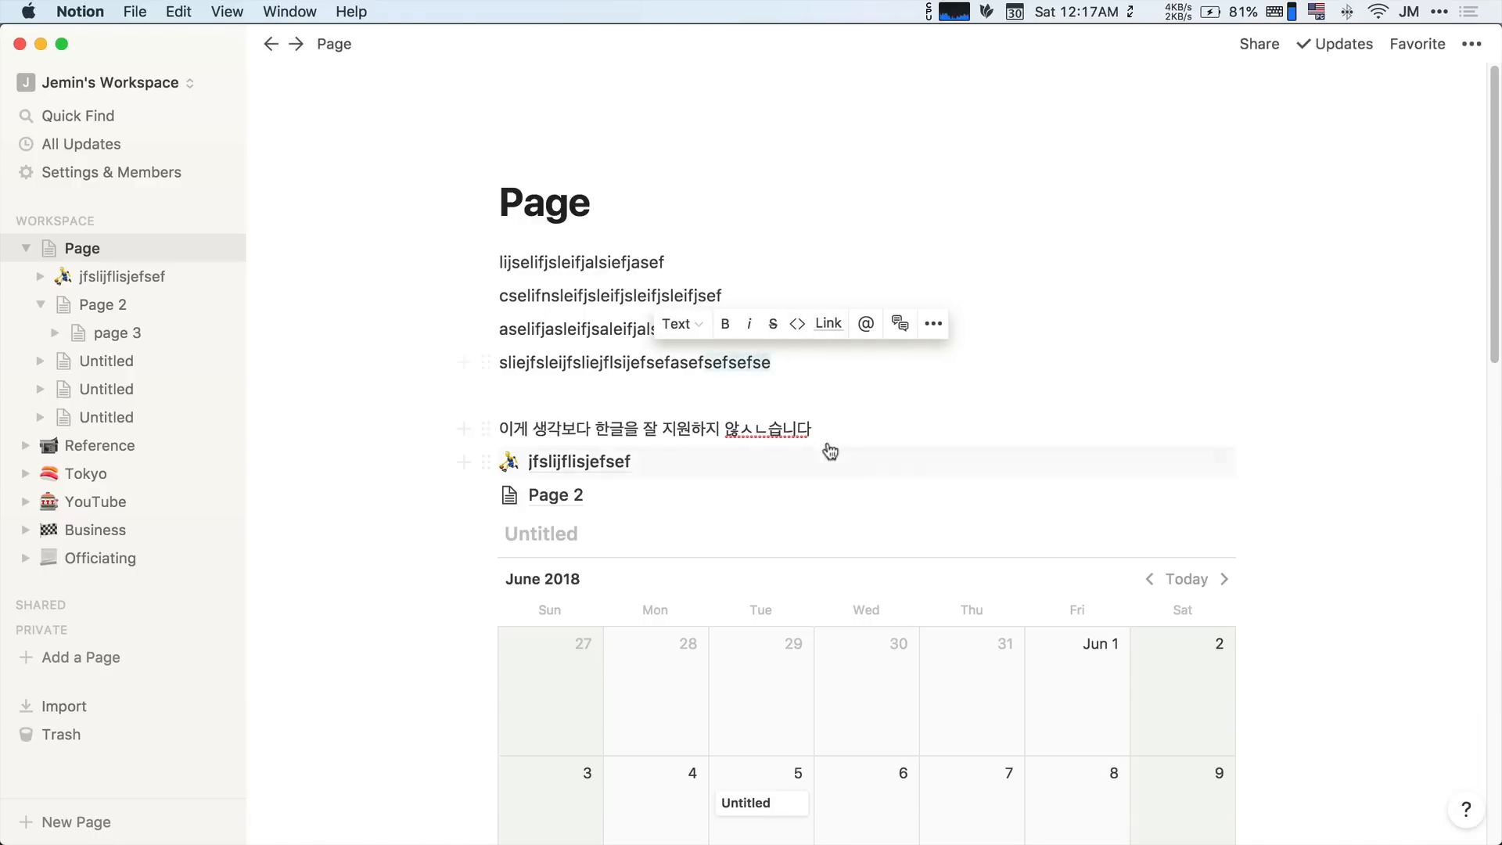
Add a line reading 구름 directly below the Korean sentence.
left_click(827, 422)
key("super+Return")
type("구름")
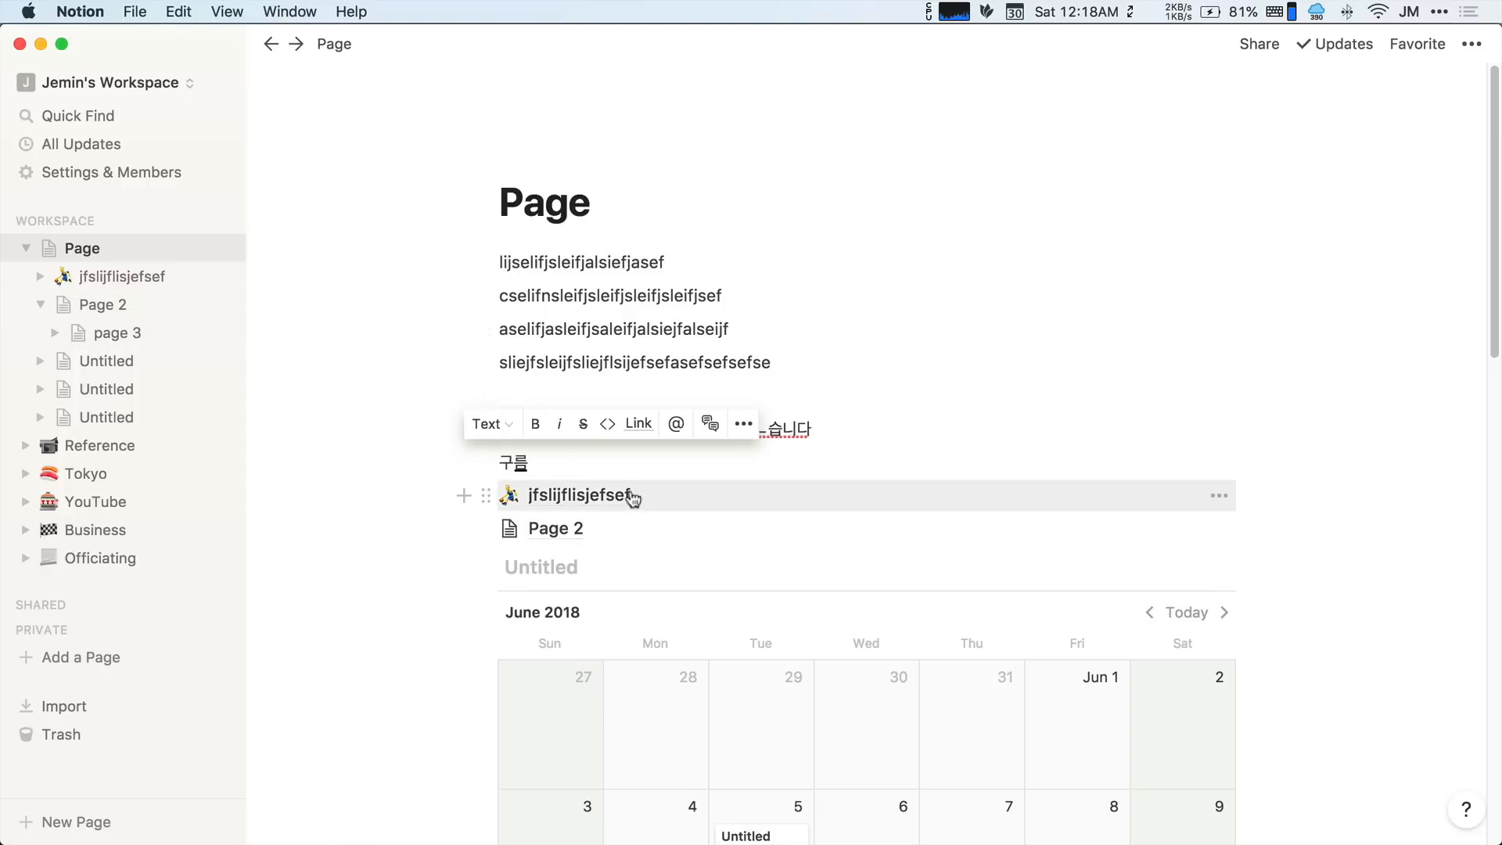
View Page 2, page 3 and the basketball-icon sub-page in turn, and return to the parent page.
left_click(144, 304)
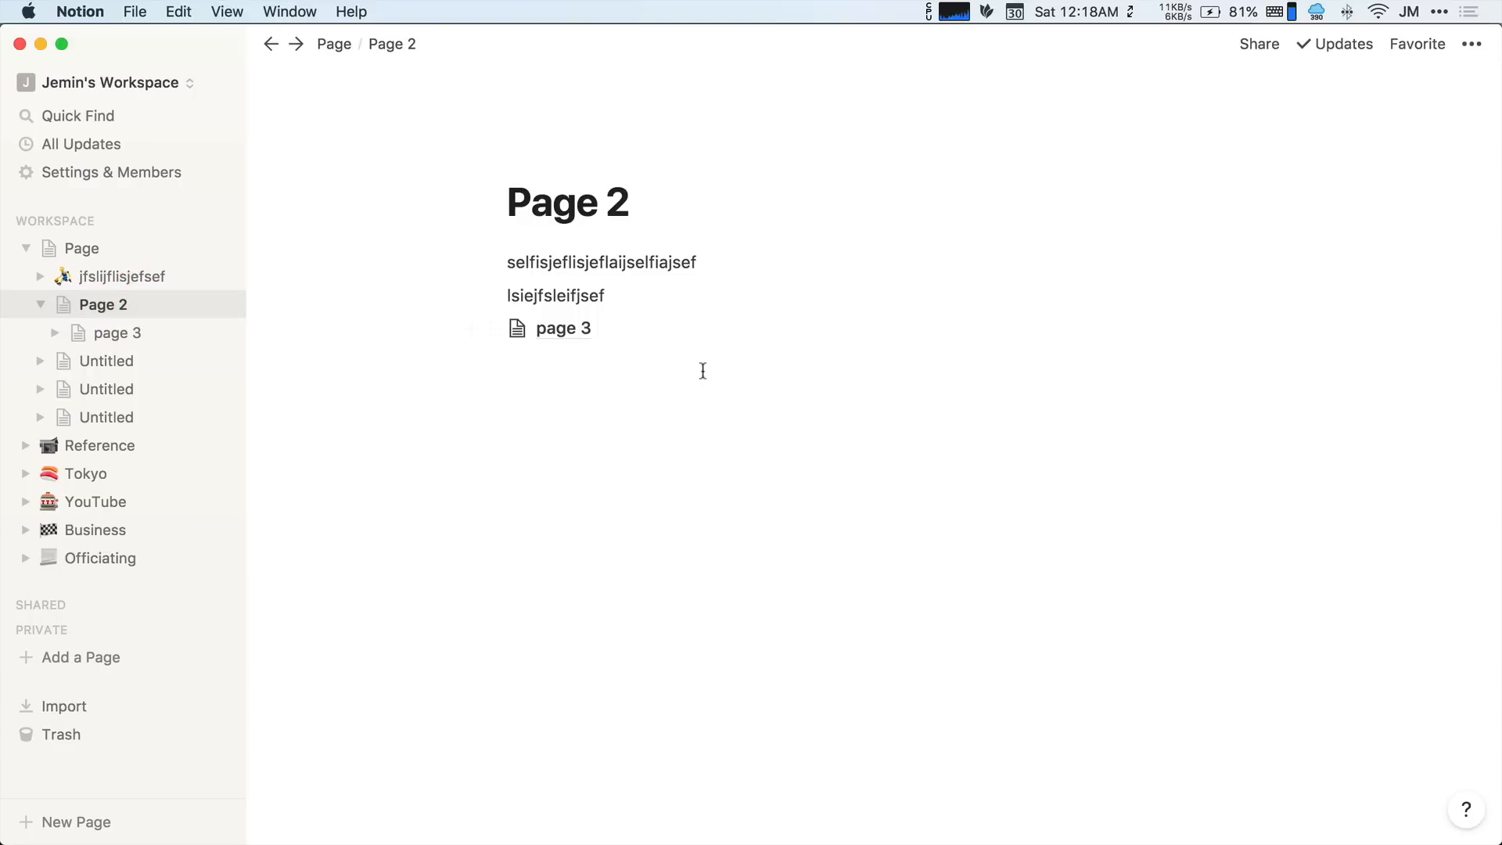
left_click(118, 333)
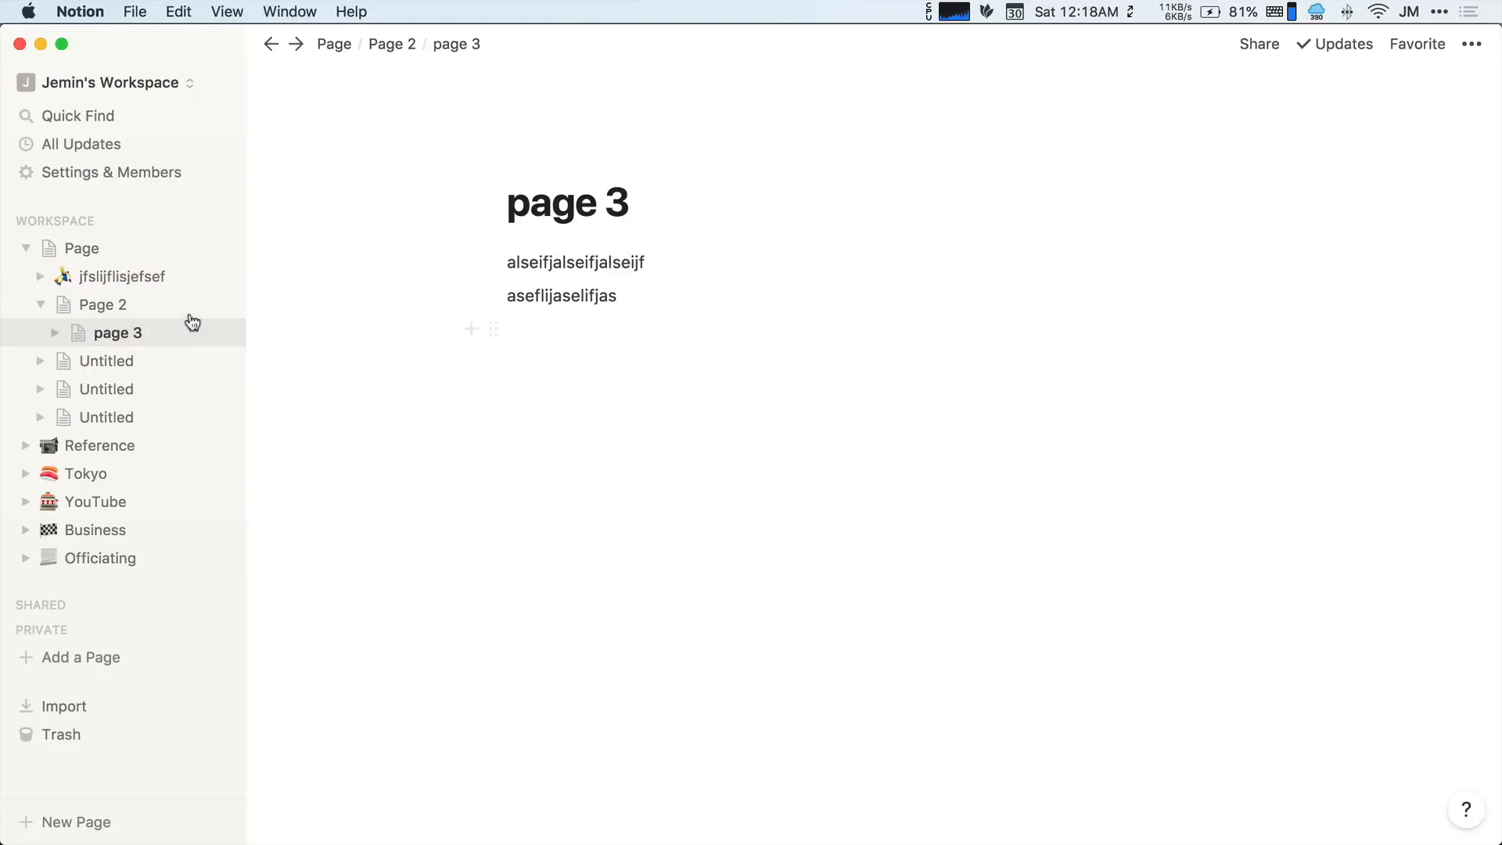
left_click(124, 308)
left_click(119, 278)
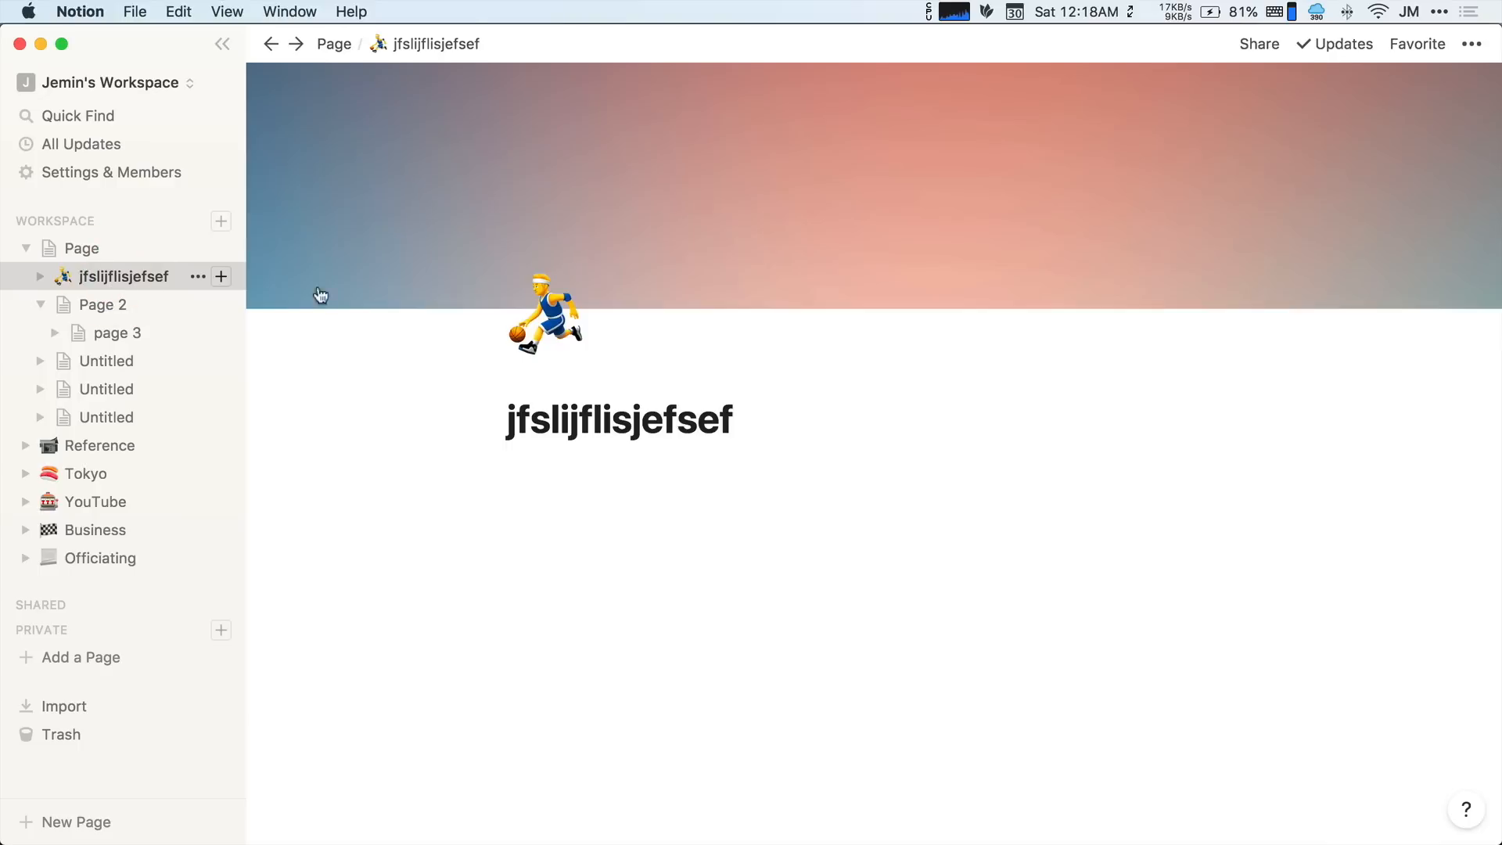
left_click(95, 246)
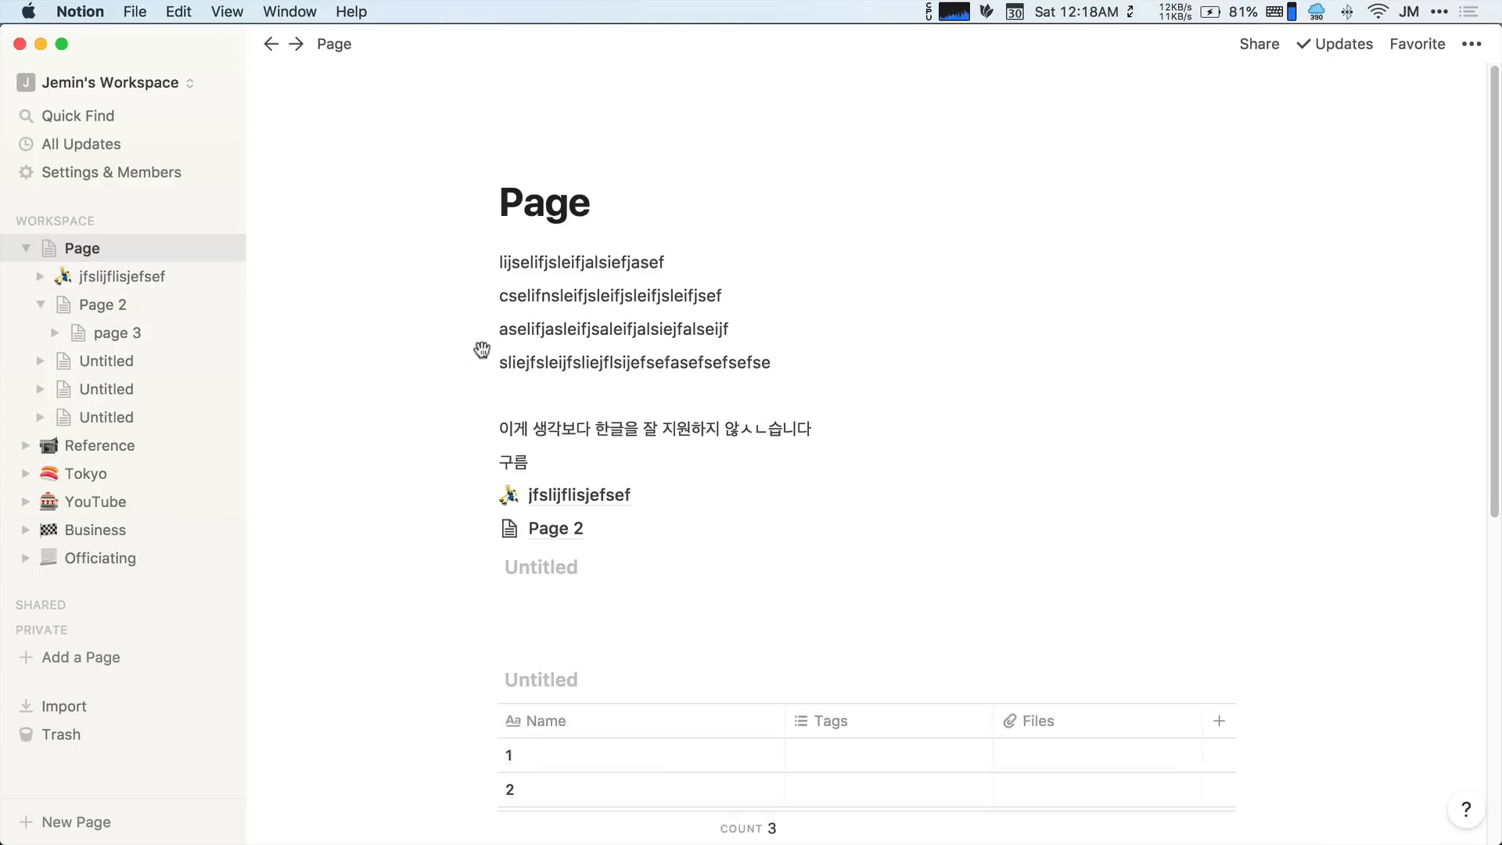
Insert another sub-page from the blank line above the Korean sentence and preview the Design Spec template without applying it.
left_click(466, 392)
left_click(596, 532)
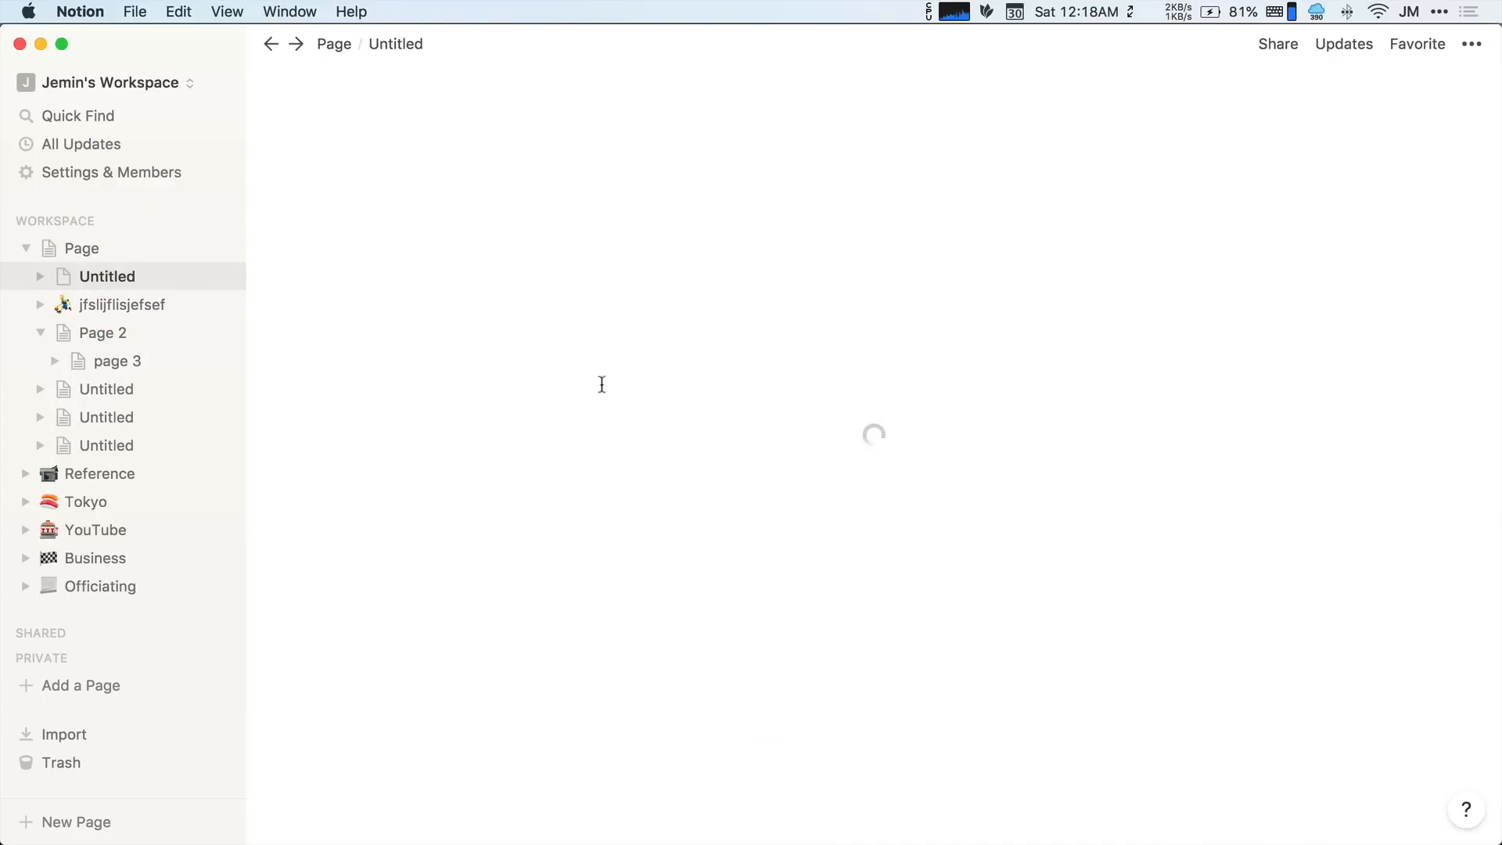
left_click(562, 418)
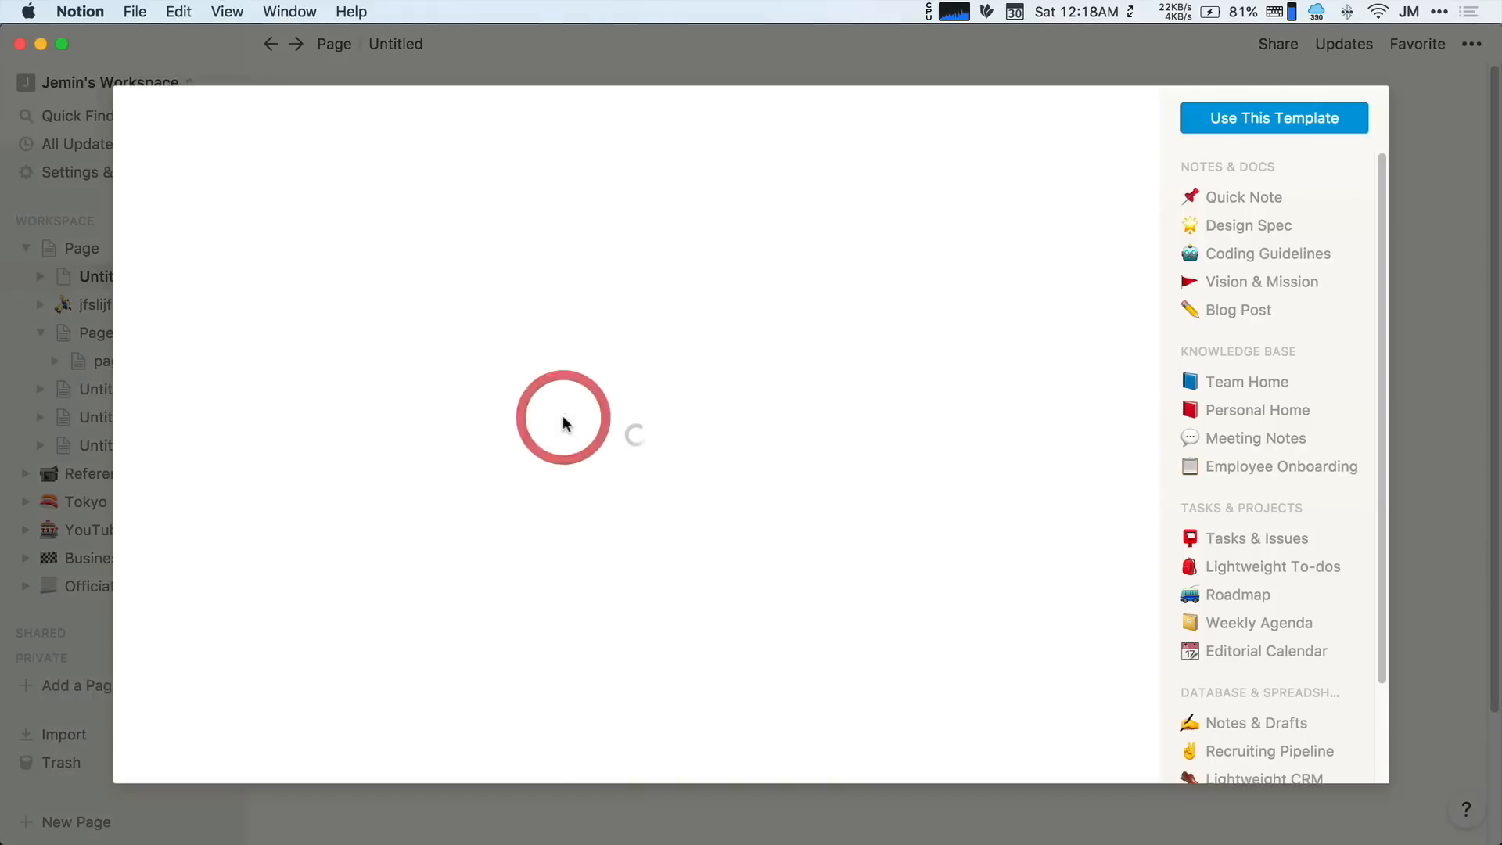
left_click(1242, 227)
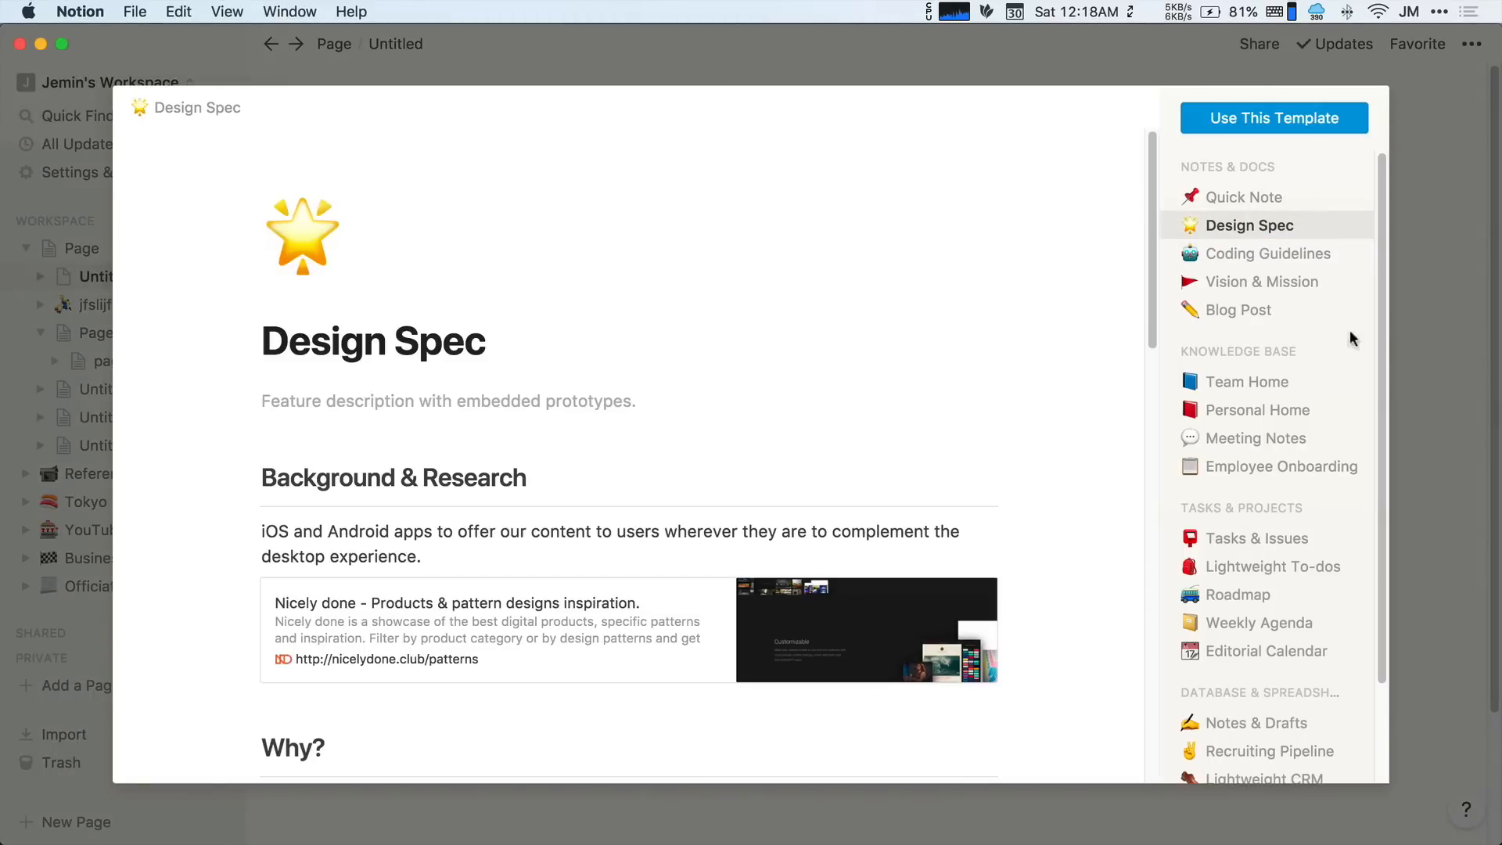
left_click(1451, 324)
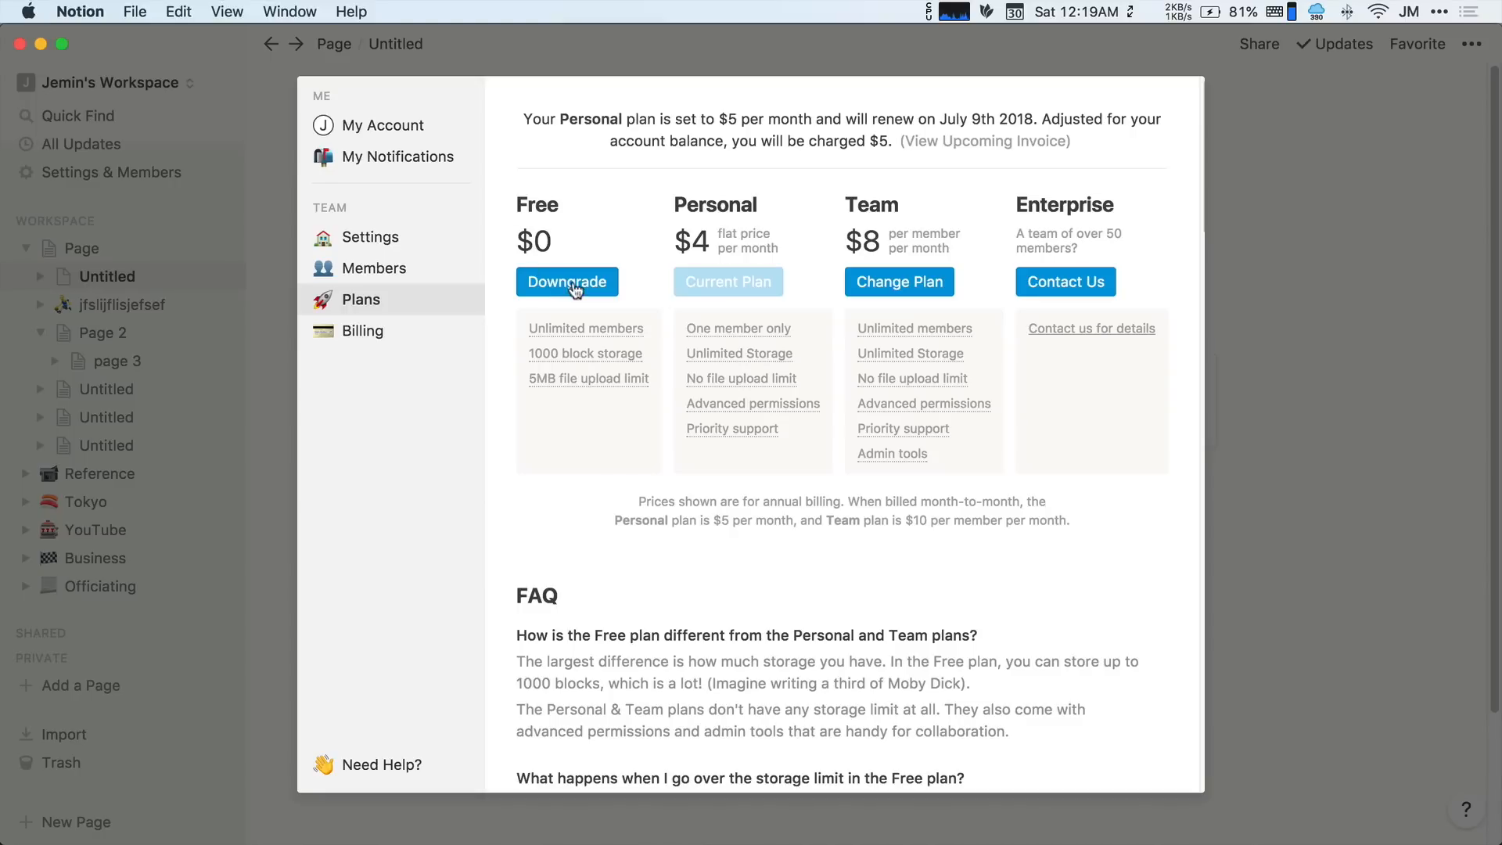
Compare the features of the Free, Personal, Team and Enterprise plans in the workspace settings.
scroll(548, 329, "down", 1)
mouse_move(540, 329)
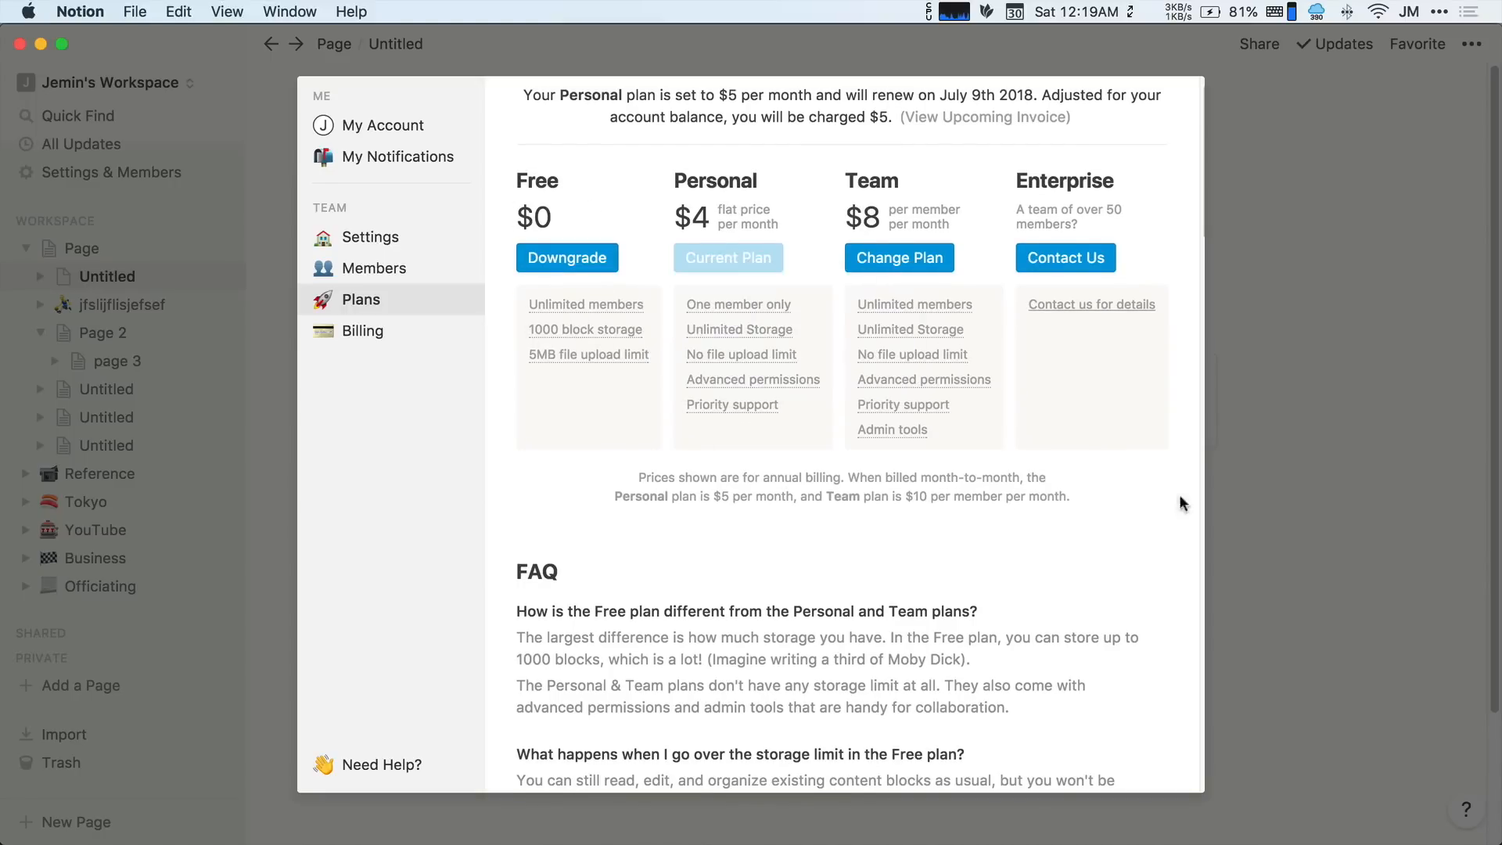
Leave the plan overview, return to the parent page and delete its first text line.
left_click(1319, 483)
left_click(86, 248)
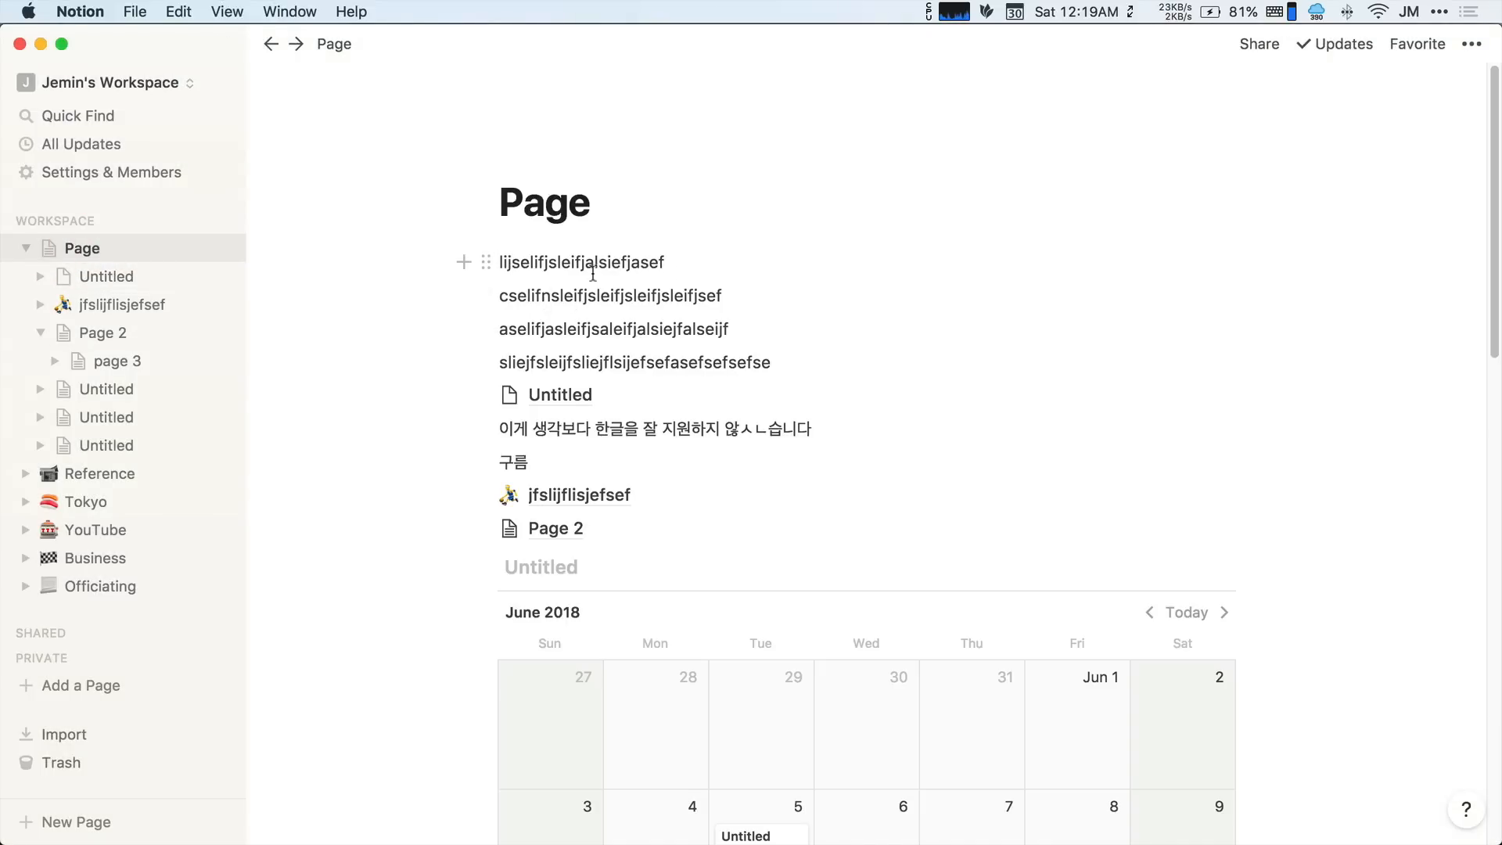
left_click(757, 261)
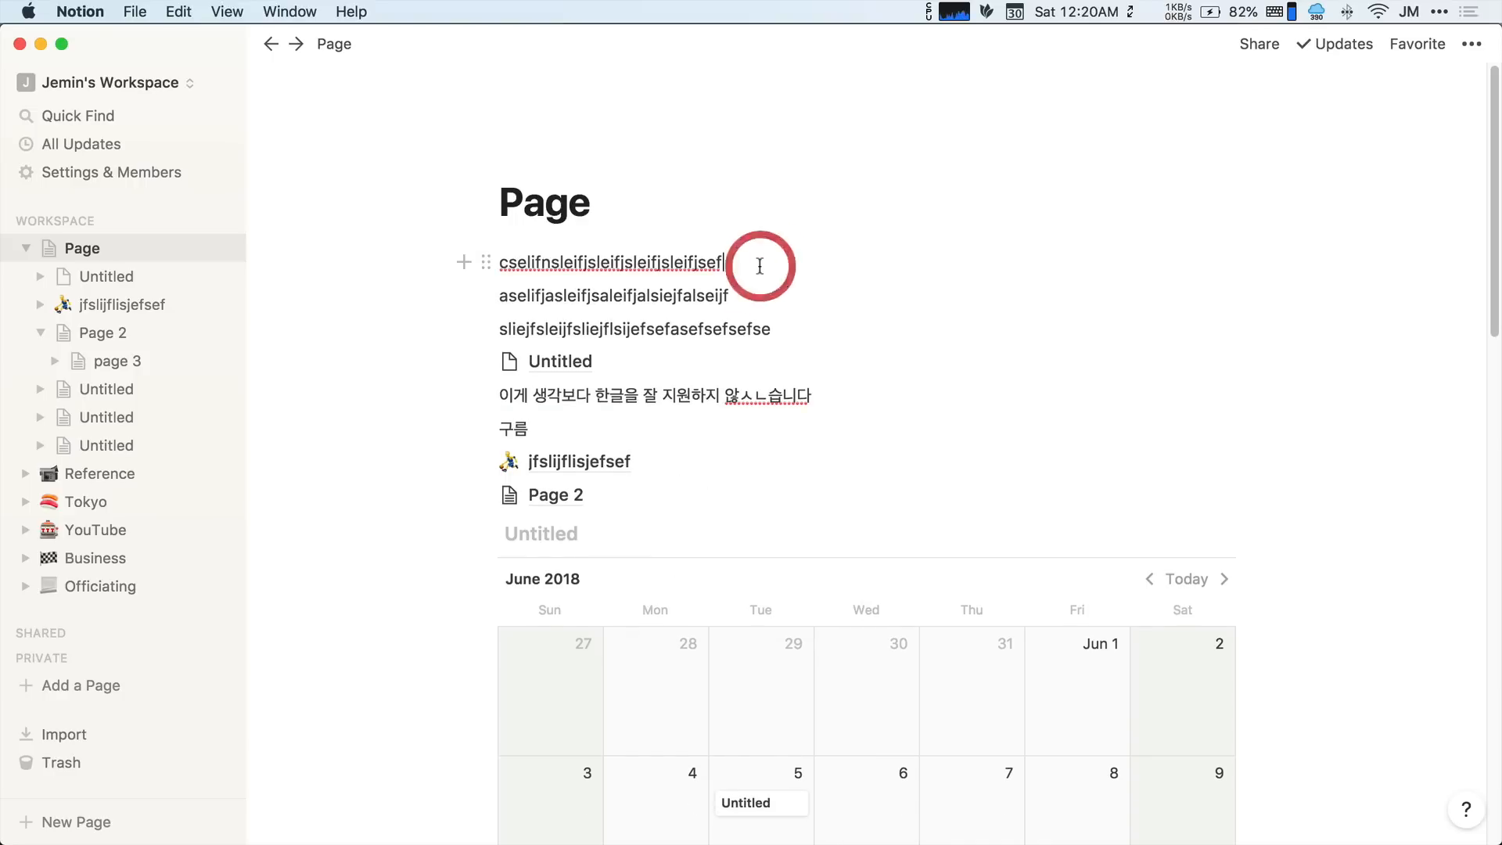
Add the lines 젼마ㅇㄴ져마연ㅈ마연ㅈ며아 and 젼마ㅇㄴ져마ㅇㄴ져ㅁ아 inside the first text block, and move the whole block below the next one.
key("shift+Return")
type("젼마ㅇㄴ져마인저마인저마이")
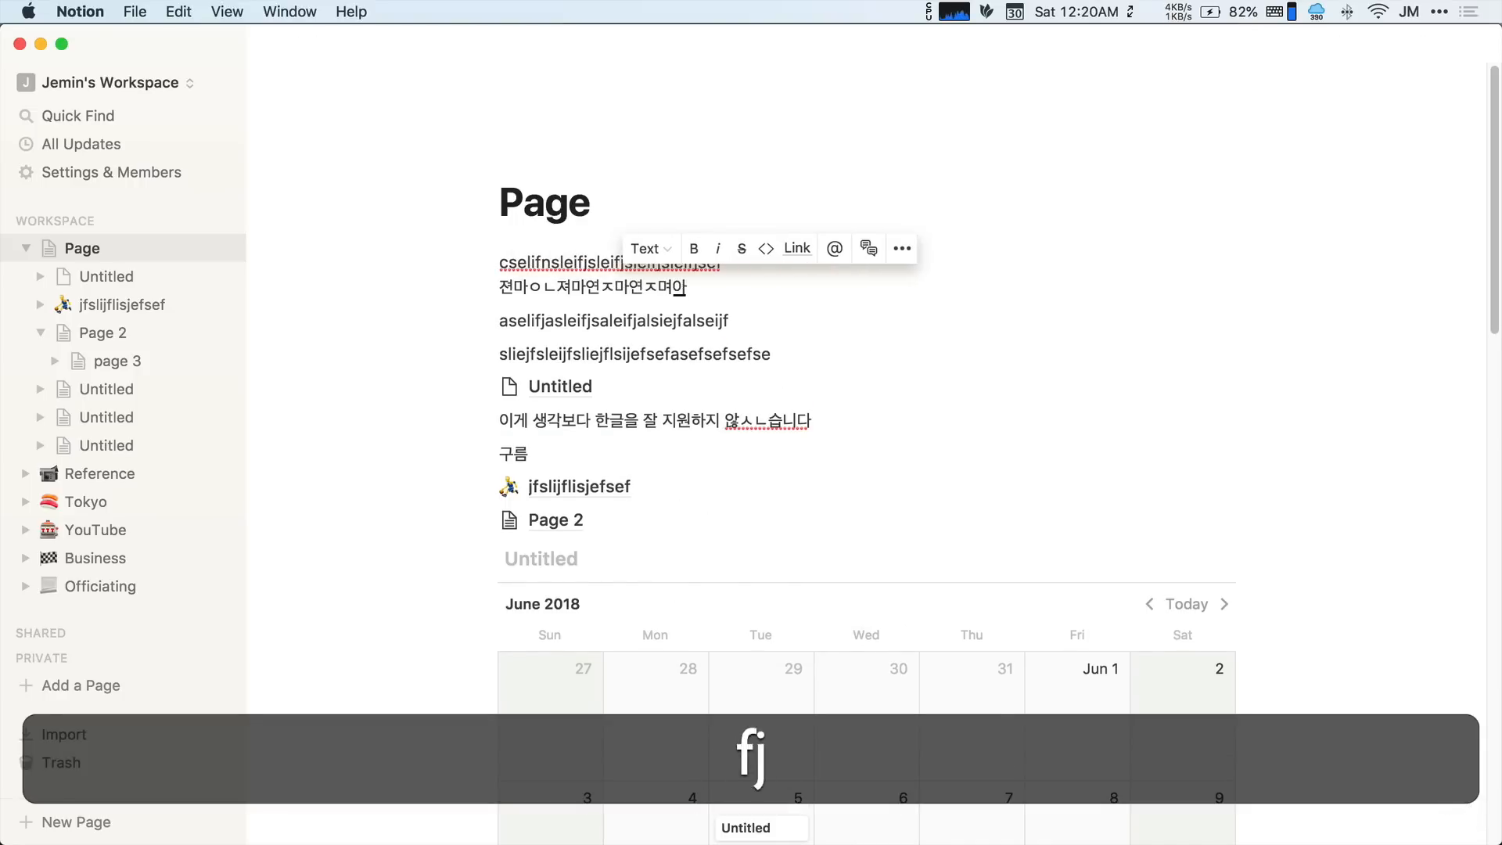
key("shift+Return")
type("젼마ㅇㄴ져마ㅇㄴ져ㅁ아")
left_click(708, 299)
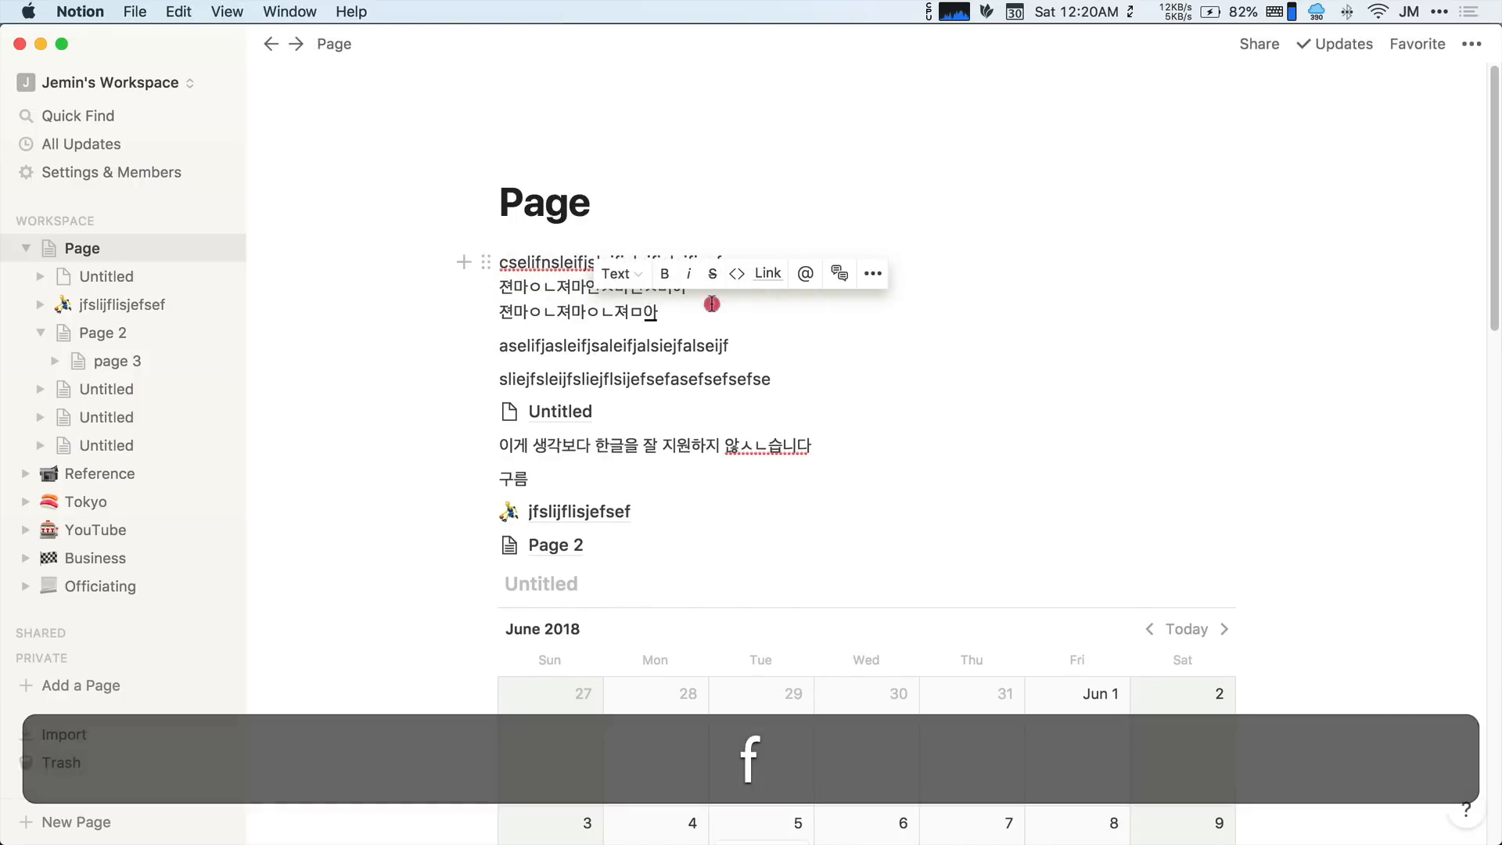
left_click_drag(477, 262, 488, 362)
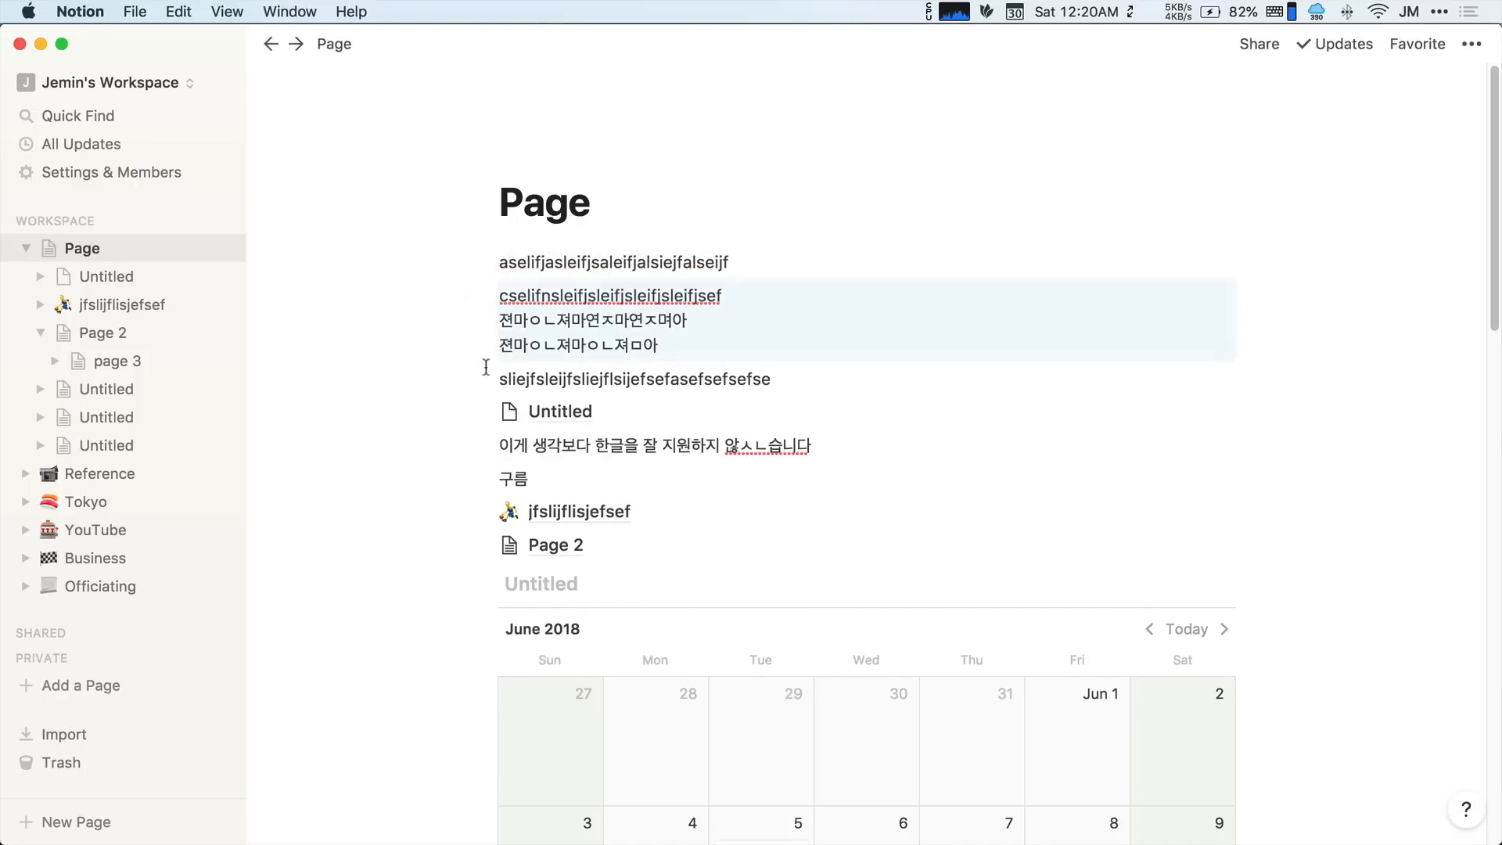
Read the plans FAQ on storage limits and what counts as a block, recheck the Free plan's limits, and return to the page.
mouse_move(555, 355)
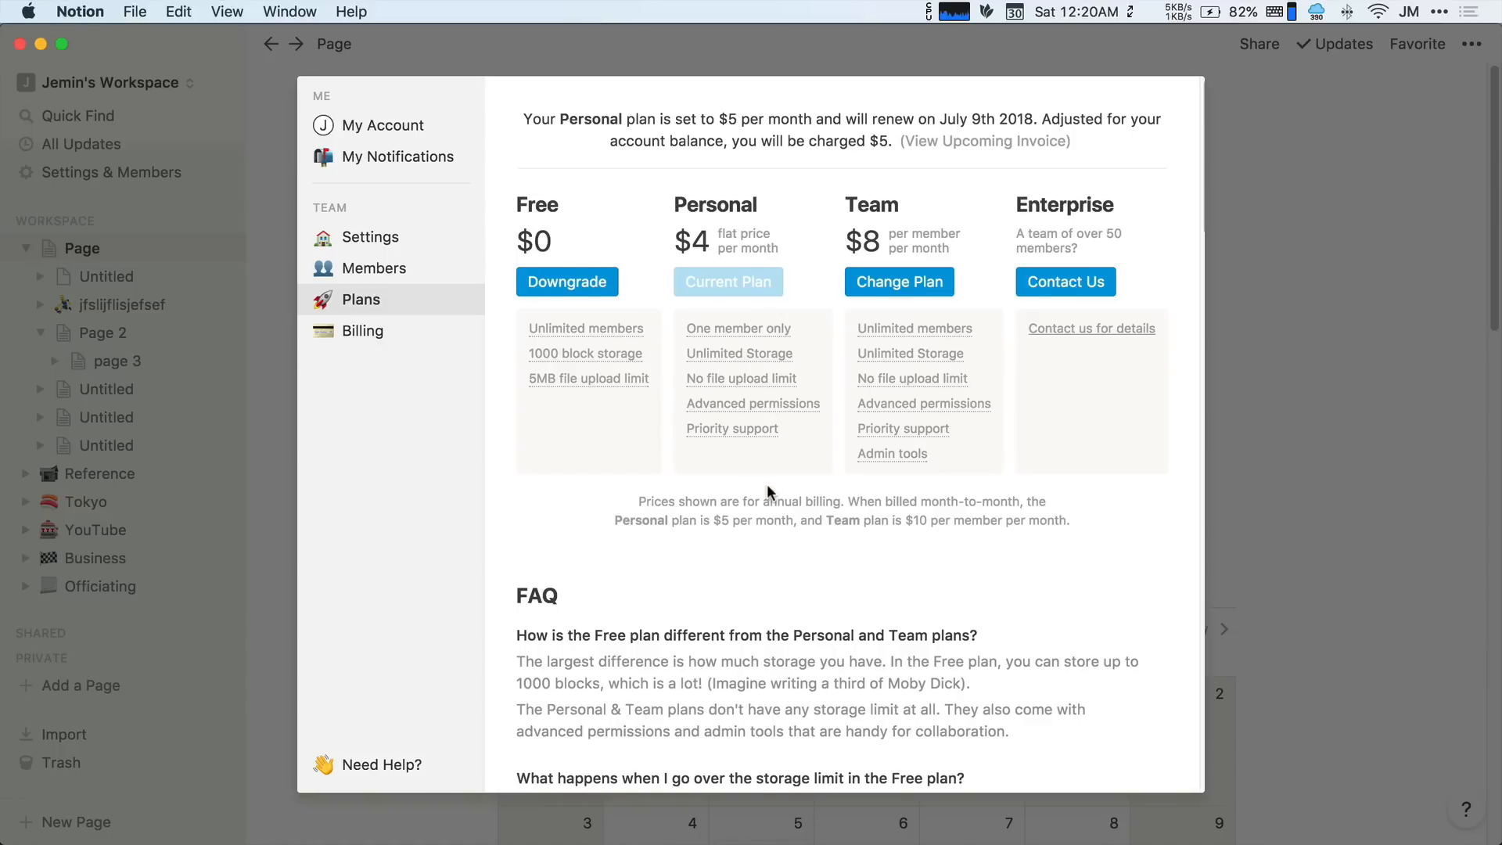
scroll(766, 491, "down", 5)
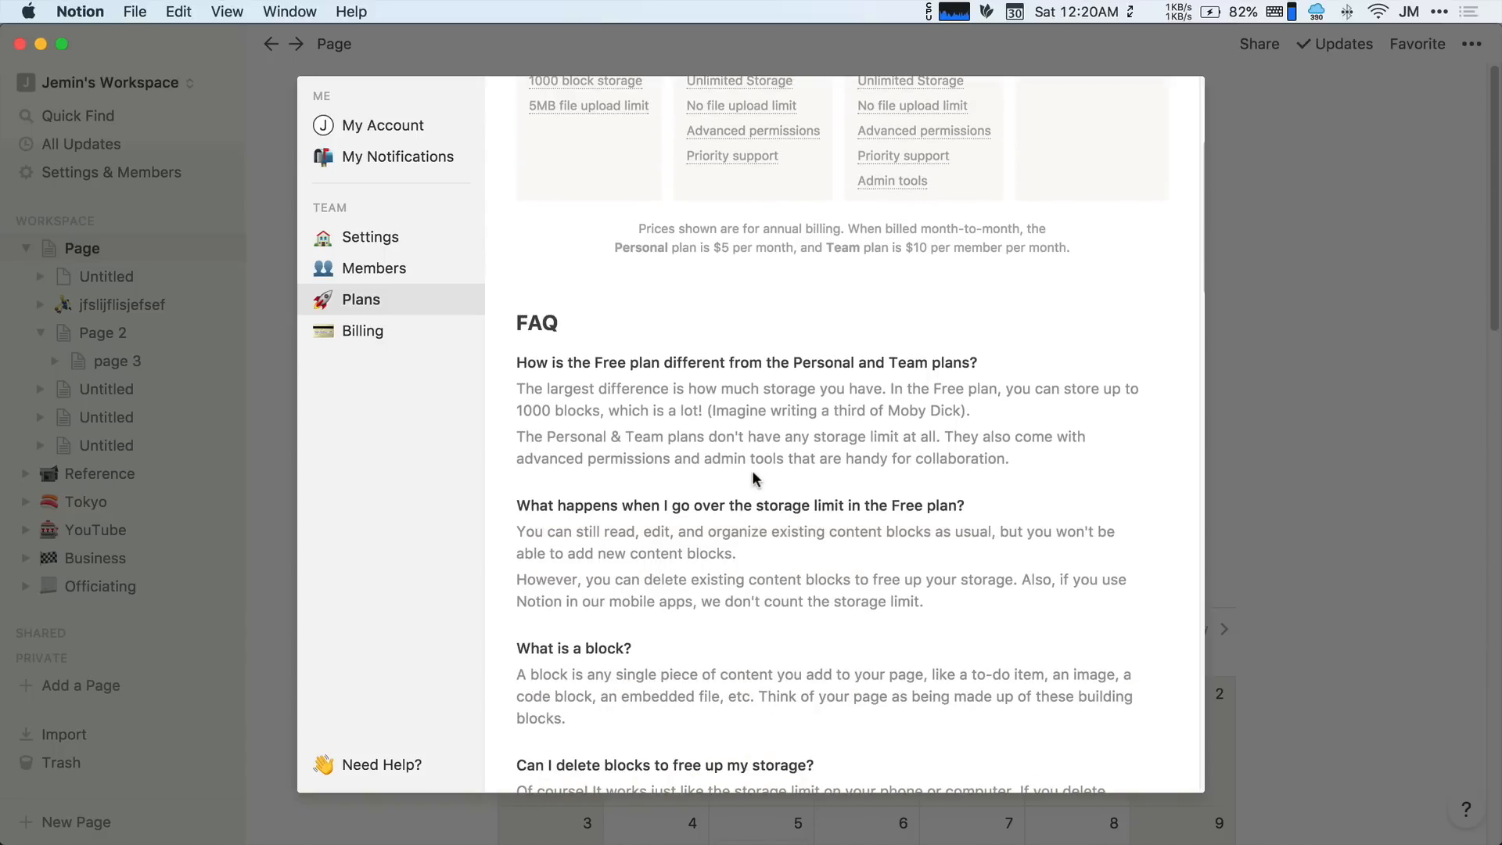
scroll(752, 471, "down", 2)
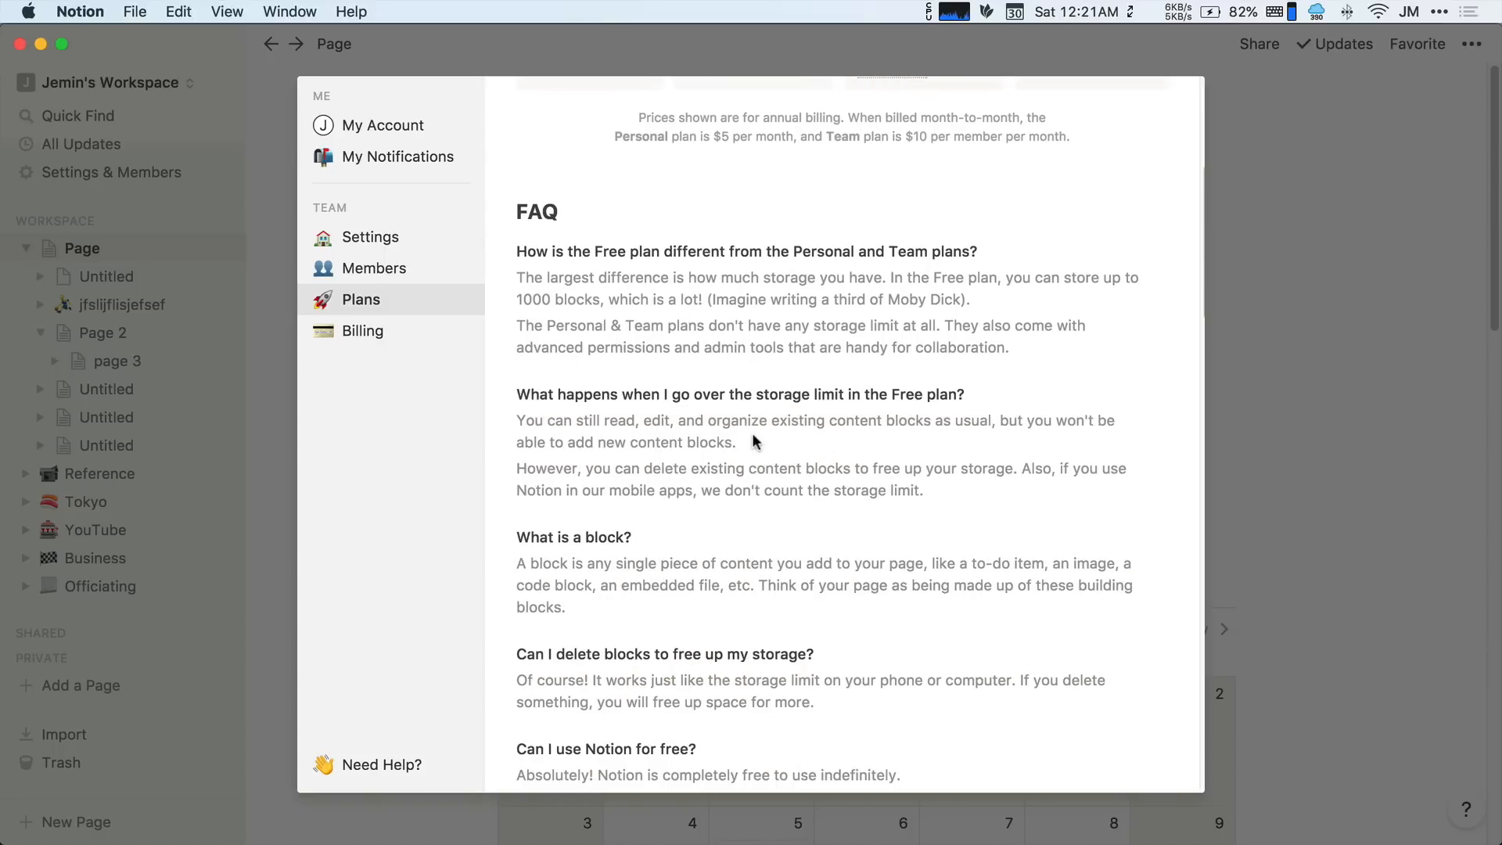
scroll(735, 469, "up", 3)
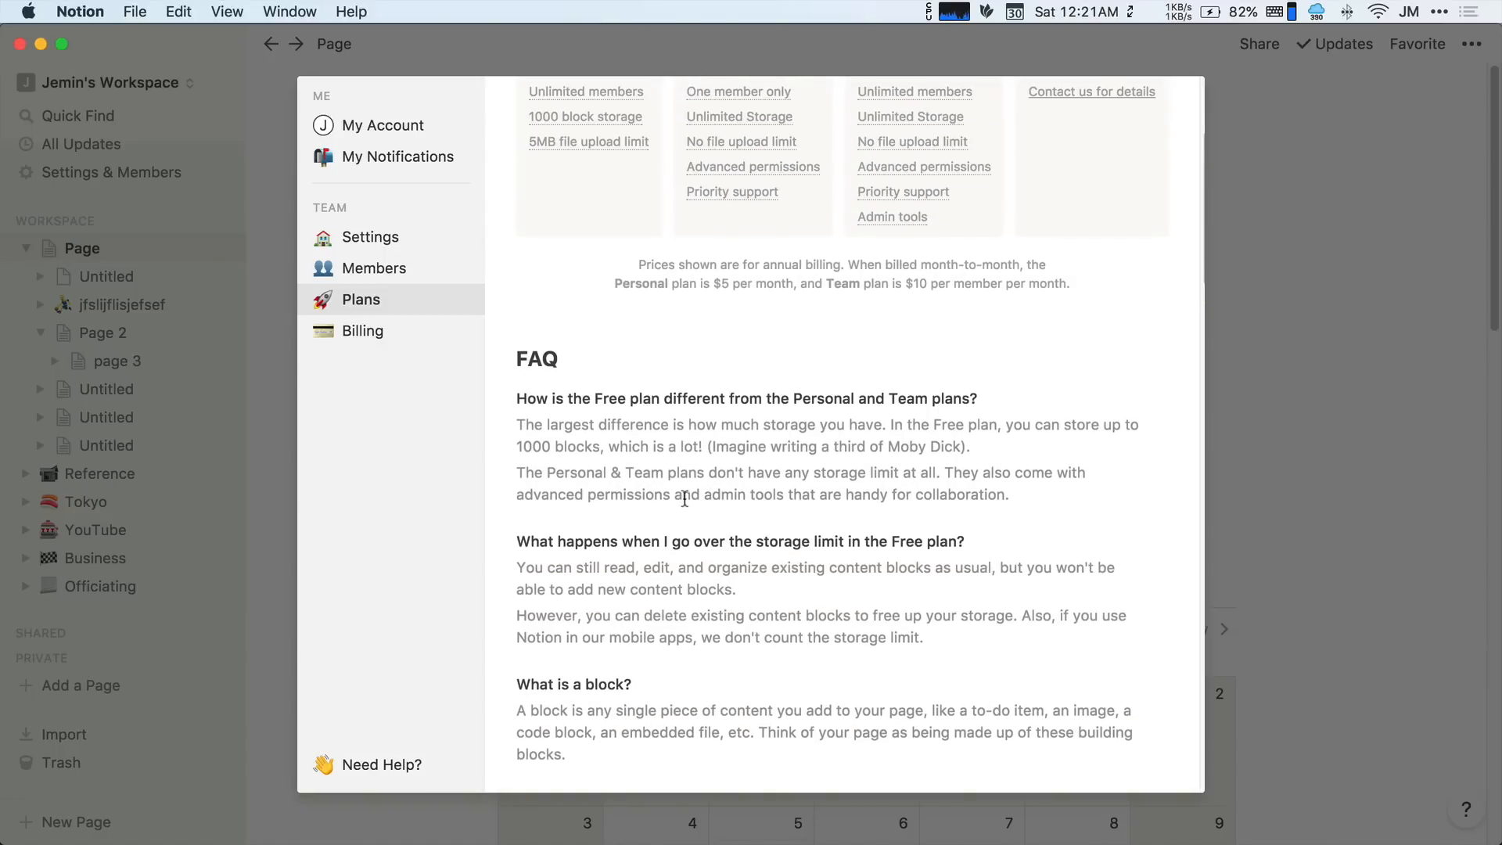
scroll(684, 498, "up", 4)
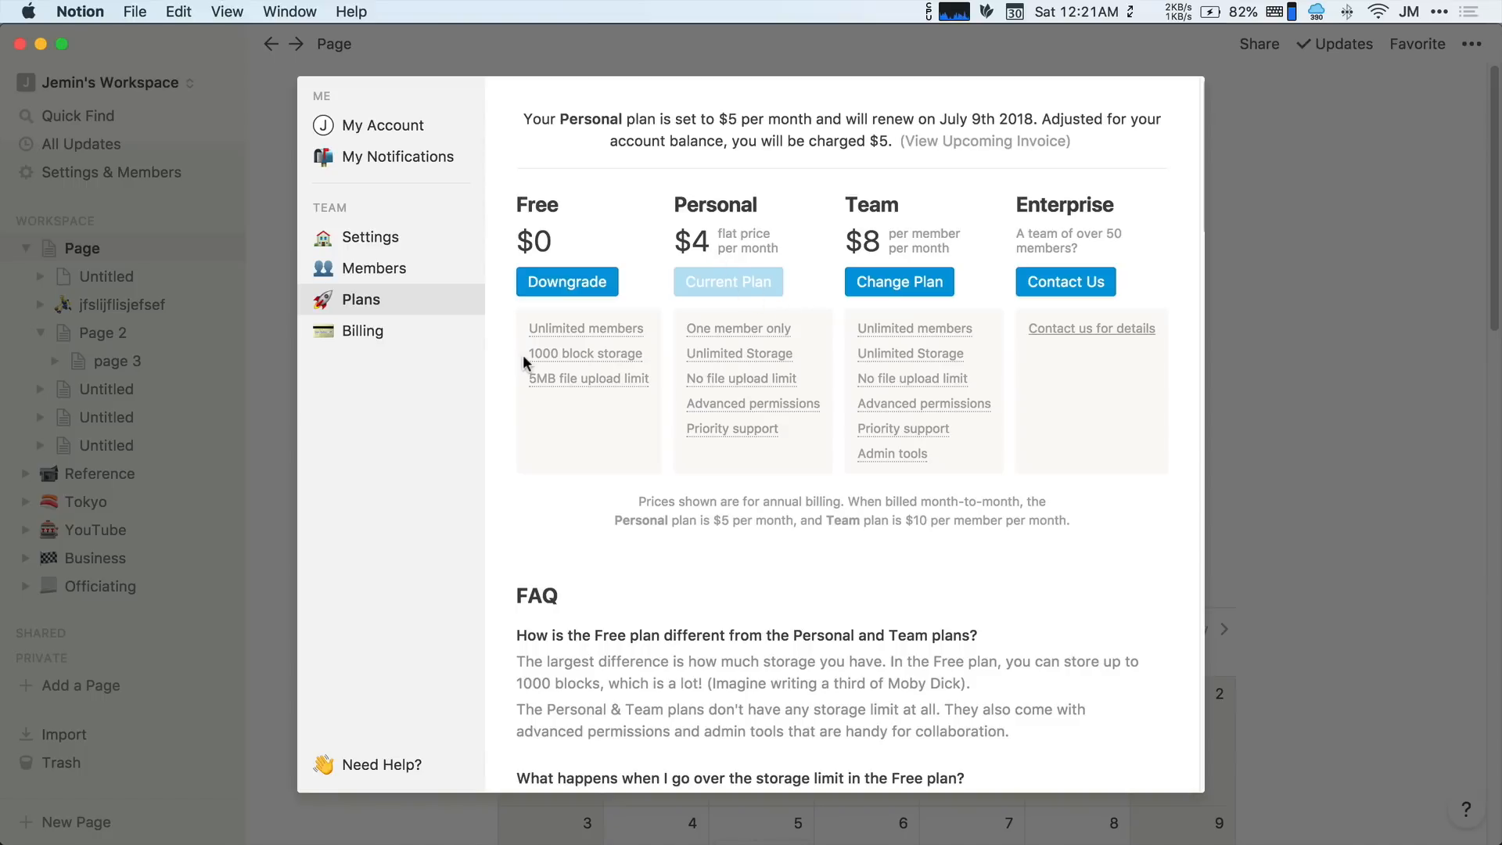
left_click(1361, 371)
left_click_drag(1361, 371, 812, 368)
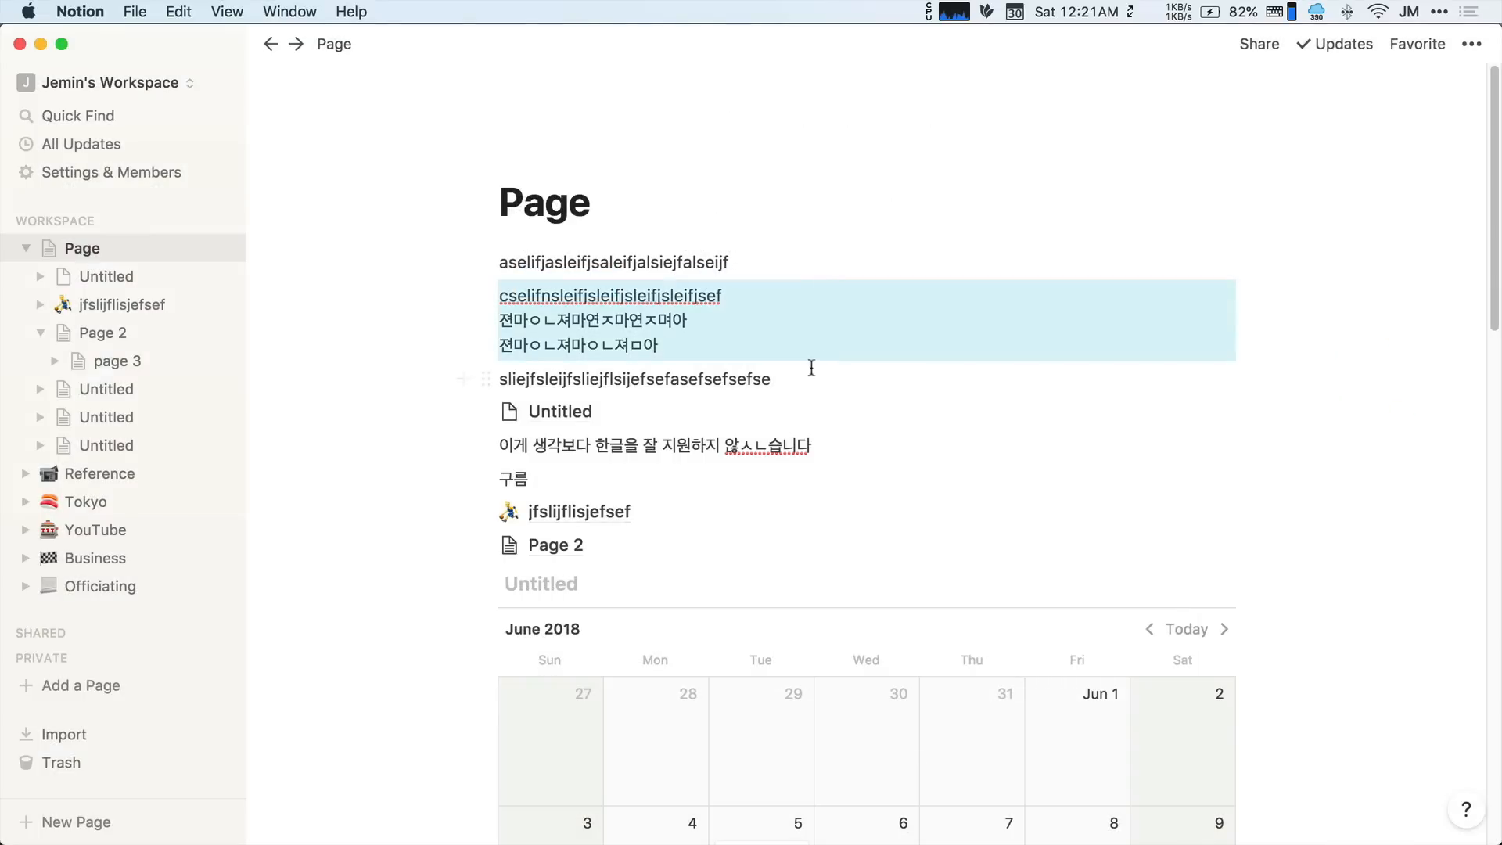